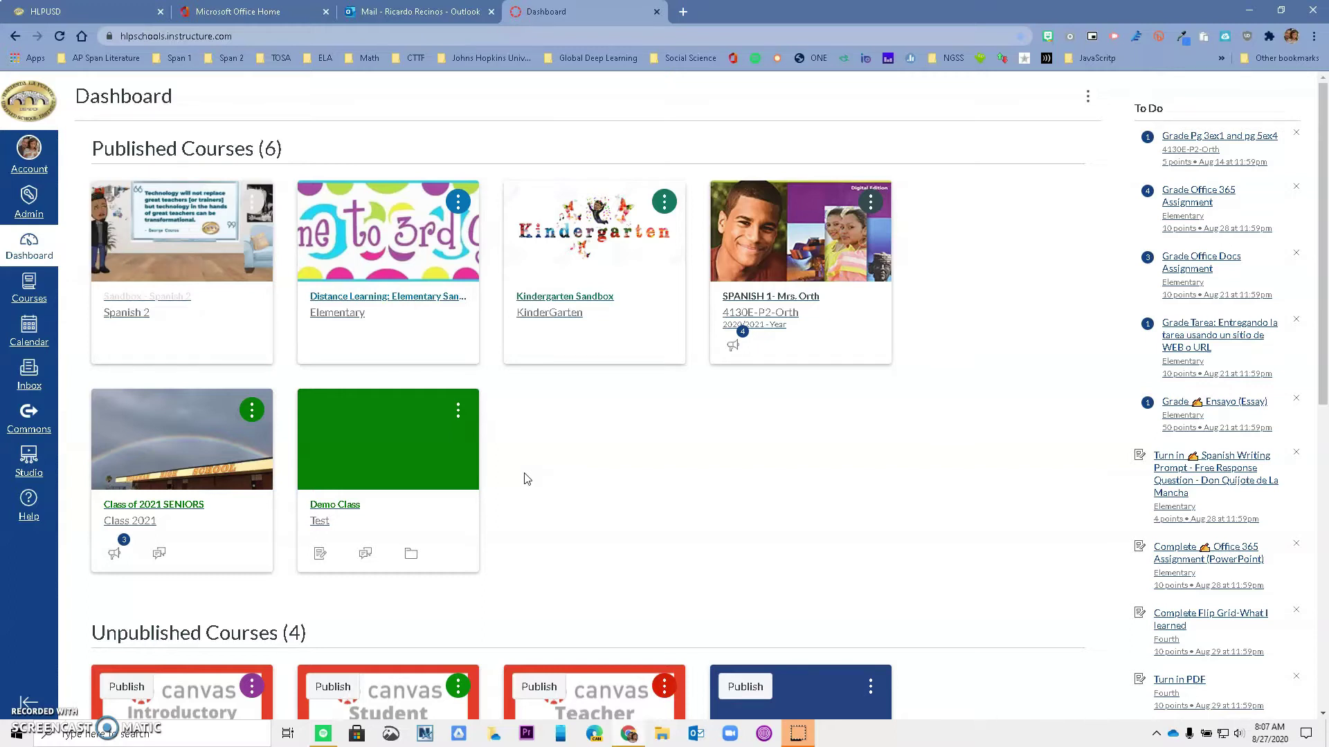
# - Glance at the Outlook inbox, then return to the Office 365 home page
pyautogui.click(265, 12)
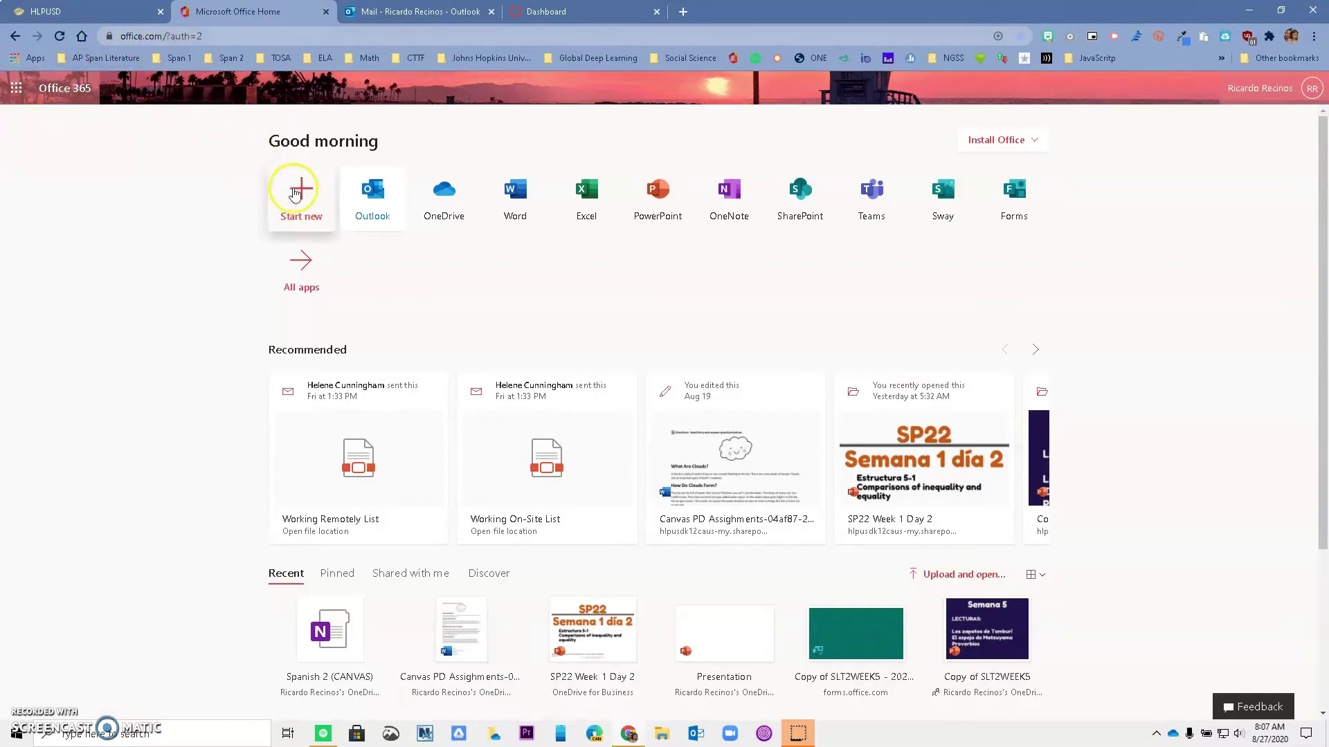
pyautogui.click(389, 12)
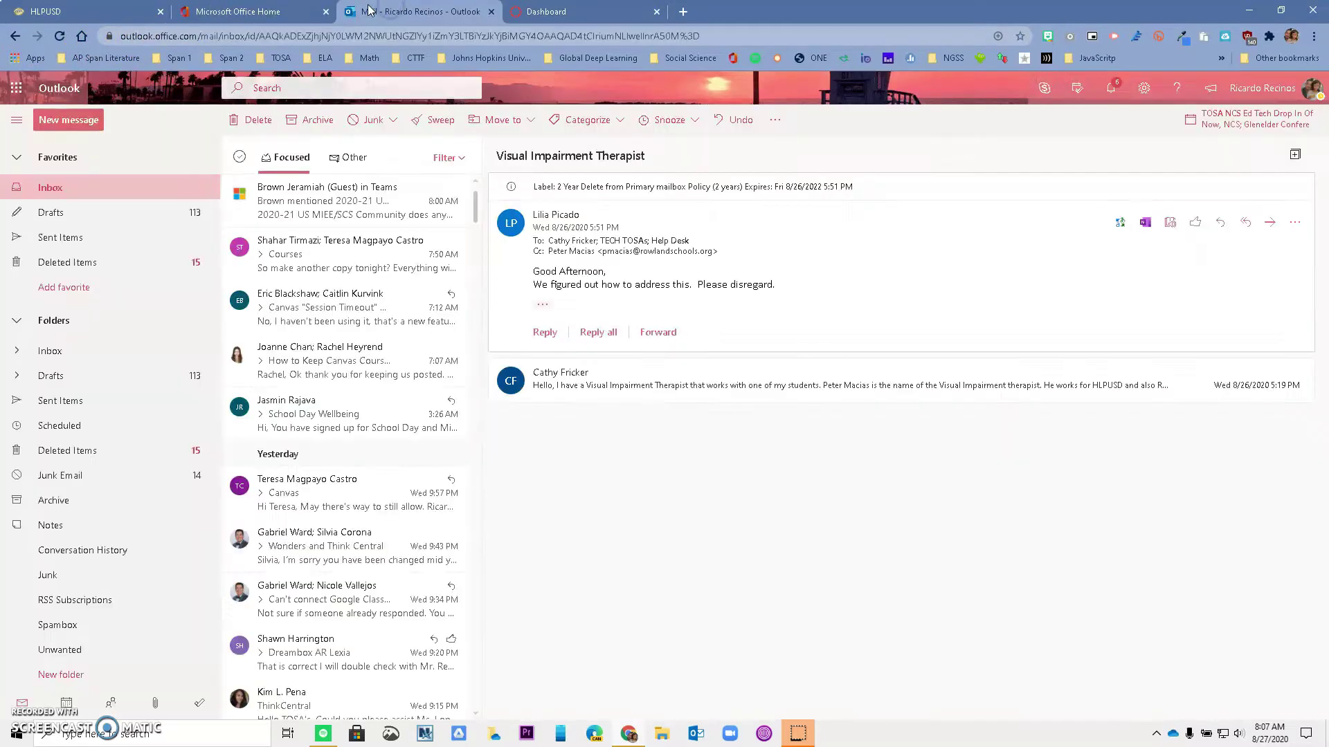
pyautogui.click(249, 12)
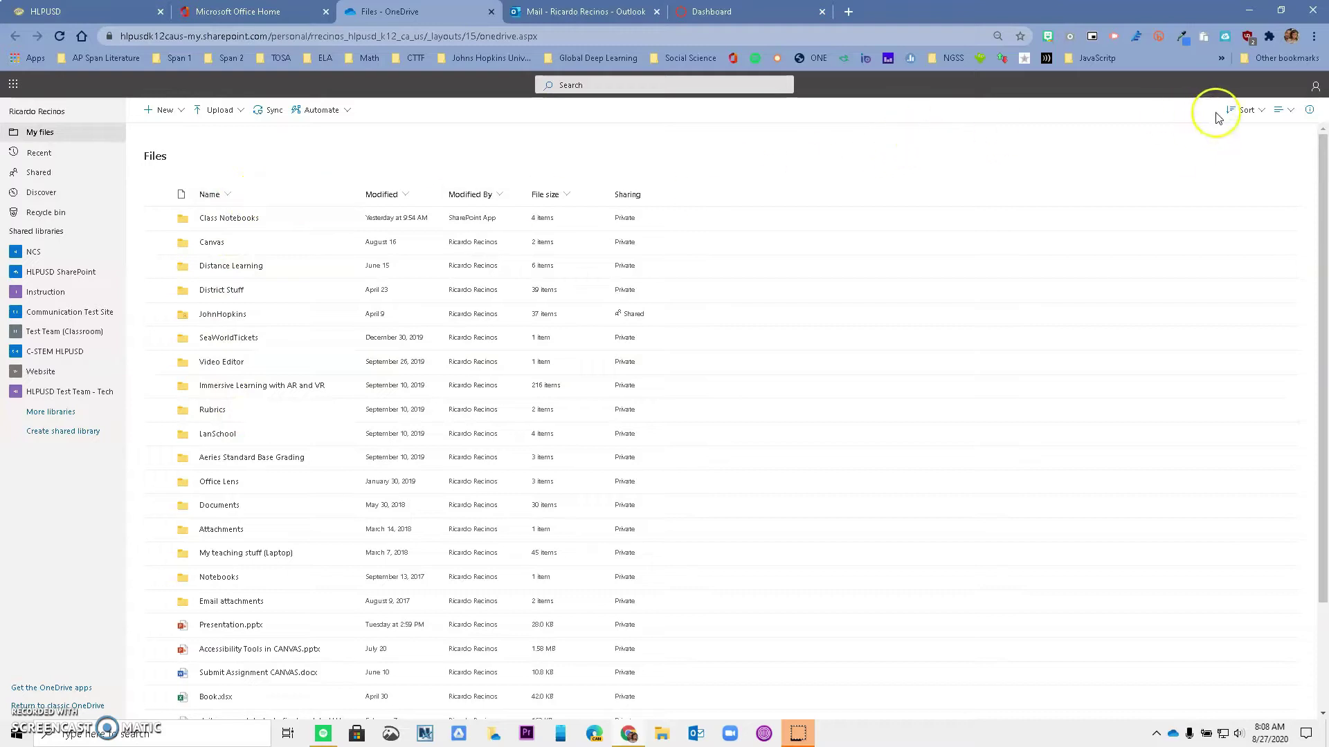
# - Switch the OneDrive My files layout from list to Tiles view
pyautogui.click(1292, 111)
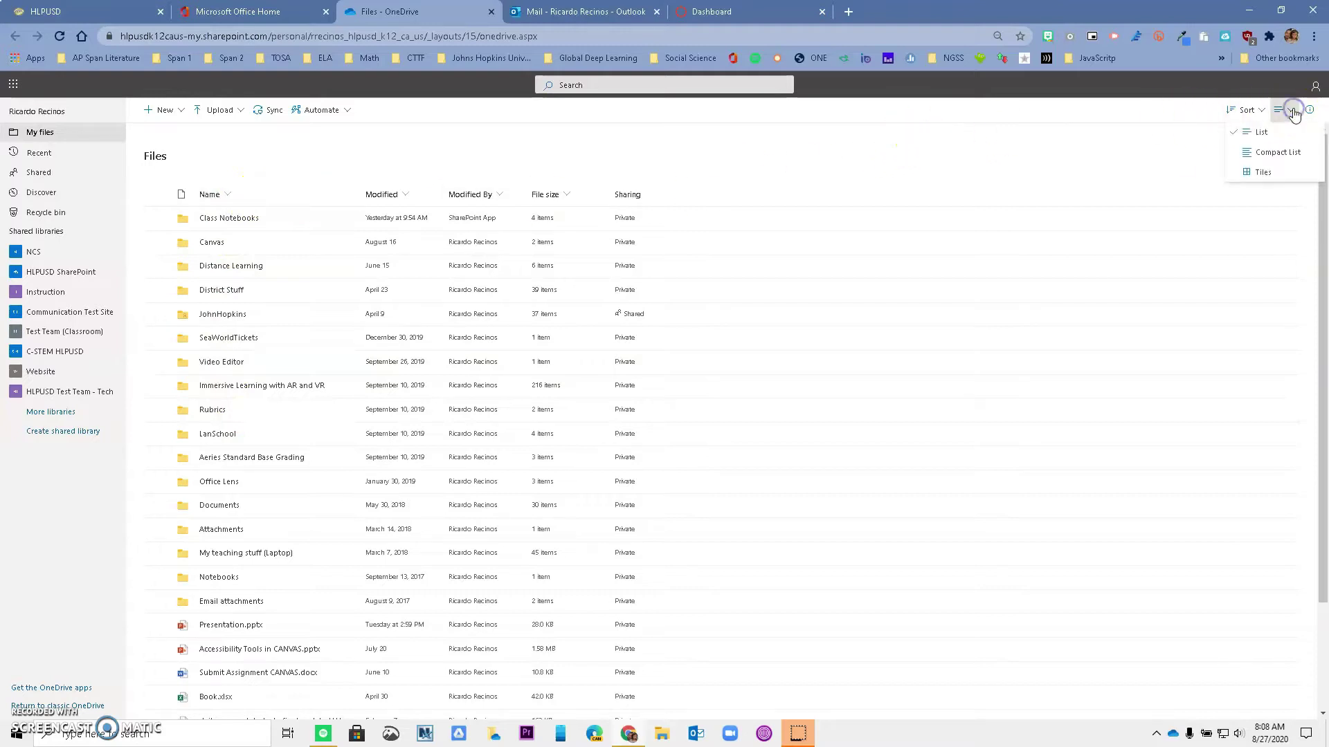
pyautogui.click(1265, 171)
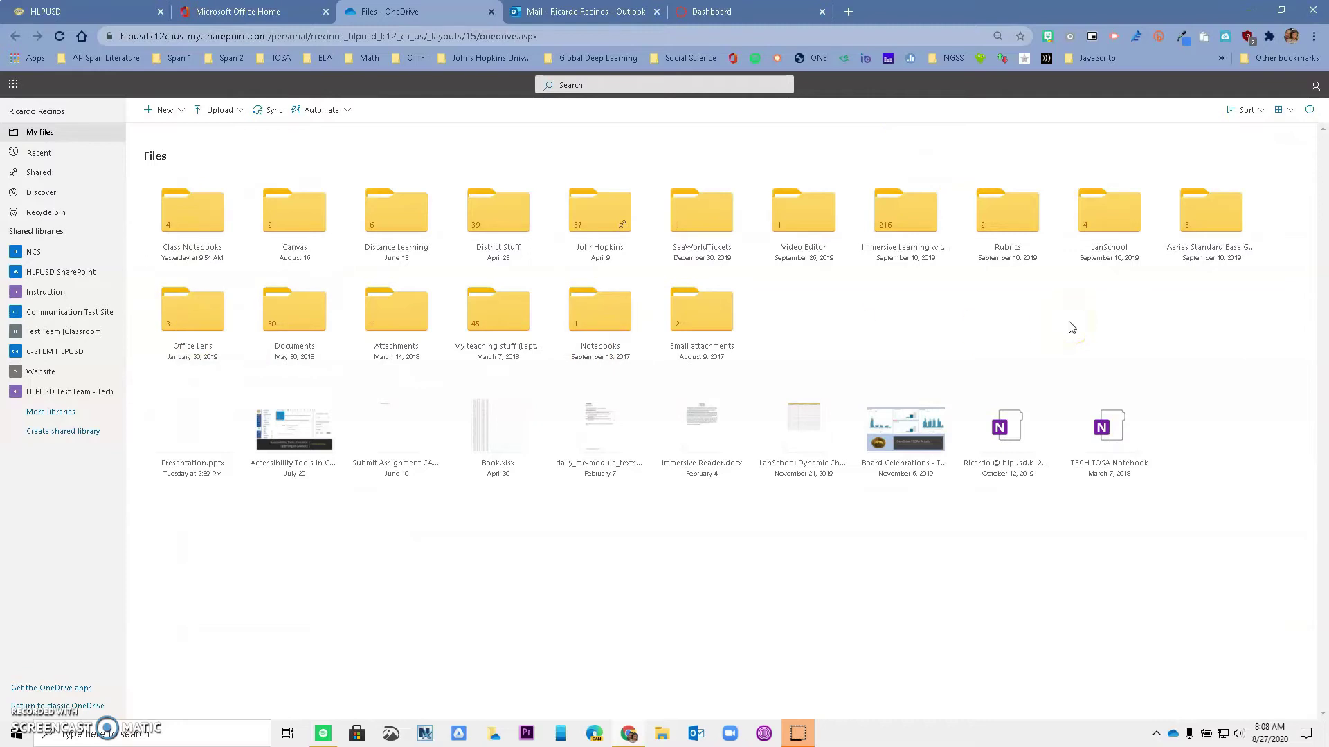
pyautogui.click(577, 294)
pyautogui.click(661, 735)
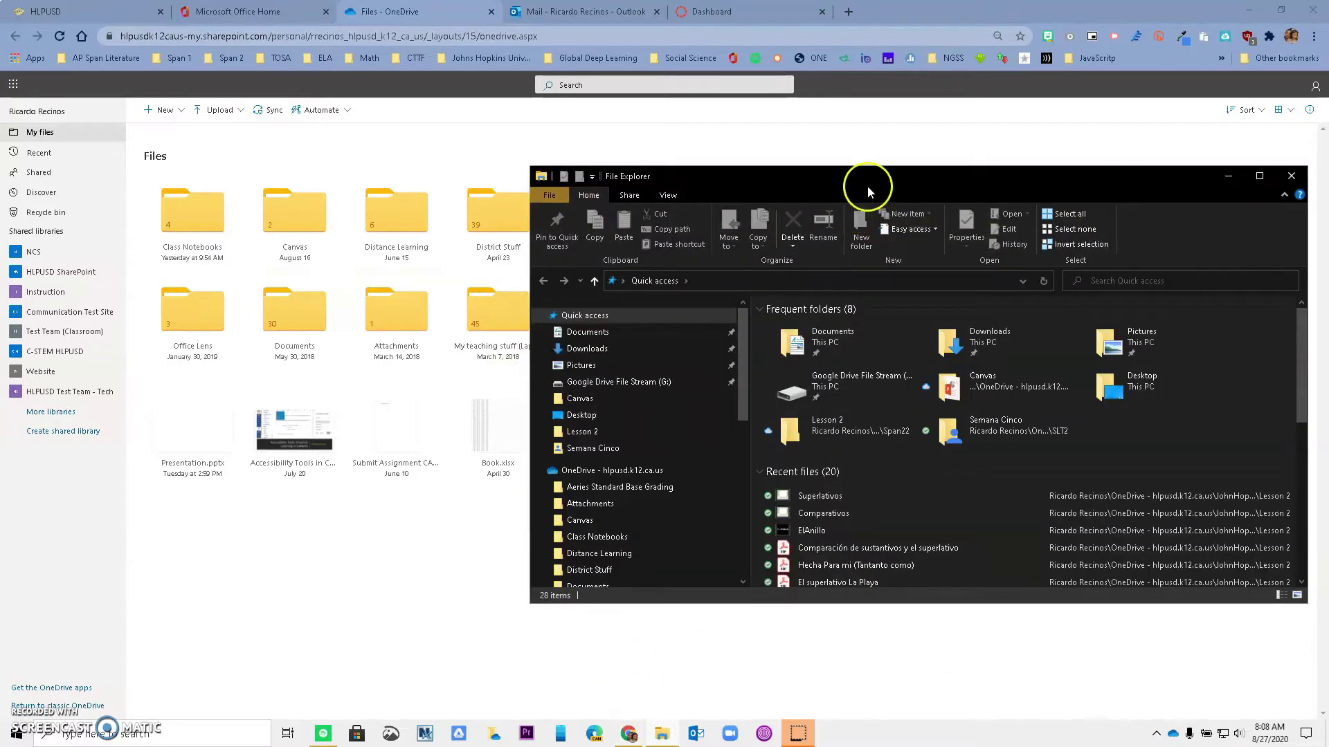
pyautogui.moveTo(866, 184); pyautogui.dragTo(753, 182)
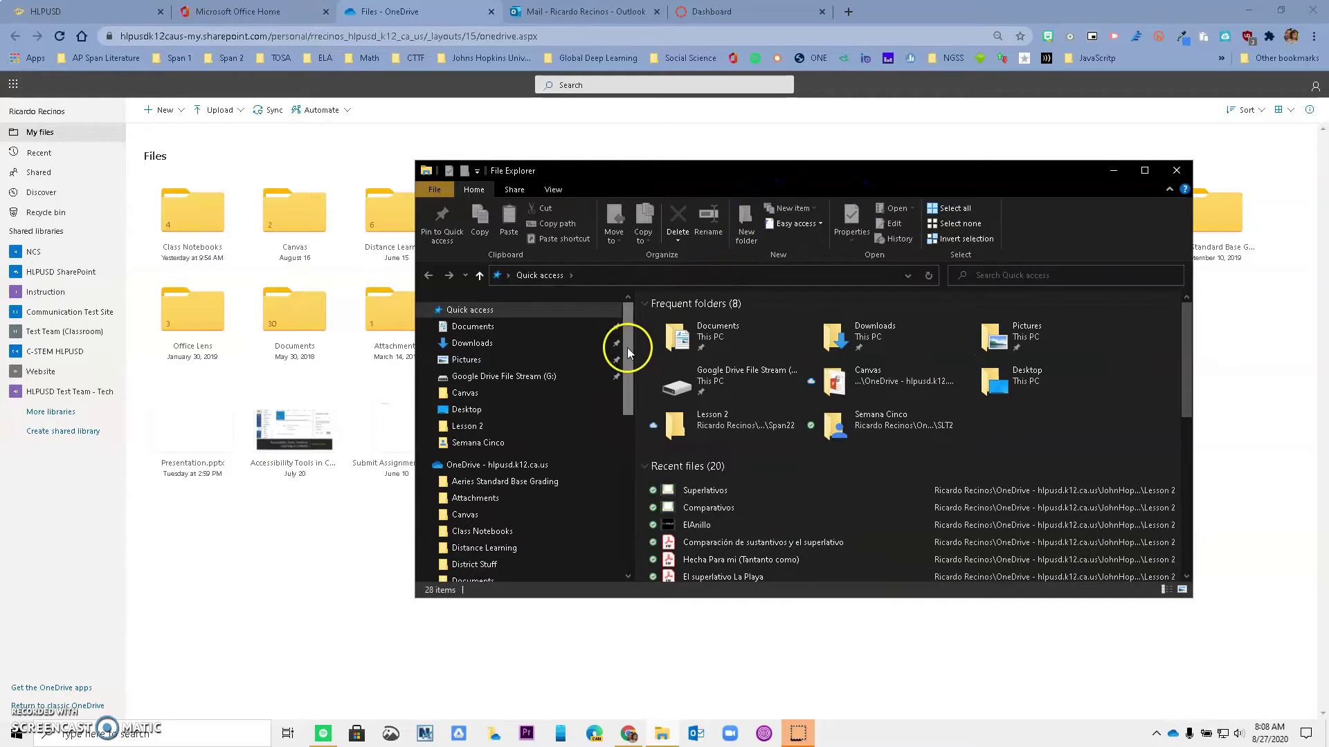
pyautogui.moveTo(627, 347); pyautogui.dragTo(629, 367)
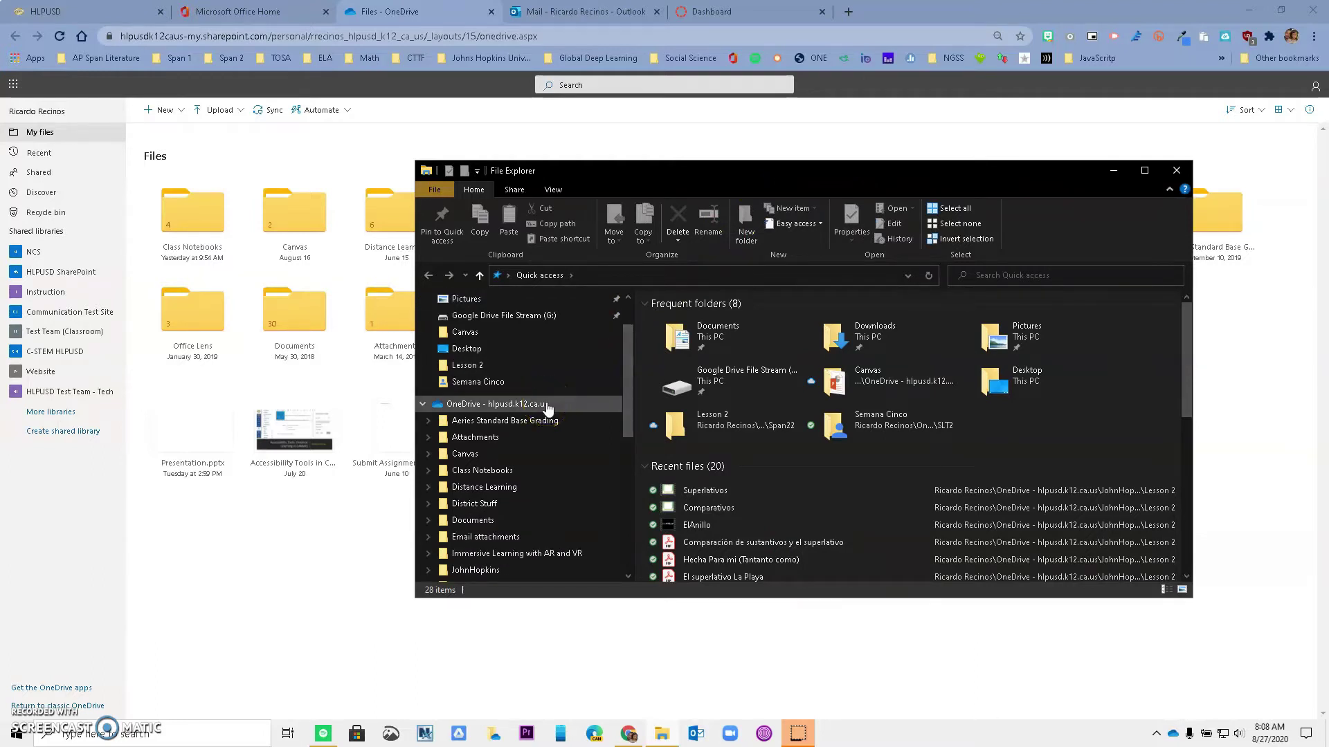
pyautogui.click(523, 406)
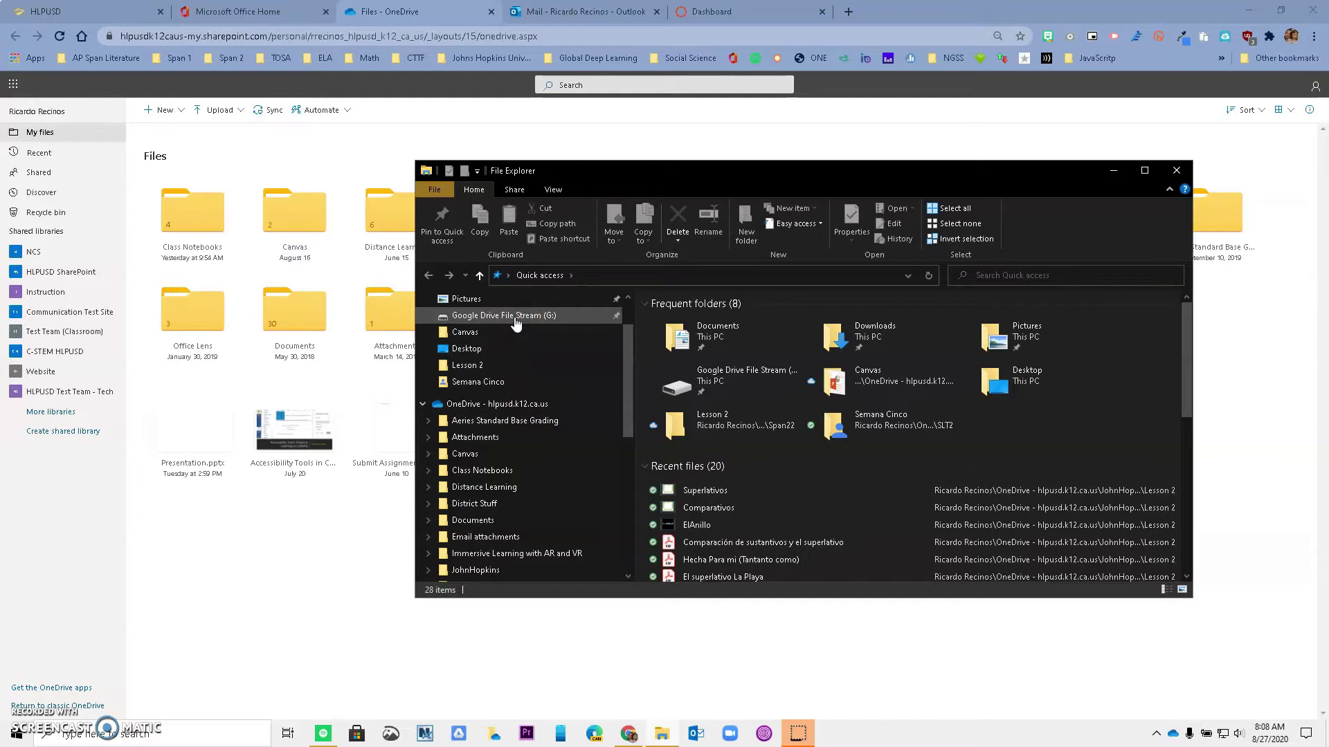
pyautogui.click(489, 404)
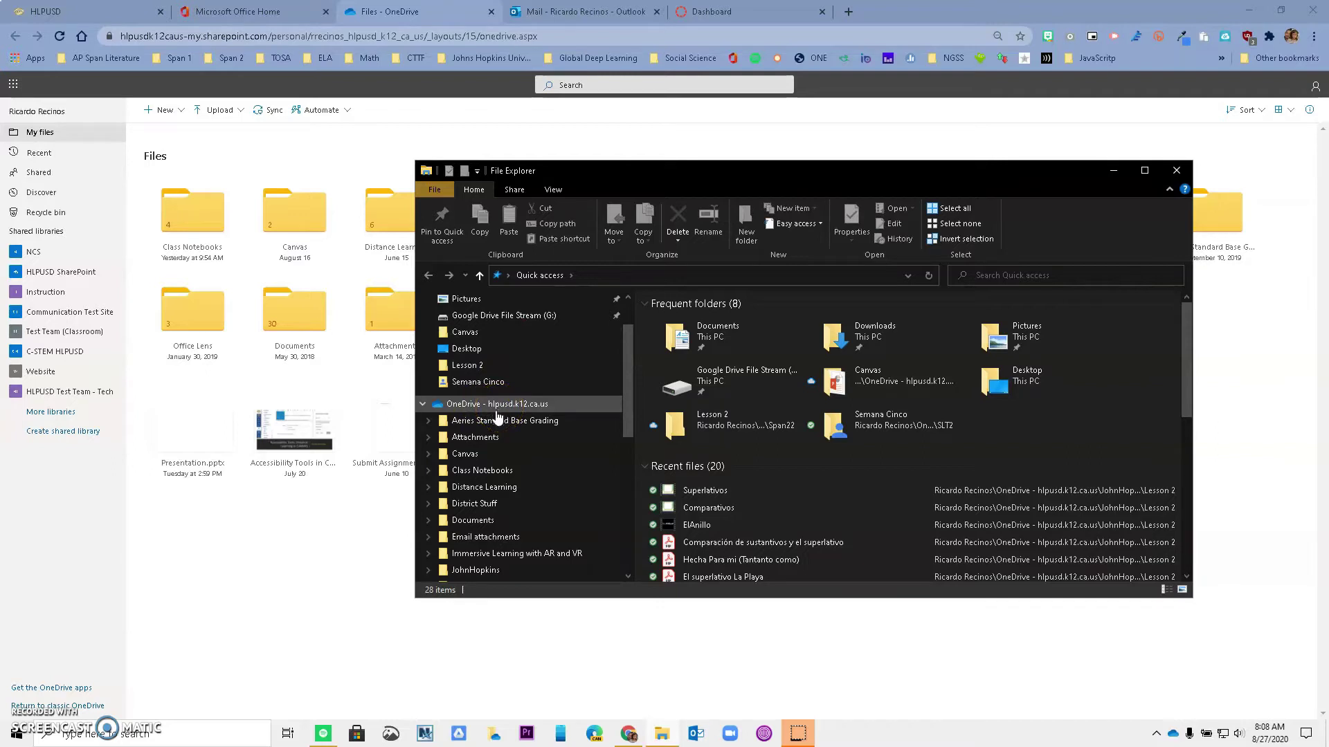
pyautogui.click(13, 735)
pyautogui.scroll(-10, 123, 518)
pyautogui.click(122, 518)
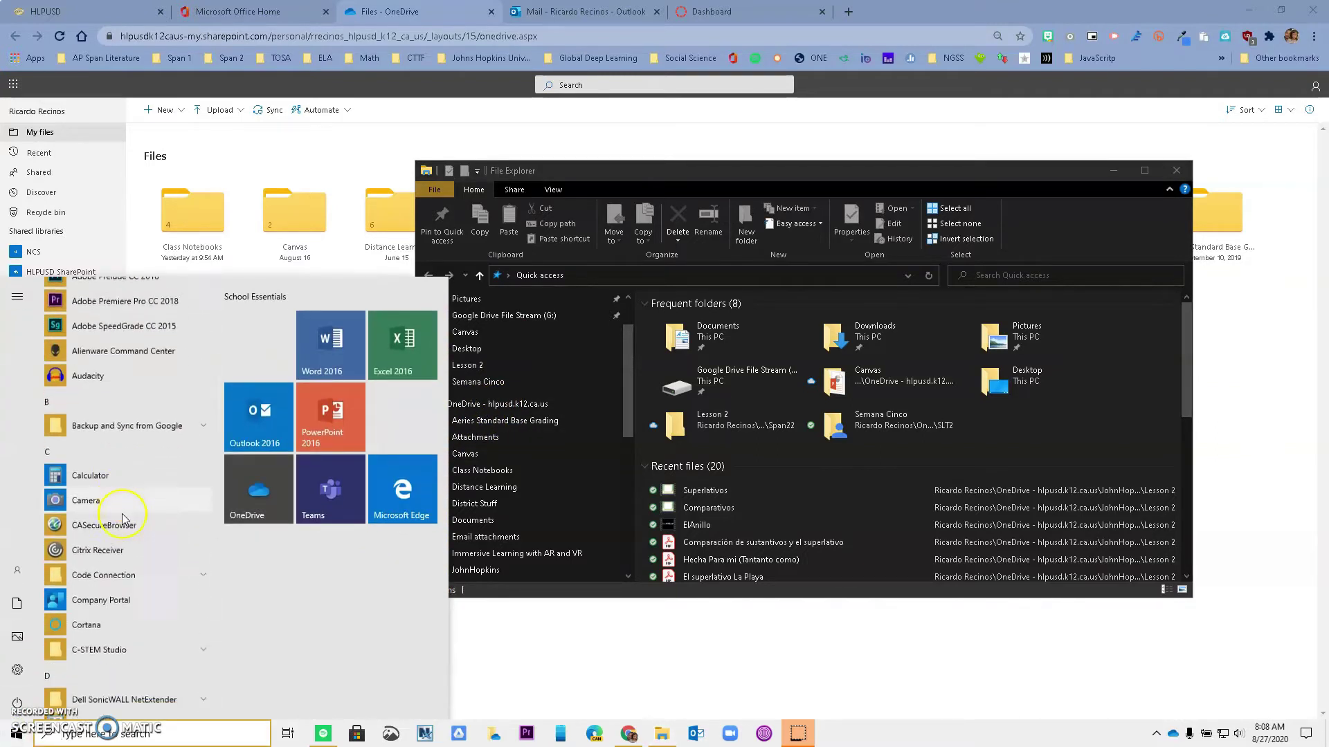
pyautogui.scroll(-15, 124, 515)
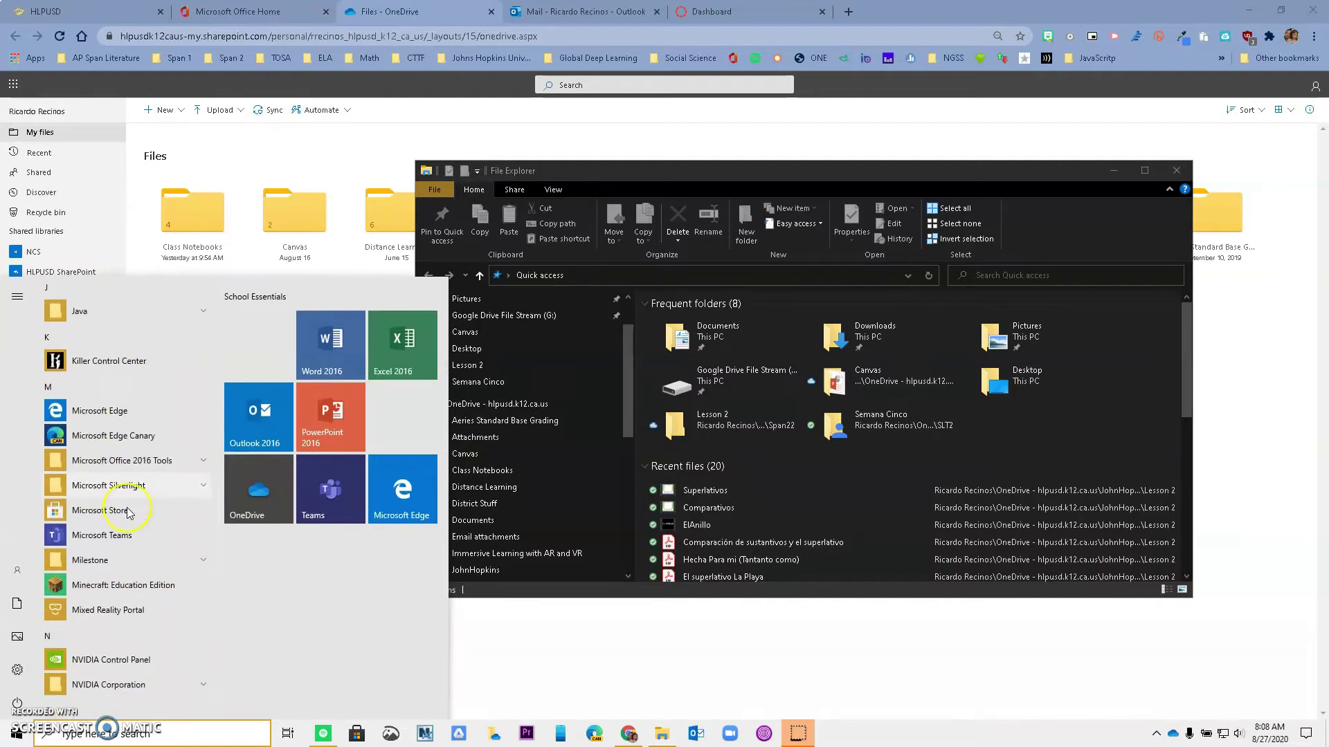
pyautogui.scroll(-5, 128, 512)
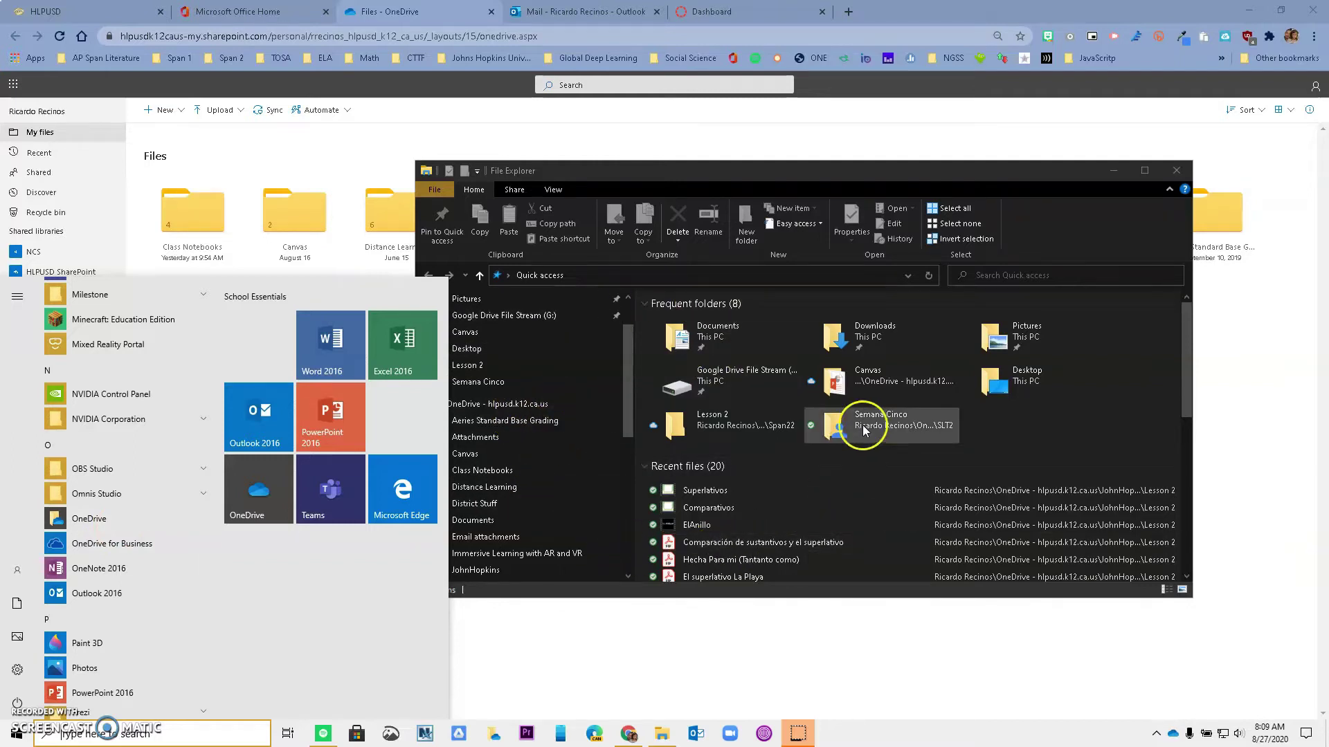
pyautogui.click(1176, 171)
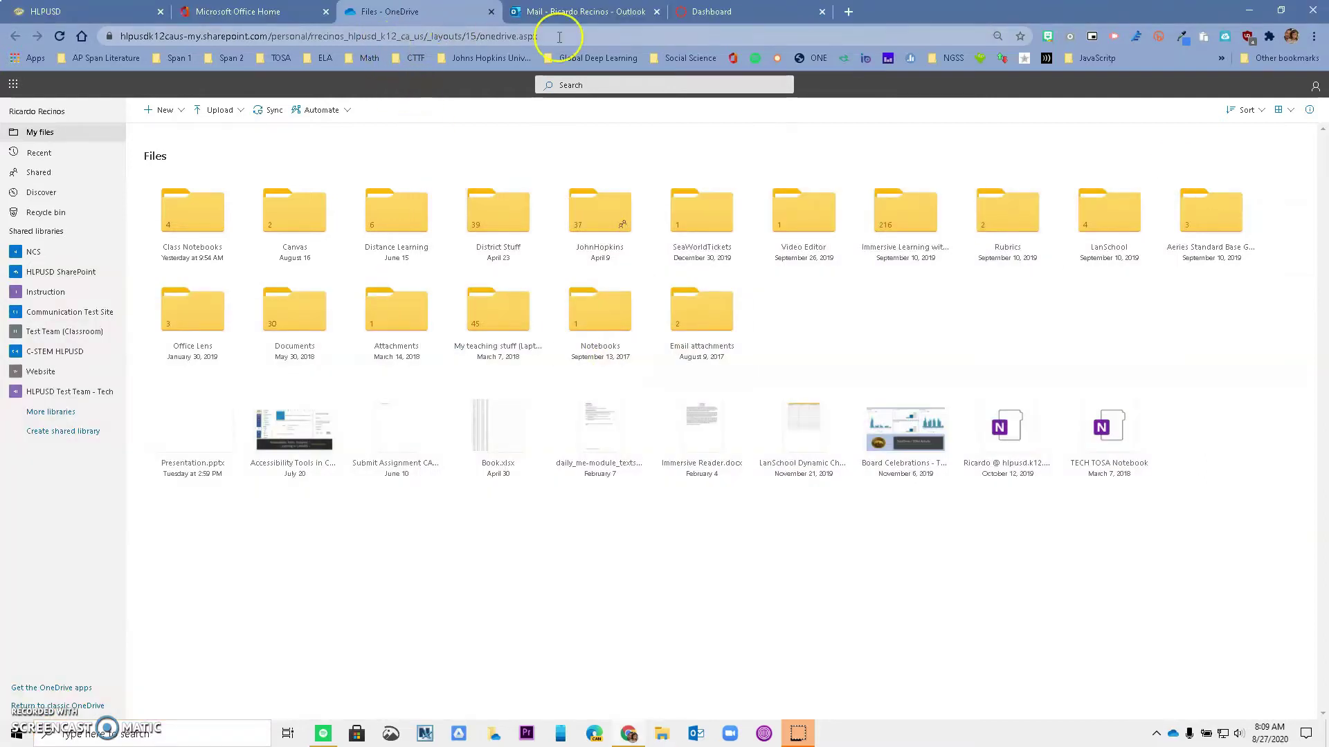
# - Start a new assignment from the Distance Learning elementary sandbox course's Assignments list
pyautogui.click(706, 11)
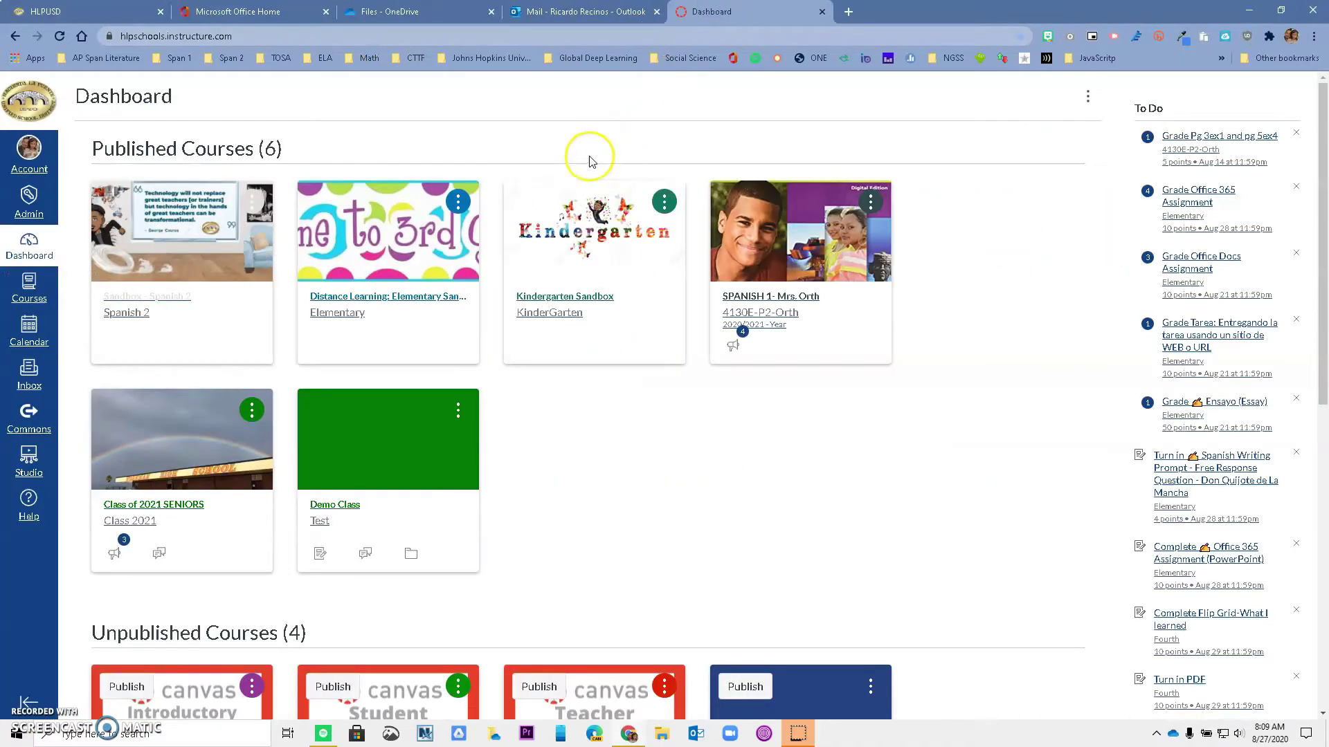
pyautogui.click(359, 251)
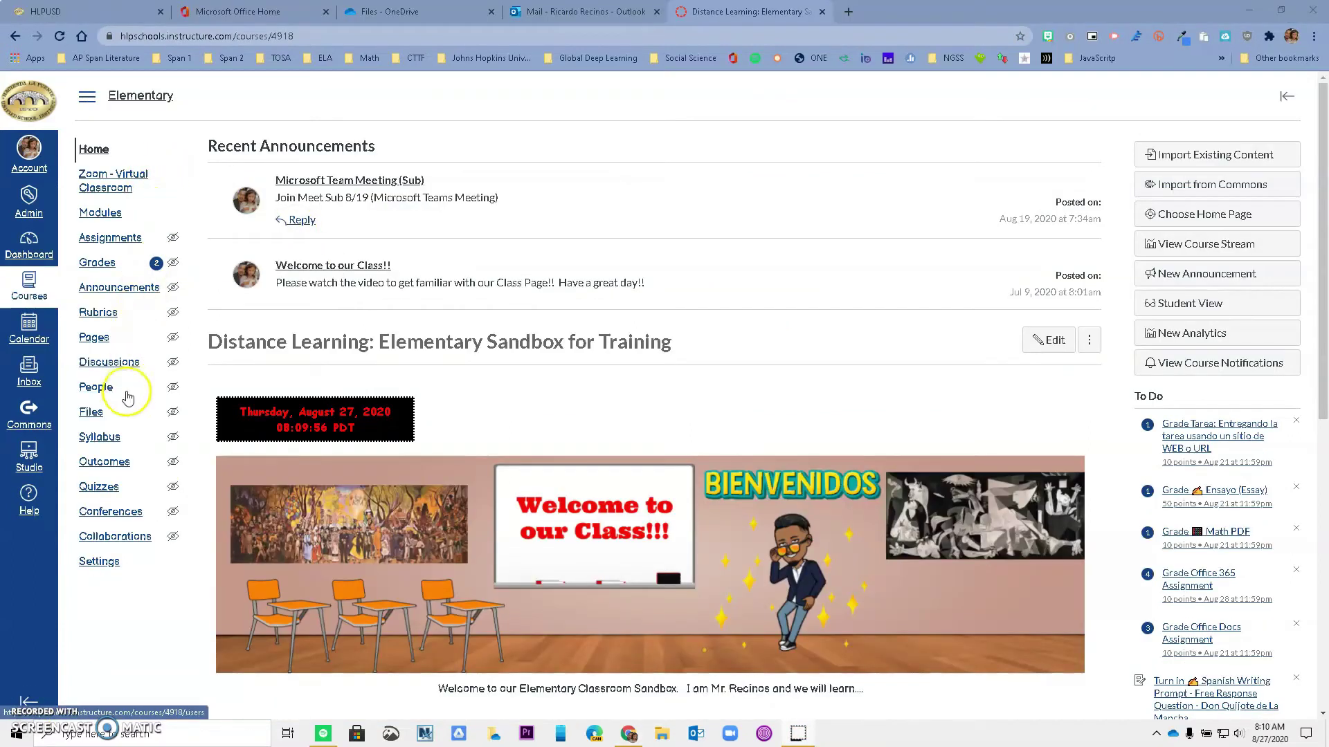
pyautogui.click(118, 240)
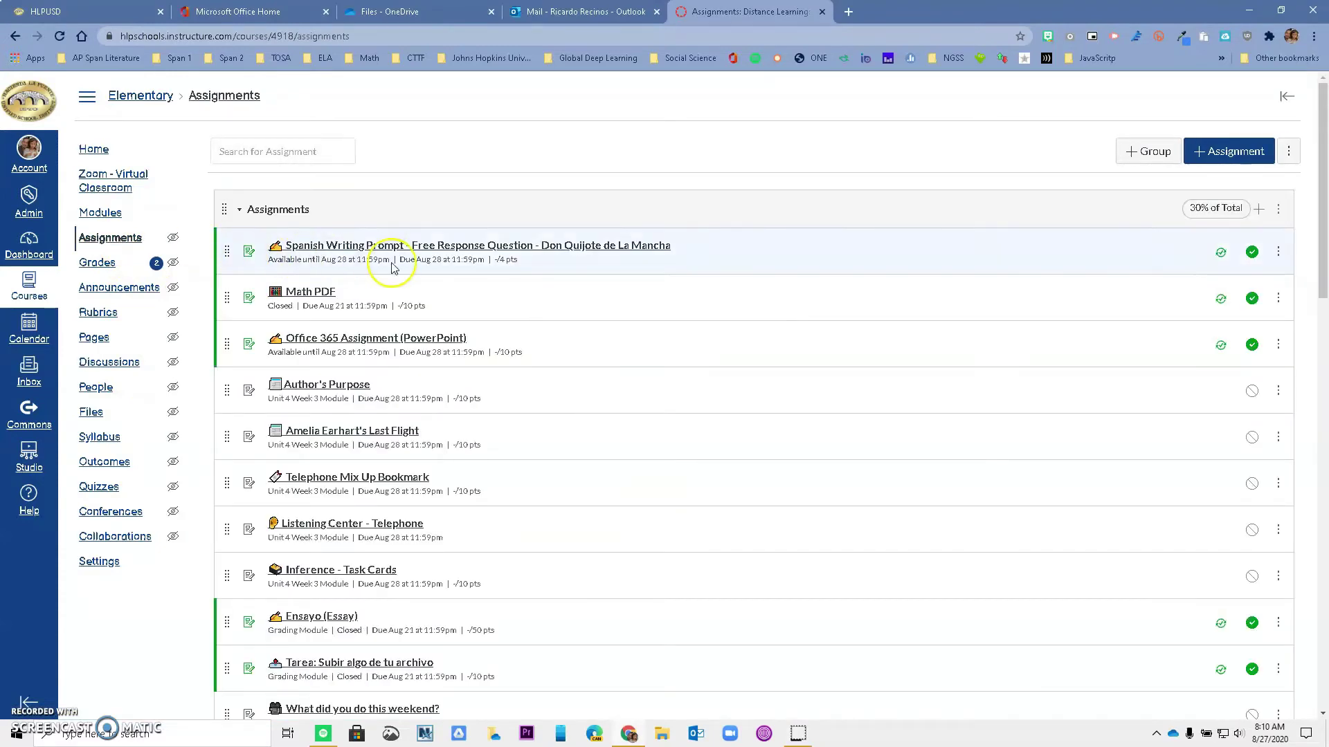
pyautogui.click(1205, 154)
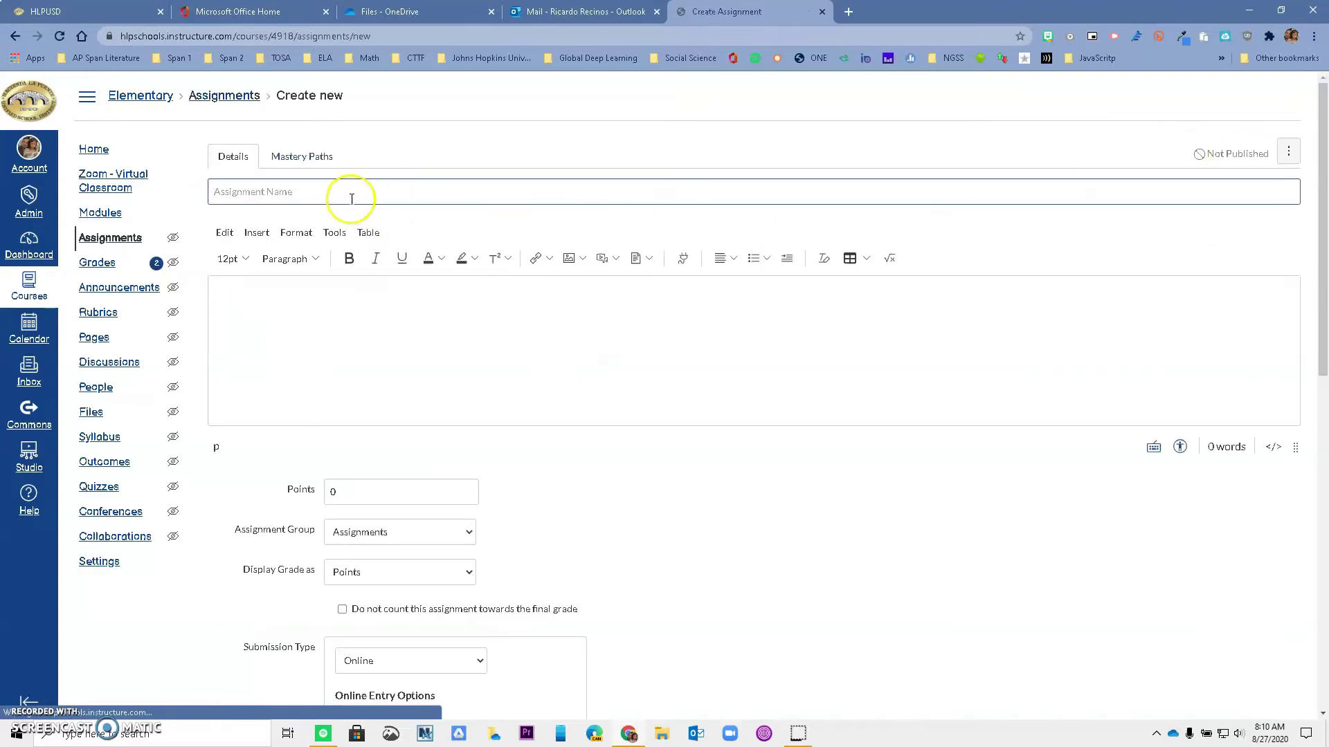
pyautogui.click(345, 194)
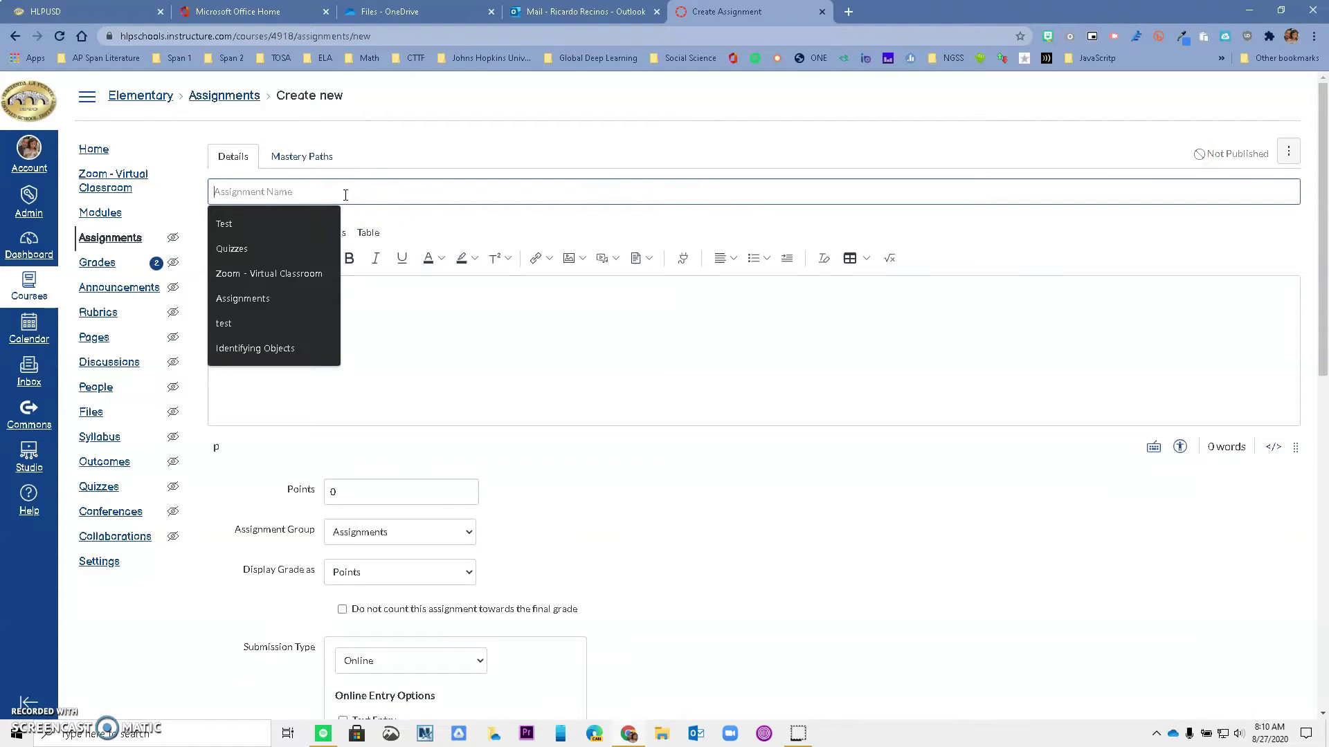
pyautogui.write('Word D')
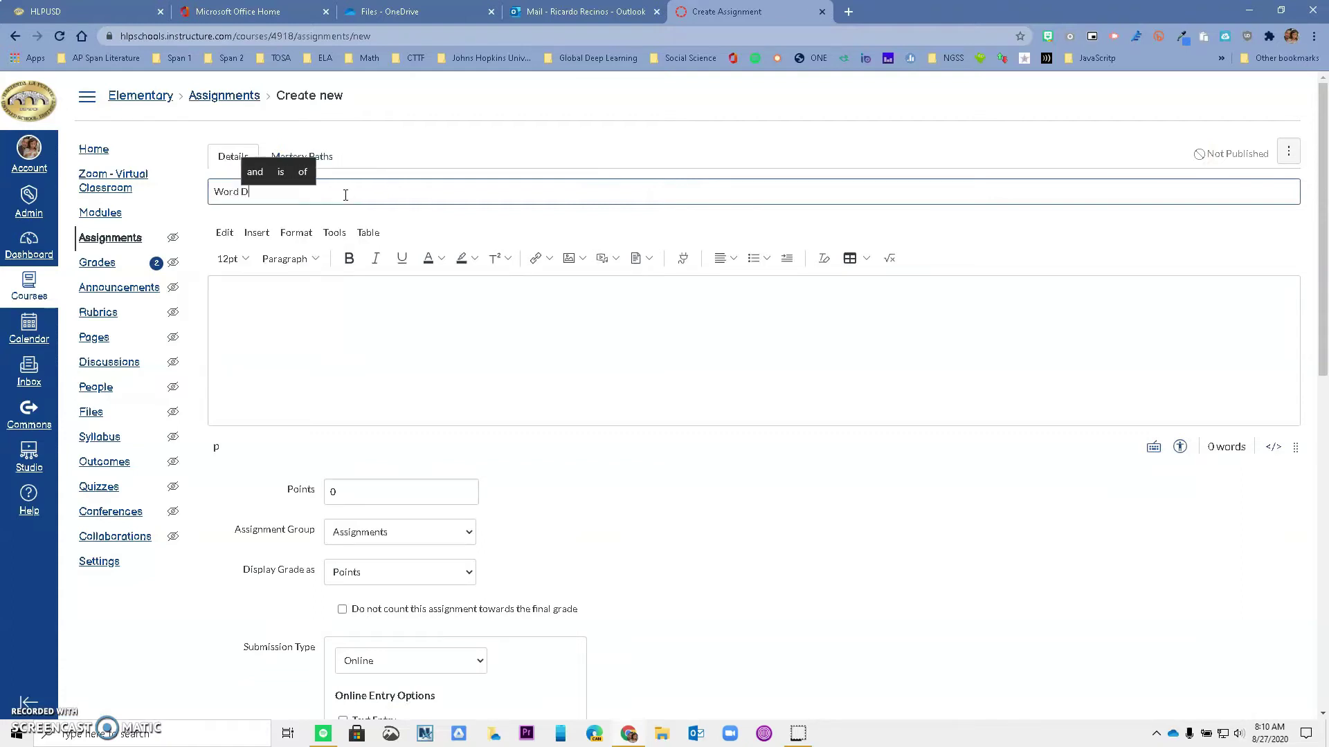
pyautogui.write('oc Assigh')
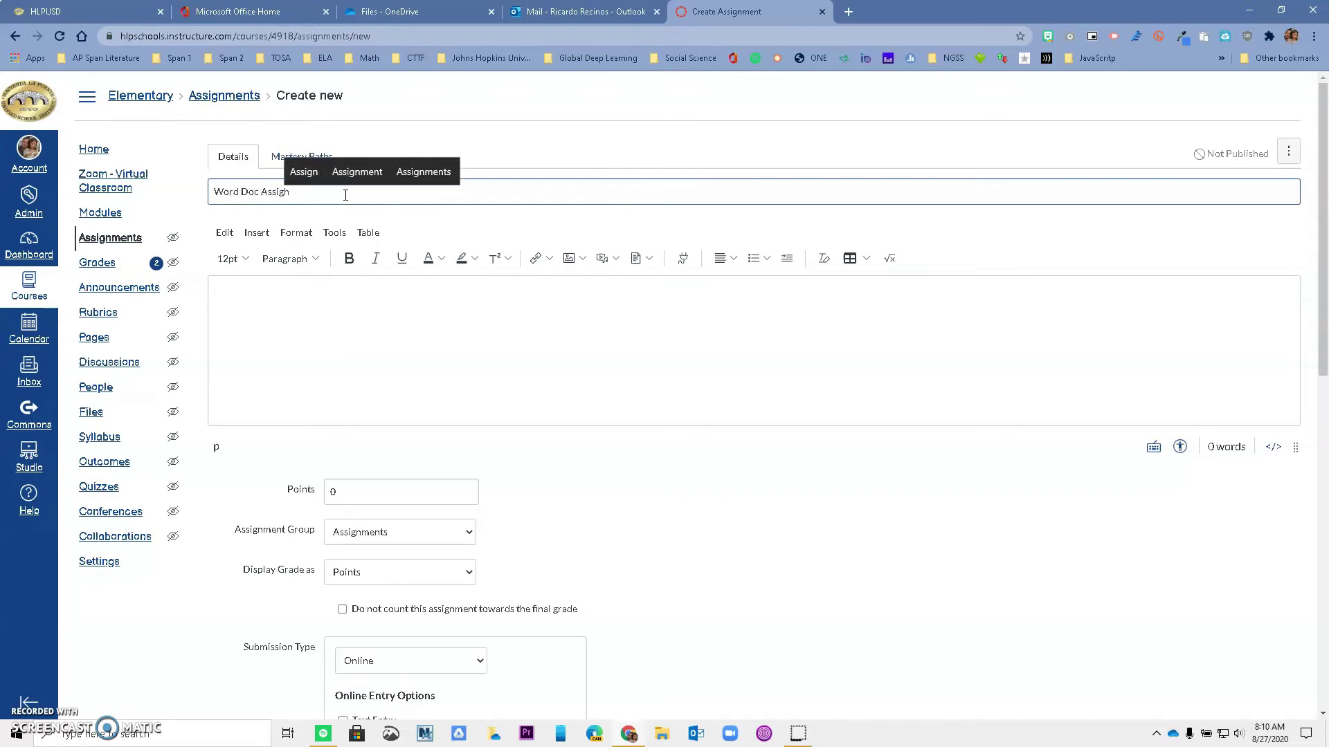
pyautogui.press('BackSpace')
pyautogui.write('nment')
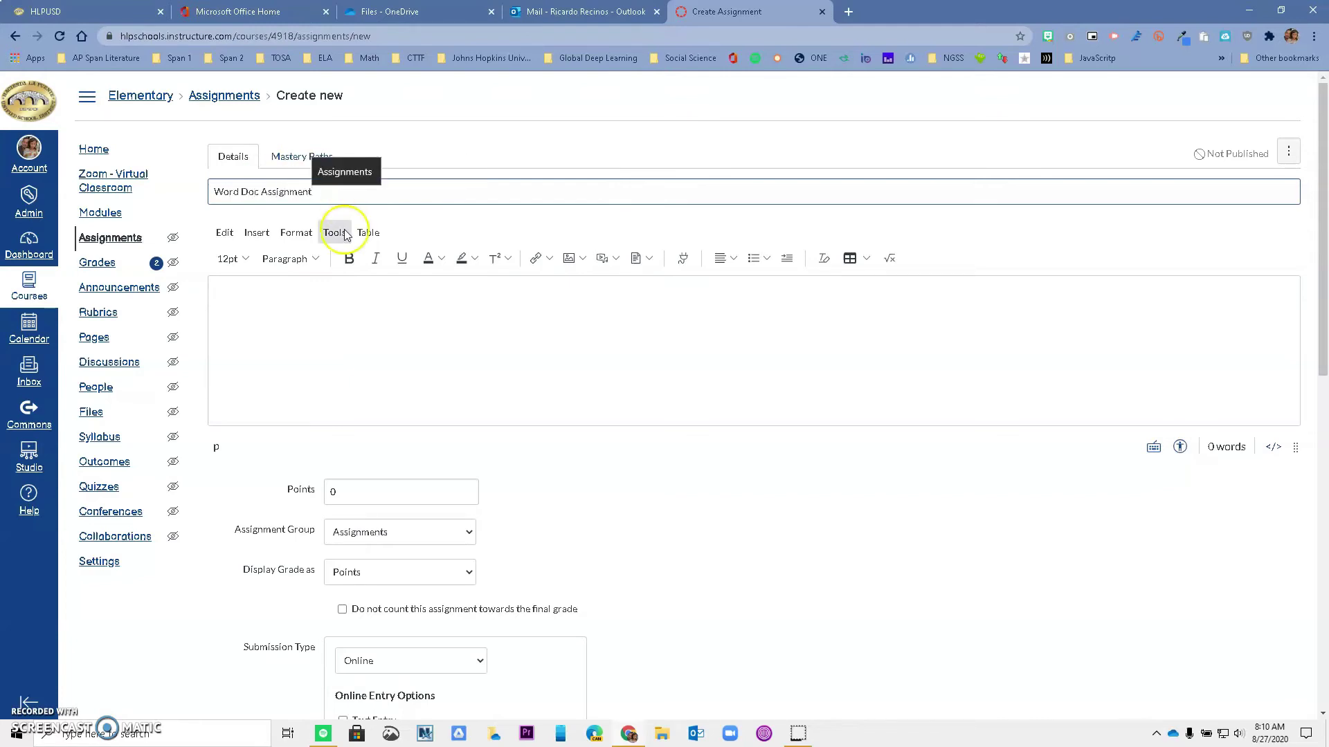
pyautogui.click(350, 307)
pyautogui.scroll(-2, 315, 311)
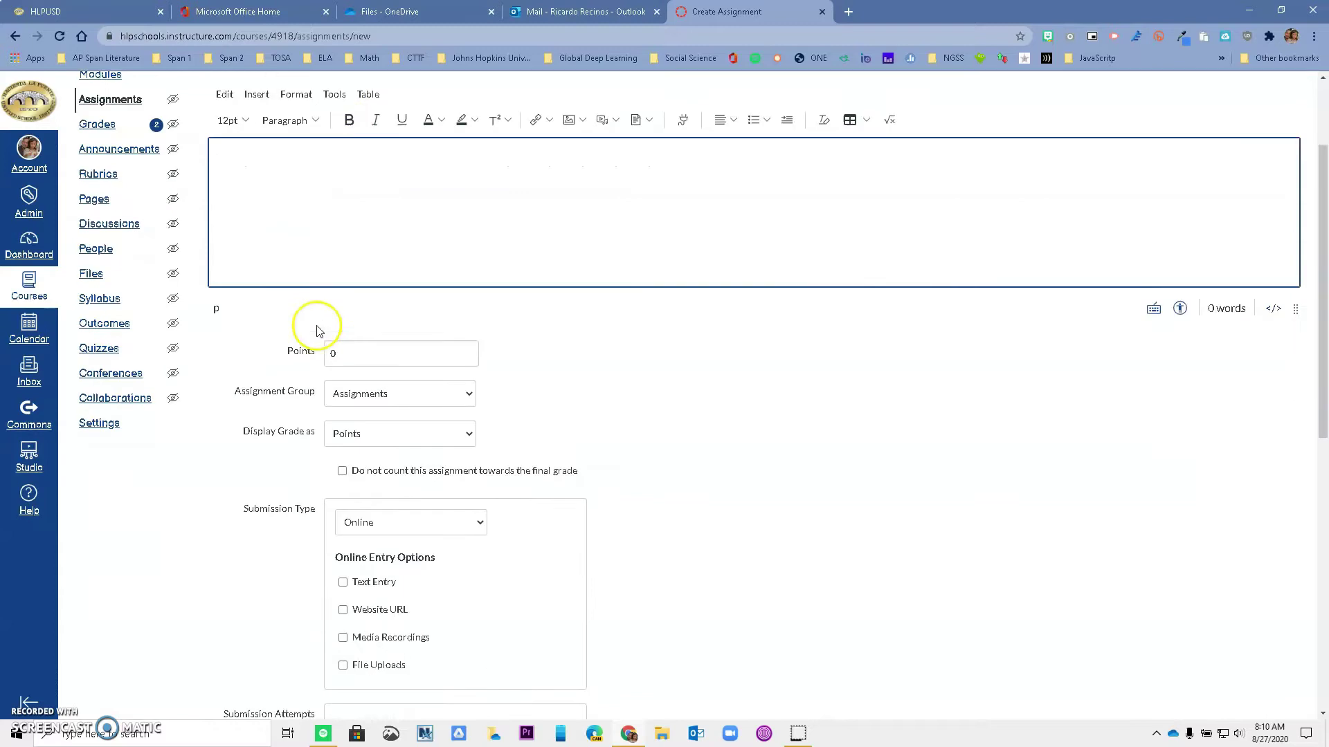
pyautogui.doubleClick(353, 353)
pyautogui.write('10')
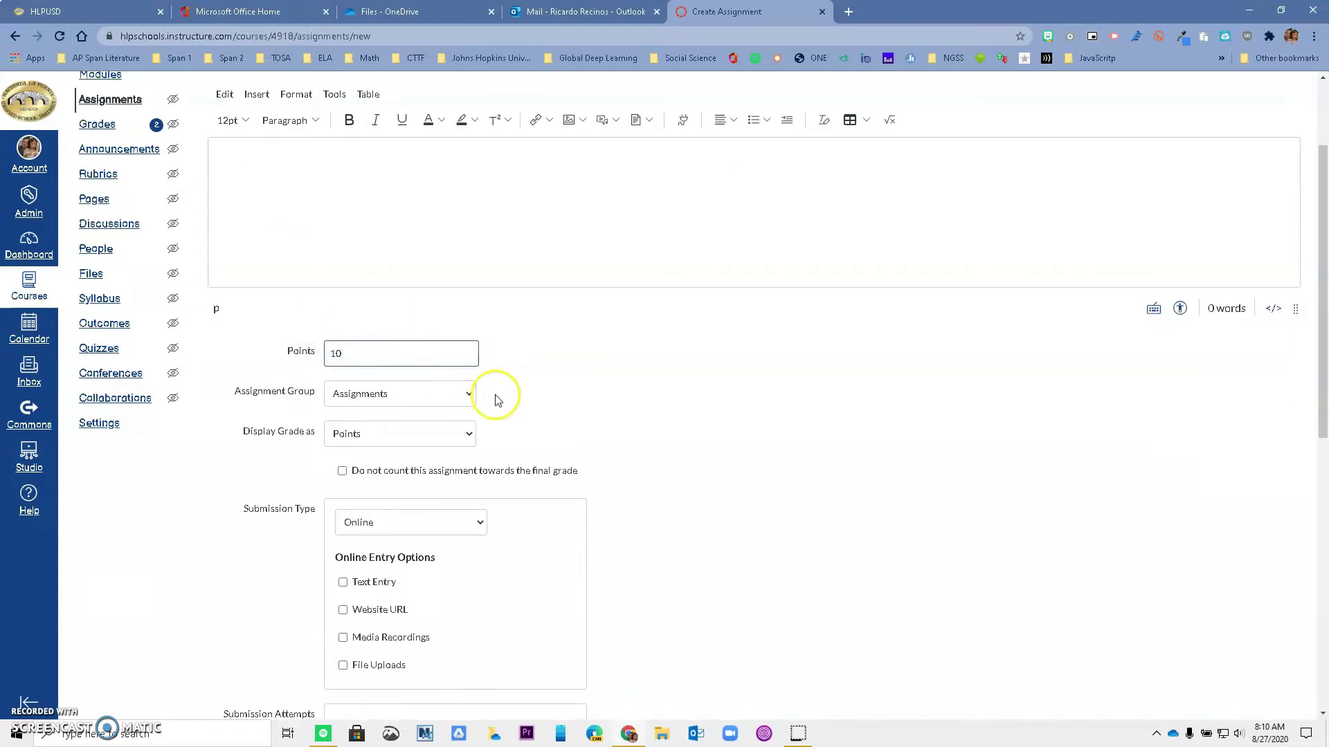
pyautogui.click(467, 394)
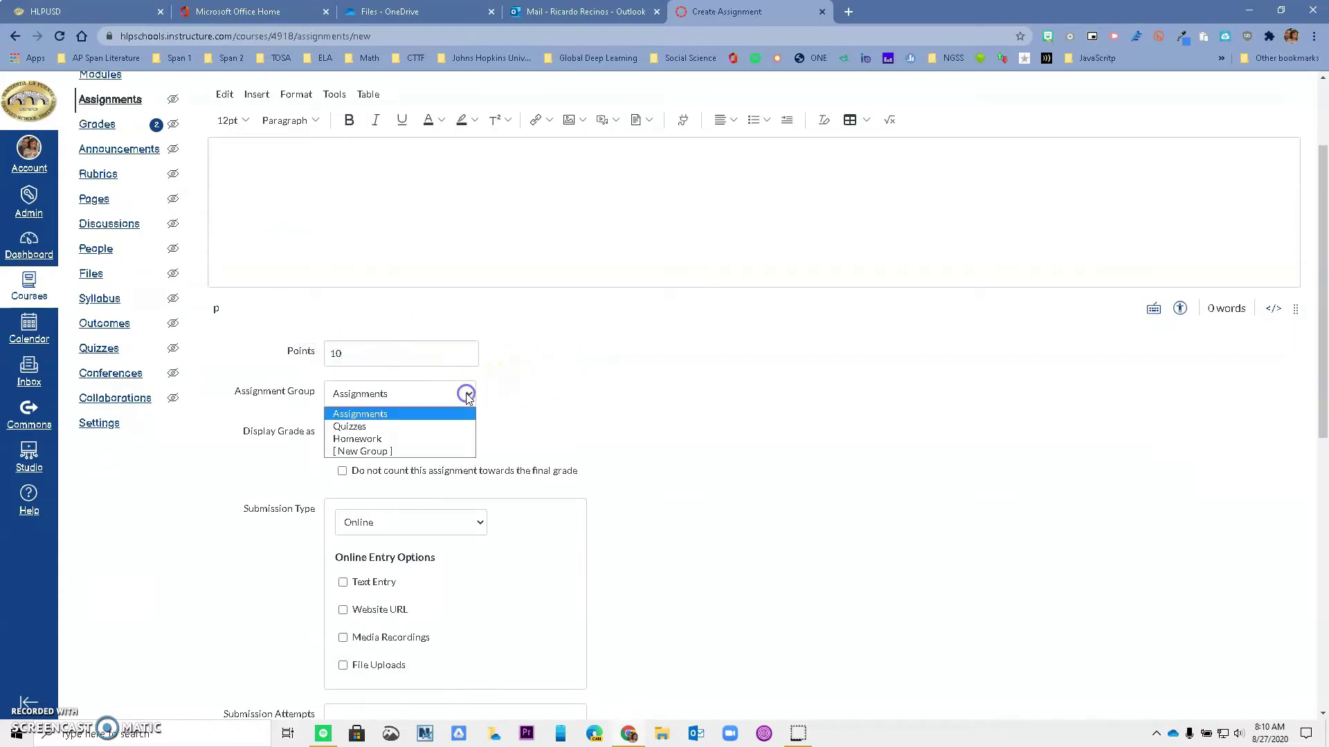
pyautogui.click(510, 381)
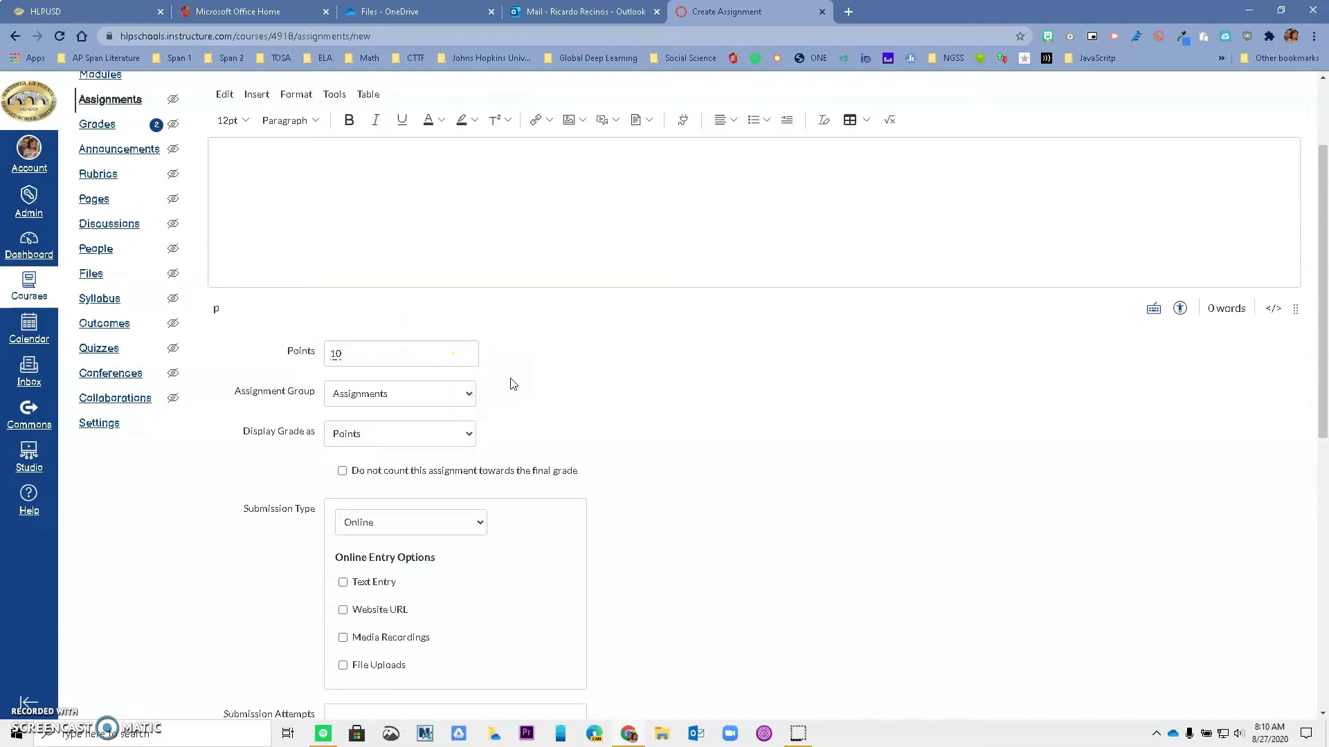
pyautogui.scroll(-2, 559, 372)
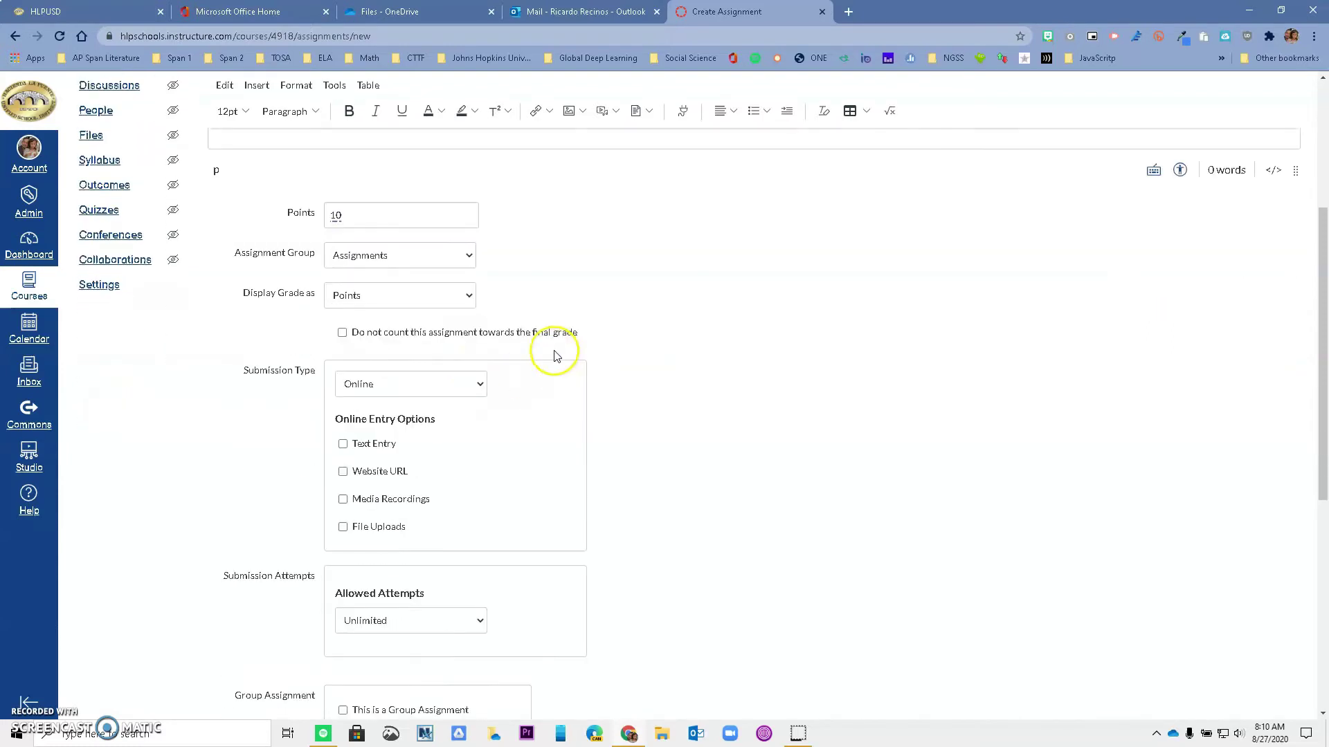
pyautogui.scroll(-1, 511, 321)
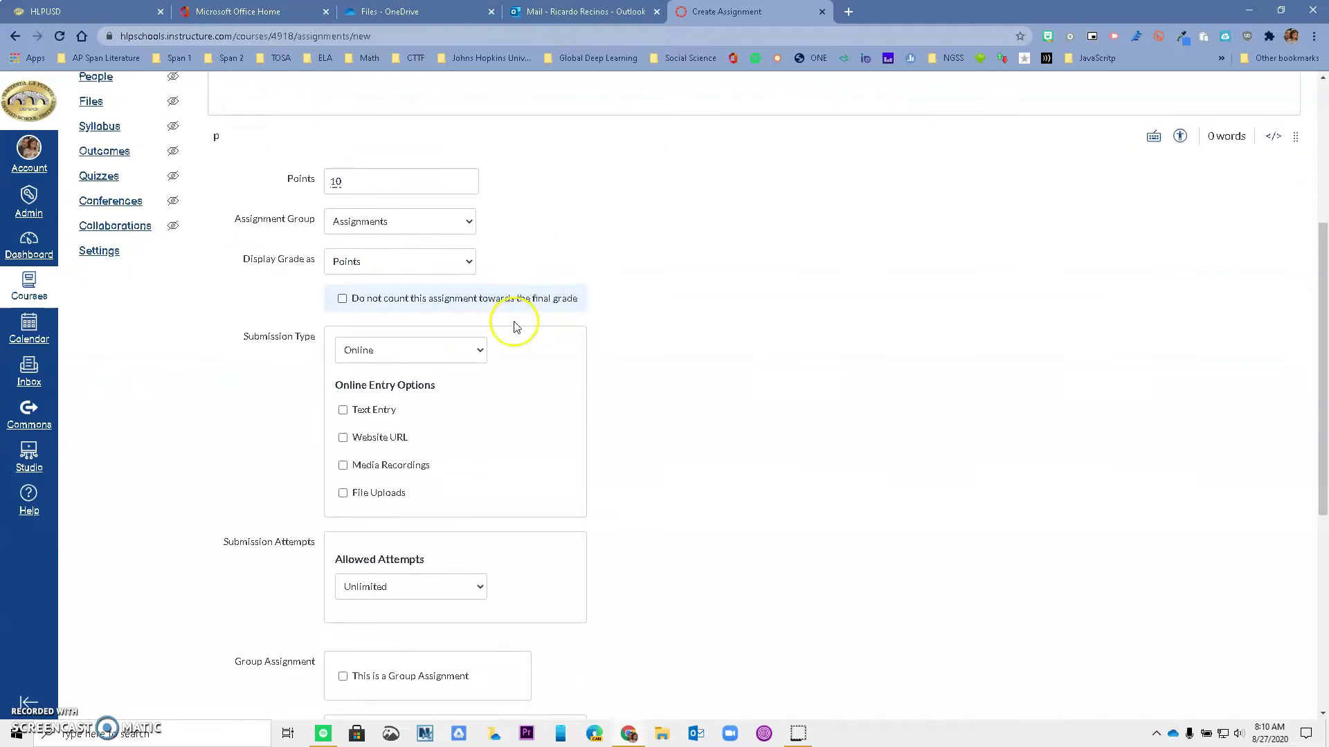
# - Set the submission type to External Tool using Office 365 Cloud Assignment
pyautogui.click(402, 320)
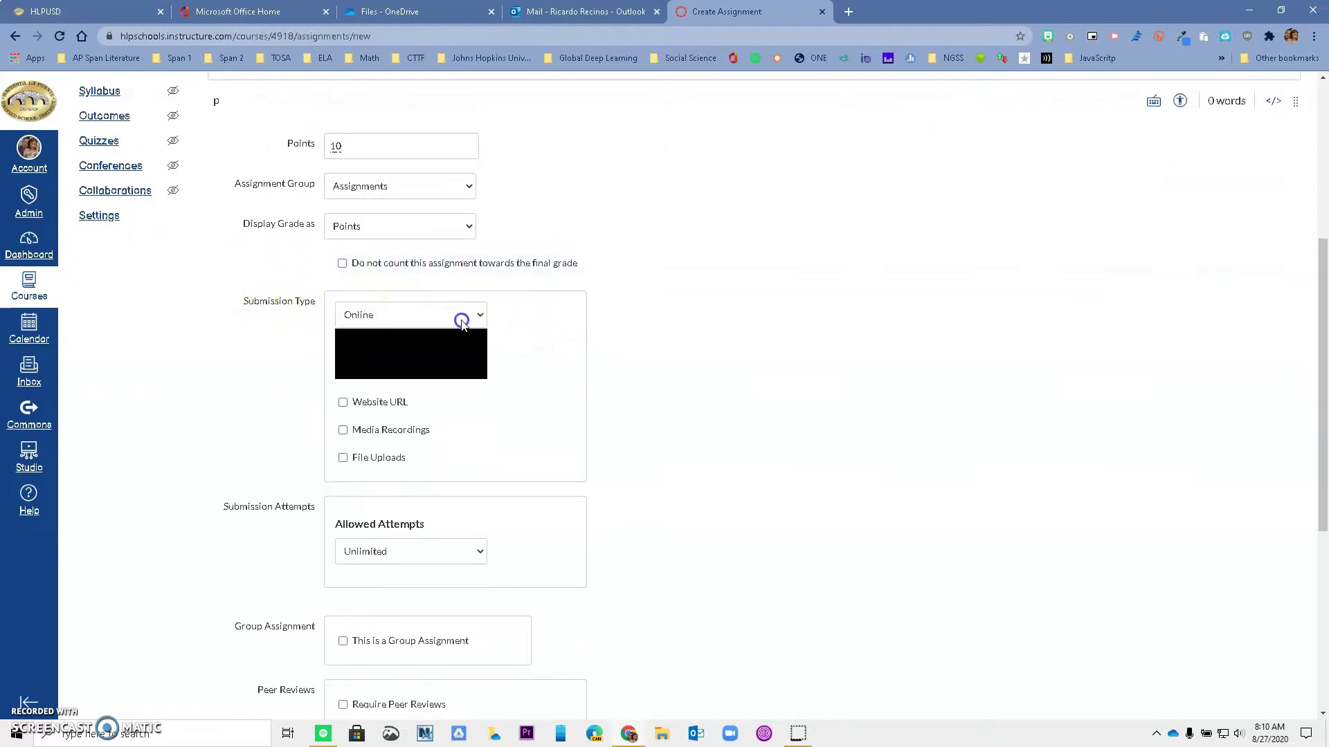
pyautogui.click(445, 371)
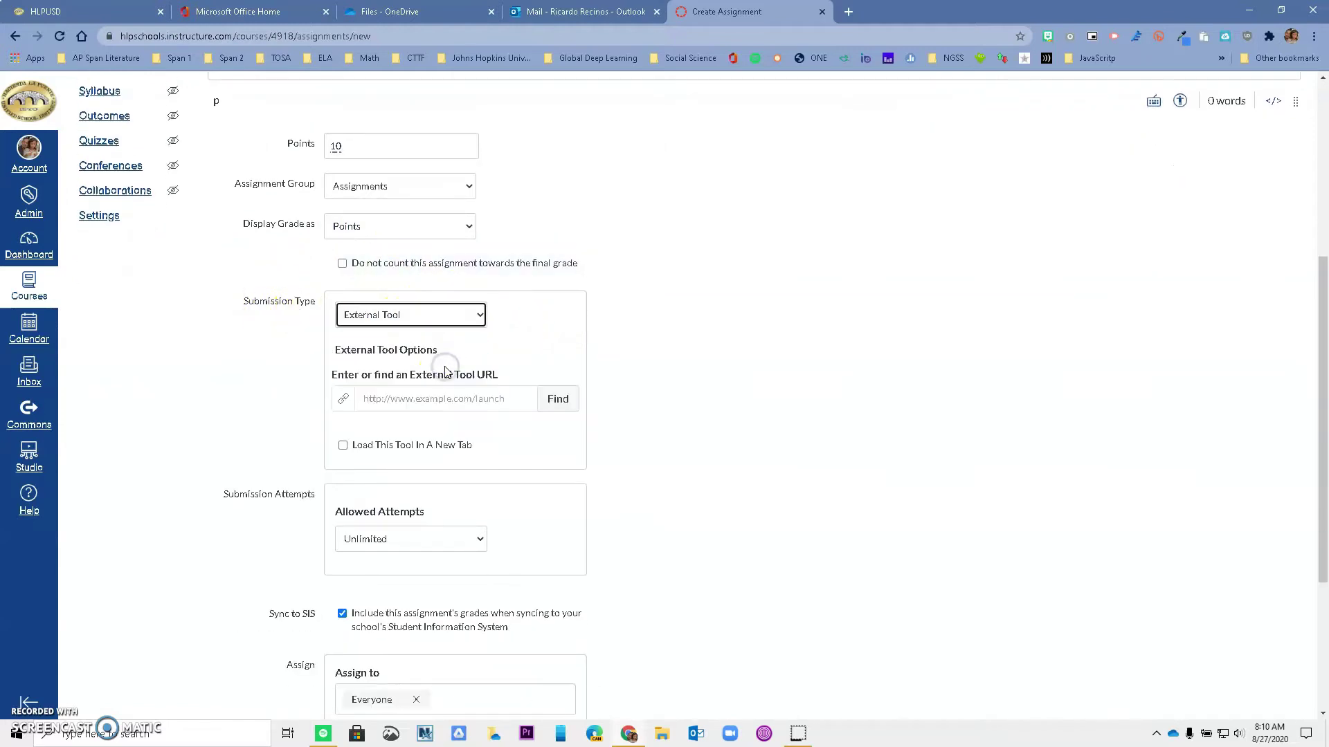
pyautogui.click(555, 399)
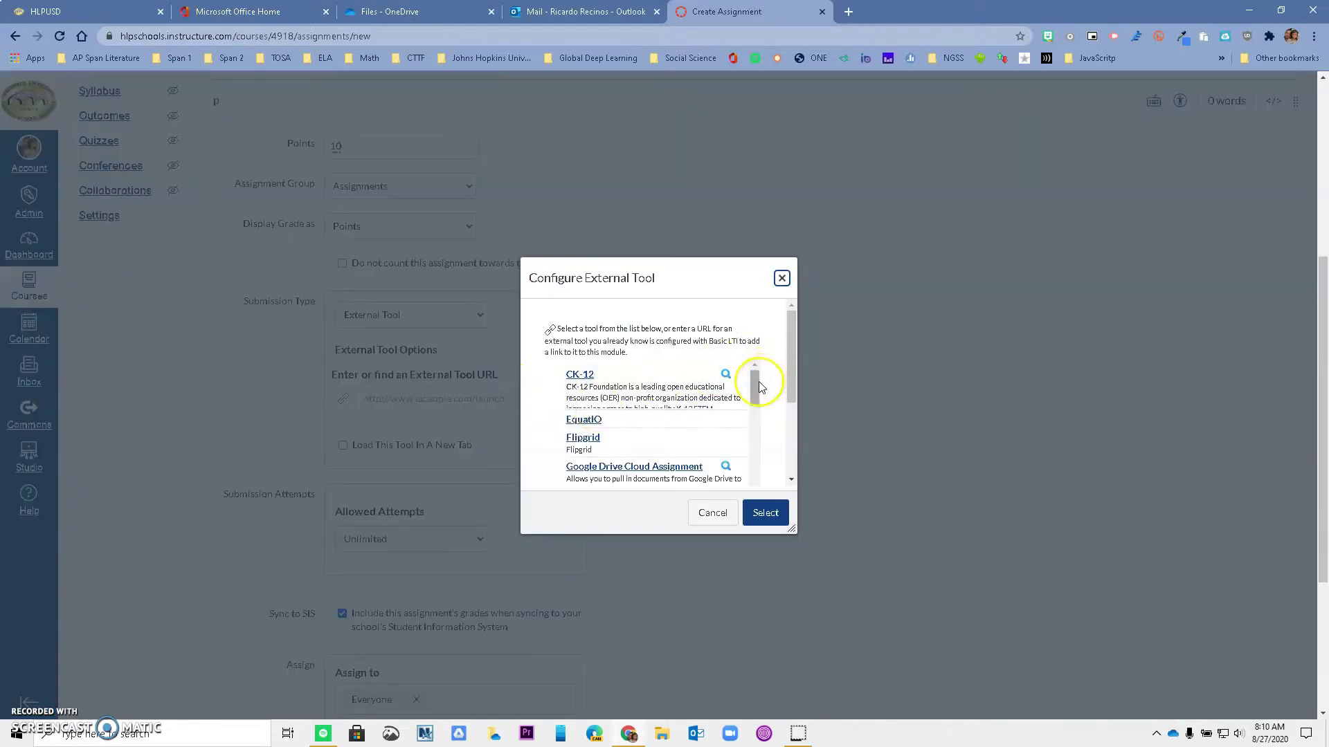
pyautogui.moveTo(756, 380); pyautogui.dragTo(757, 456)
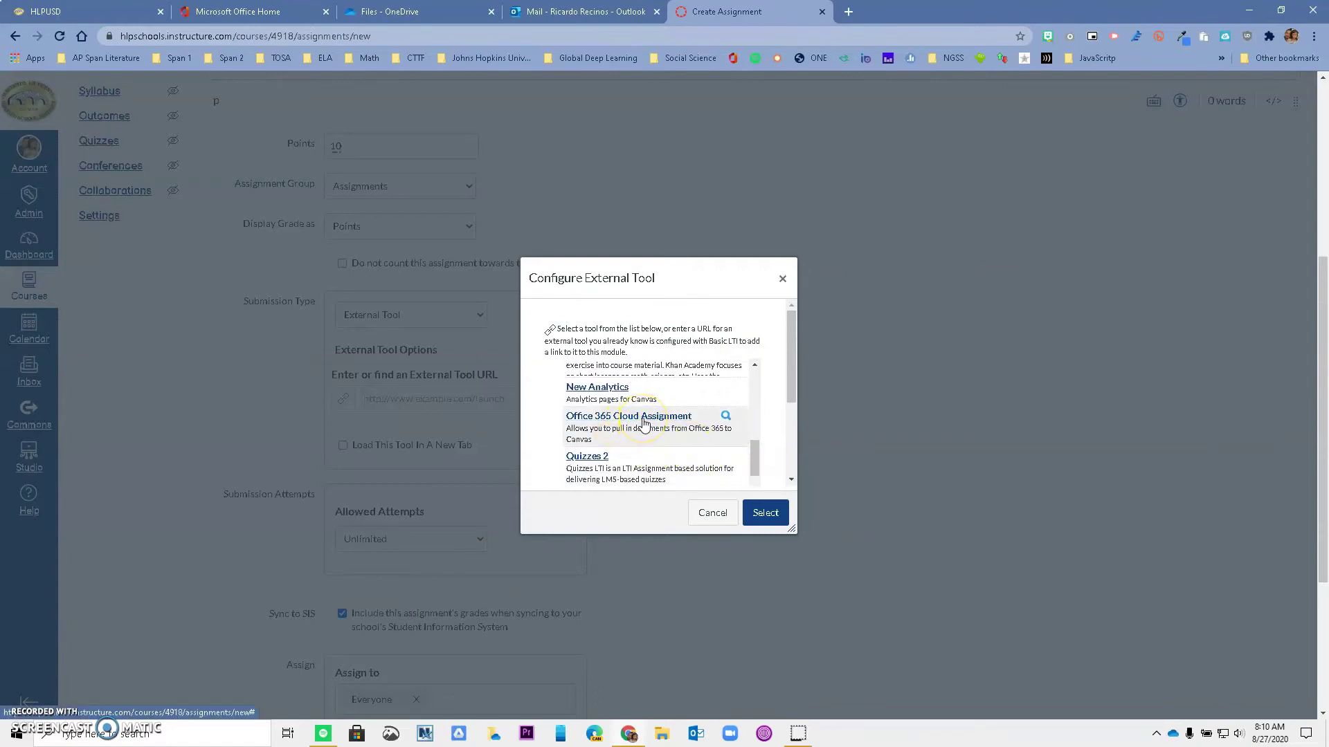
pyautogui.click(644, 417)
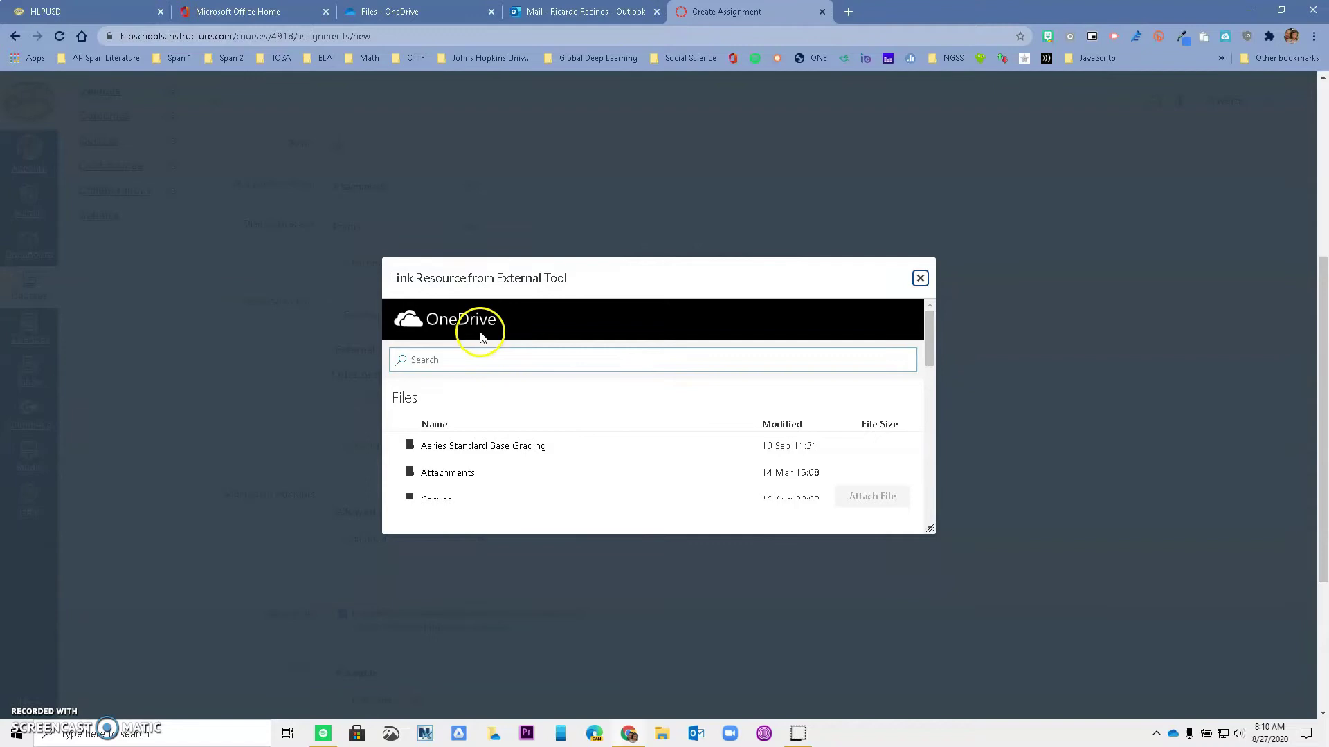
# - Attach Canvas PD Assignments.docx from OneDrive's Documents > Canvas Assignments folder
pyautogui.scroll(-2, 504, 394)
pyautogui.scroll(-2, 491, 456)
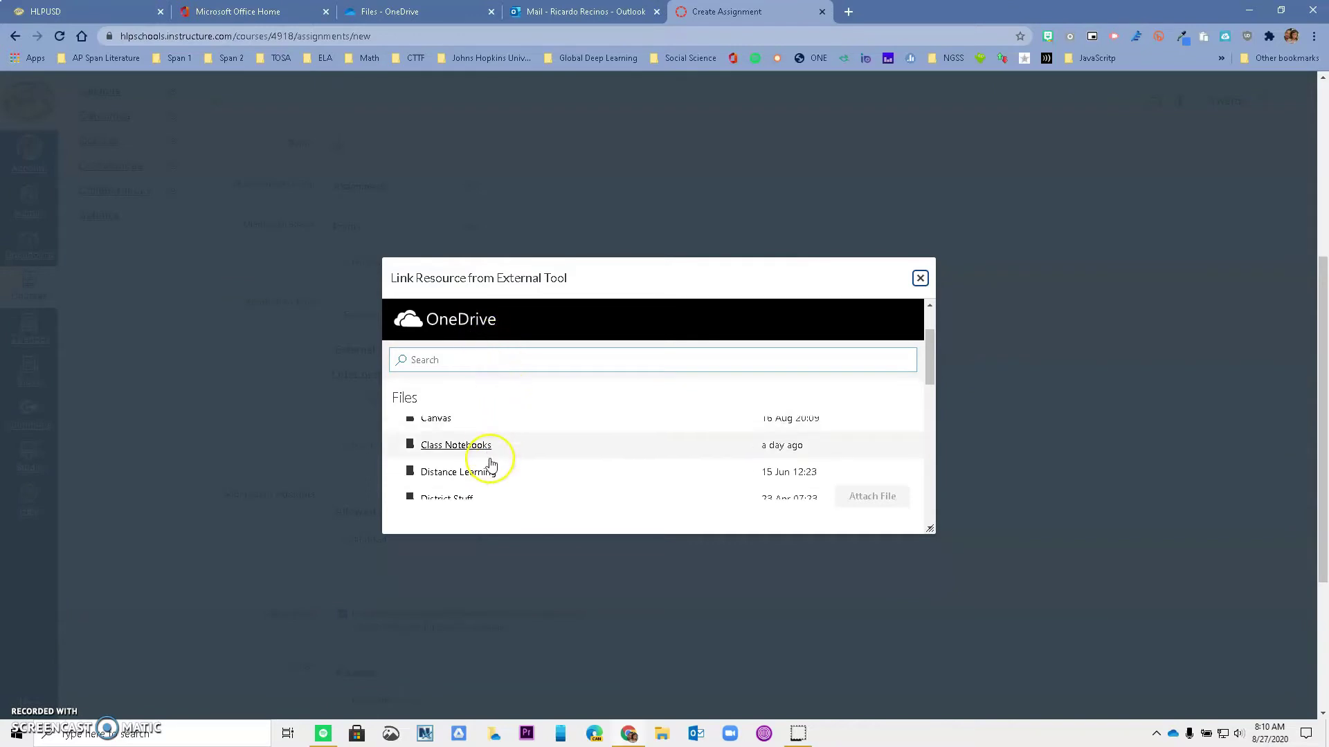
pyautogui.click(452, 472)
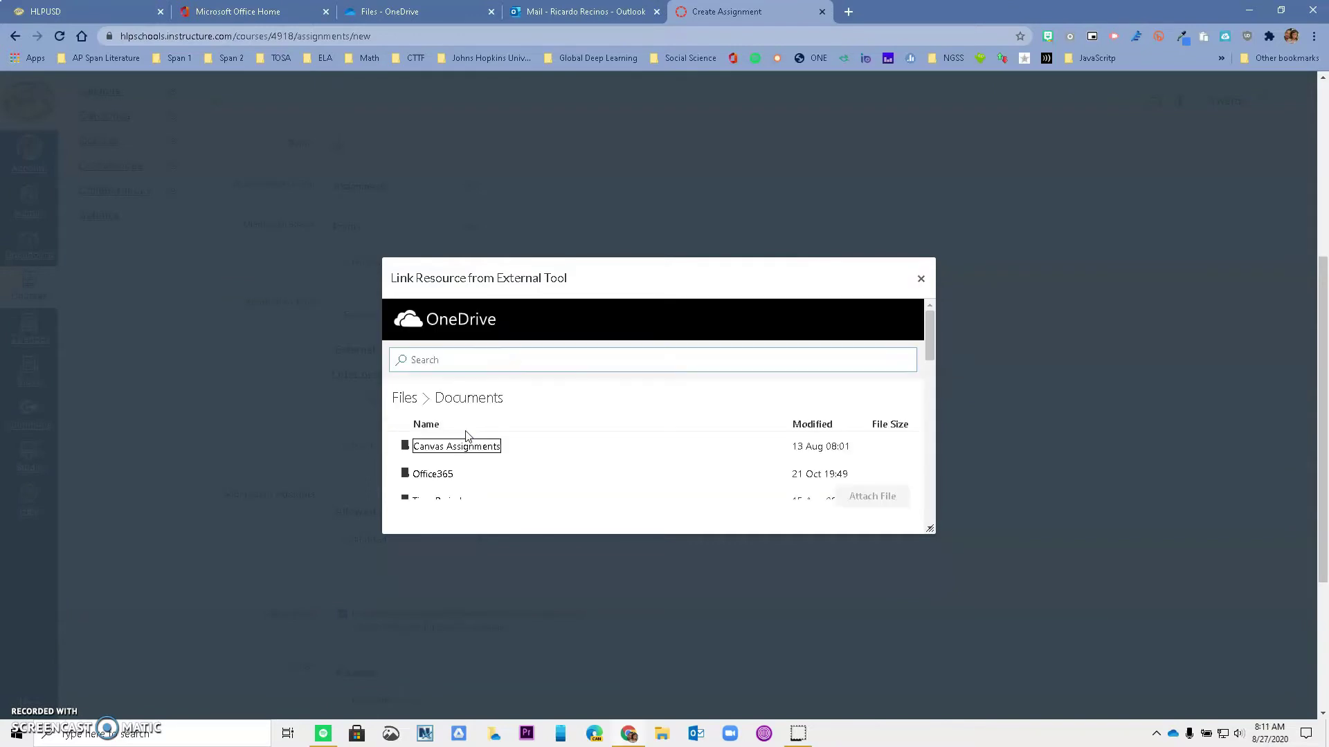
pyautogui.click(457, 446)
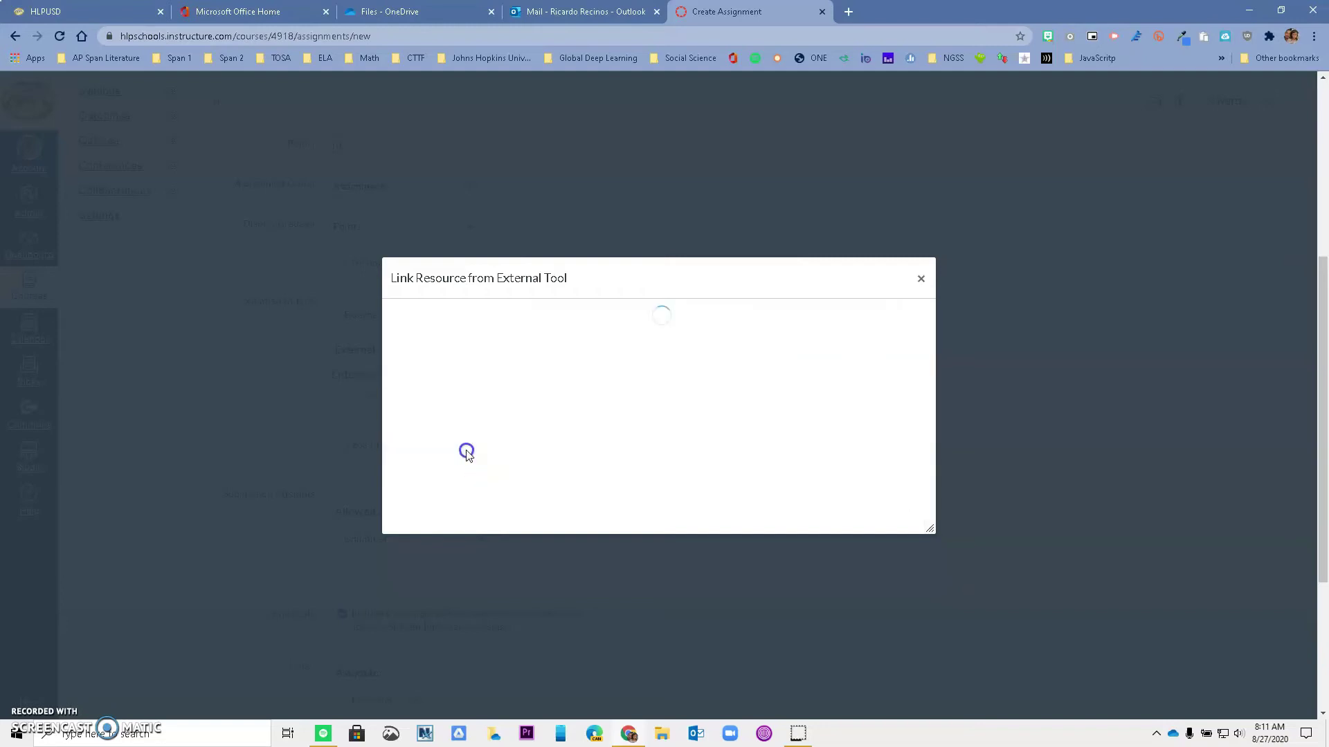
pyautogui.scroll(-3, 627, 450)
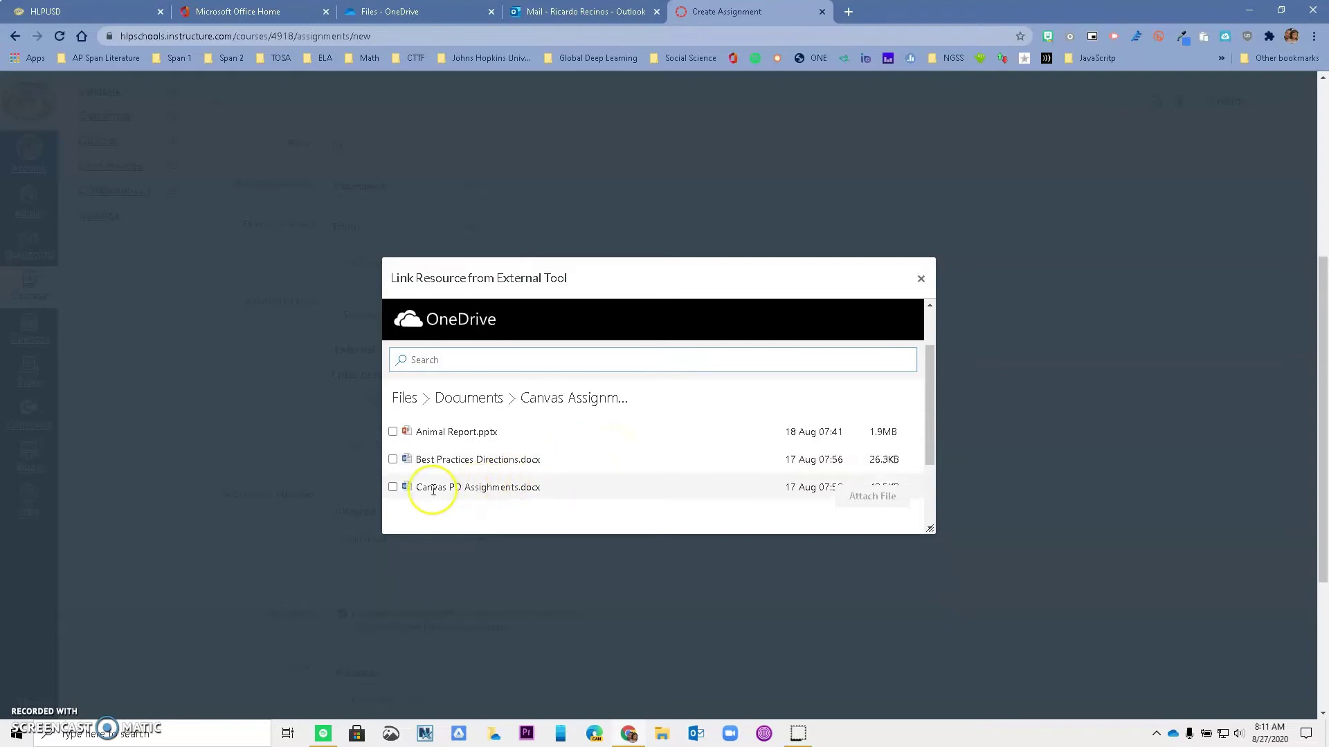
pyautogui.click(392, 487)
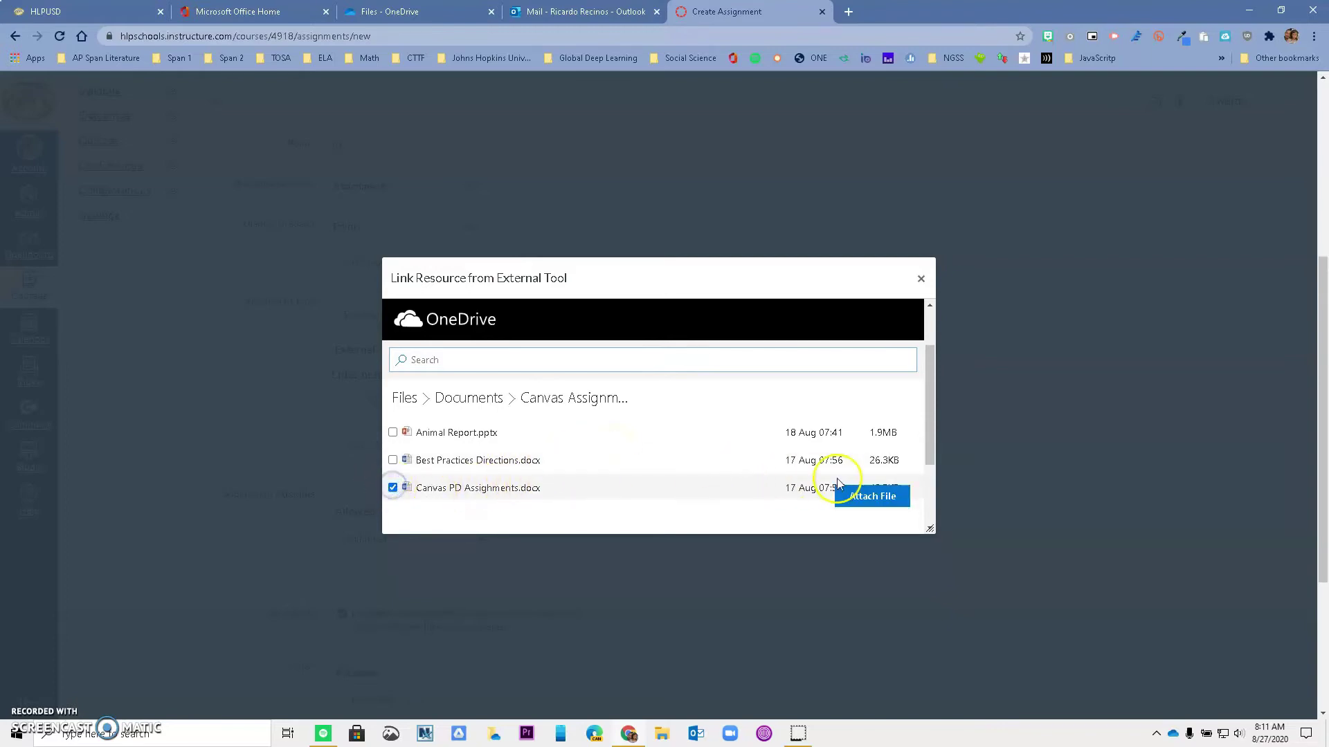
pyautogui.click(860, 497)
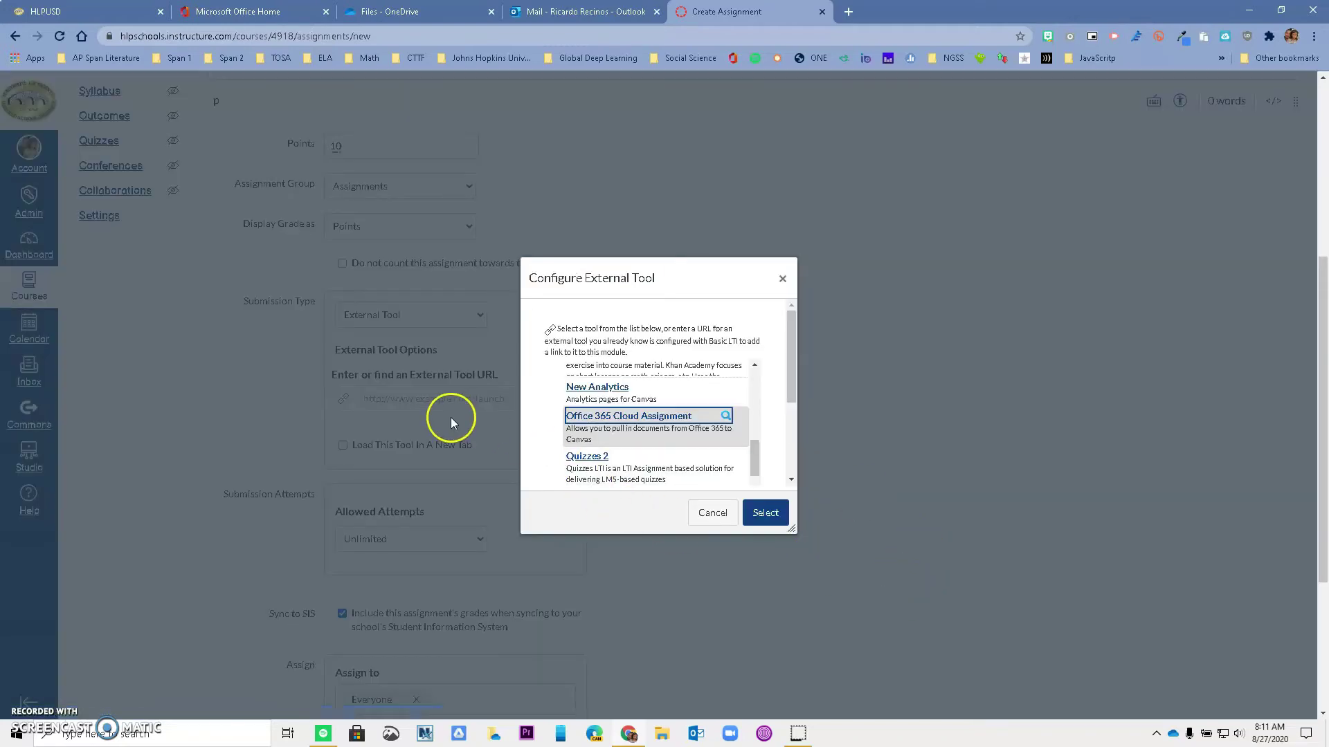
# - Confirm the Office 365 Cloud Assignment tool link for the assignment
pyautogui.click(765, 515)
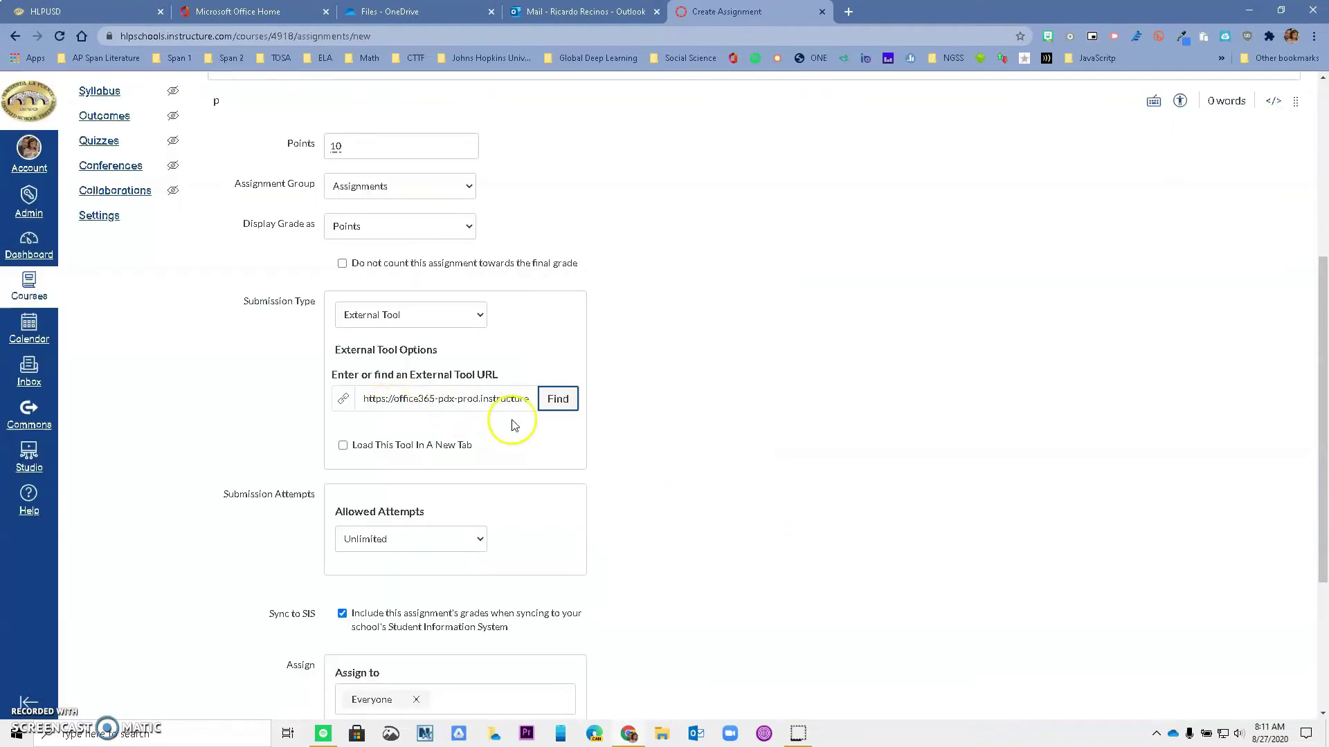
pyautogui.scroll(-2, 489, 445)
pyautogui.scroll(-2, 387, 387)
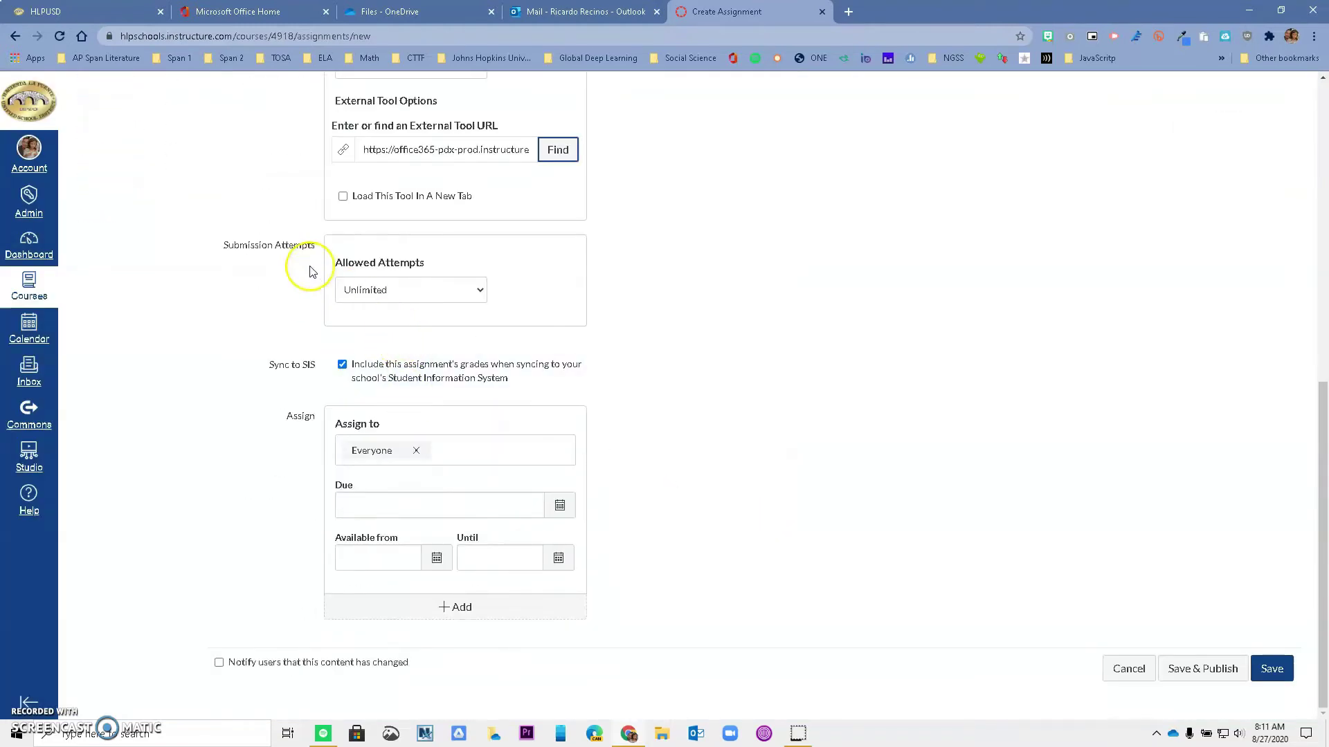
# - Set the due date and available-until date both to Aug 28, then save
pyautogui.click(560, 505)
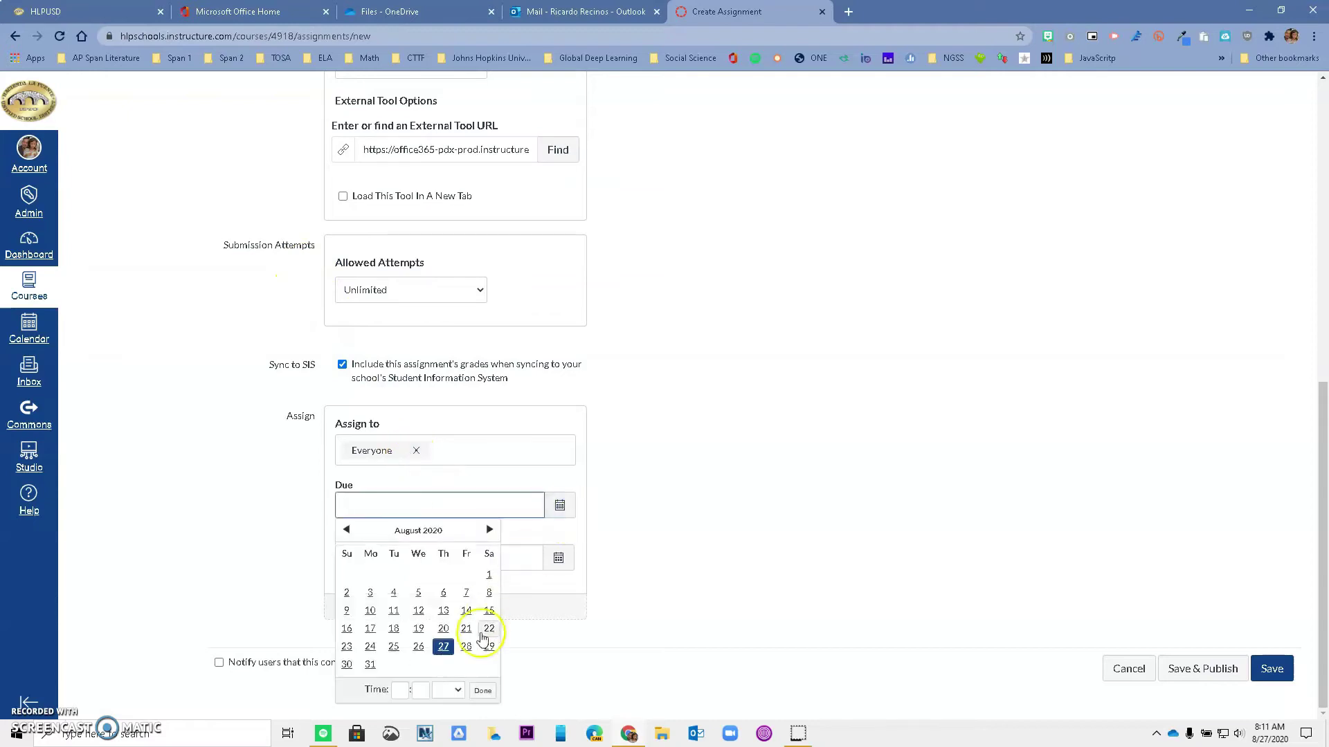
pyautogui.click(466, 646)
pyautogui.click(658, 522)
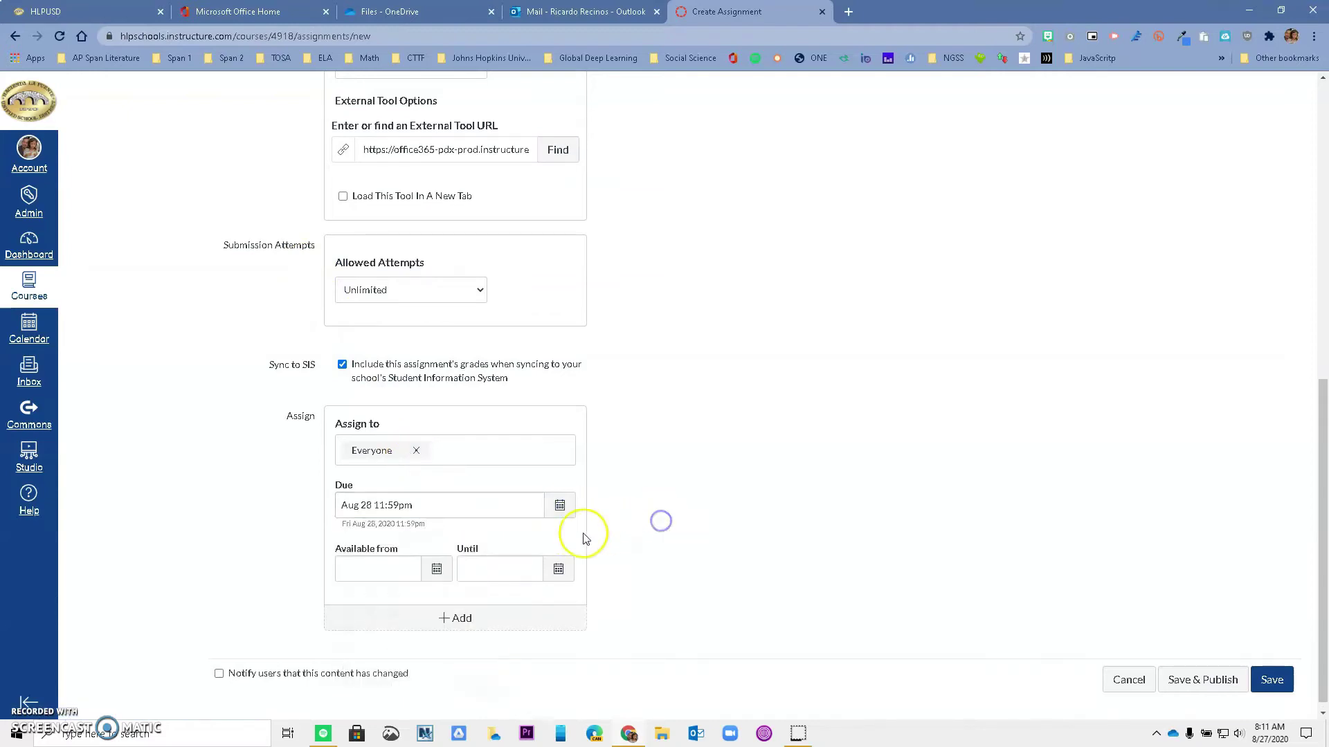
pyautogui.click(559, 569)
pyautogui.click(587, 498)
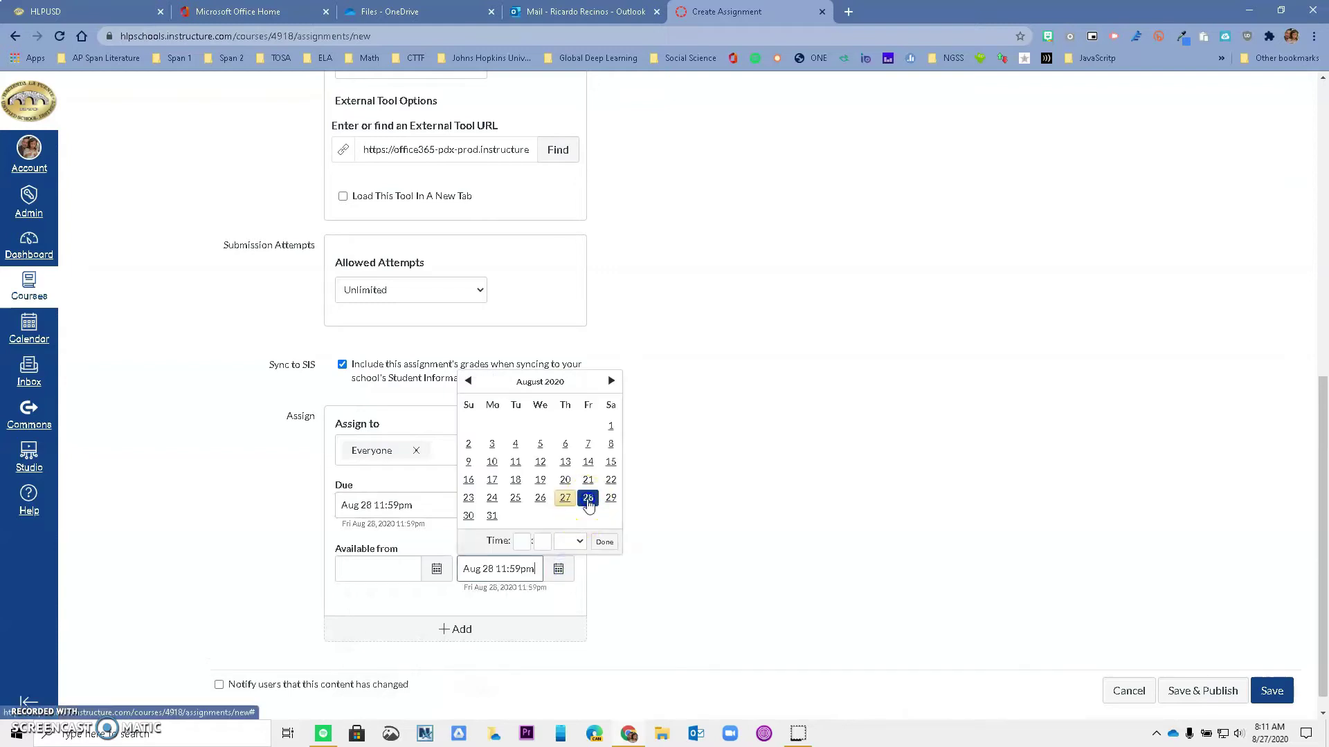
pyautogui.click(756, 514)
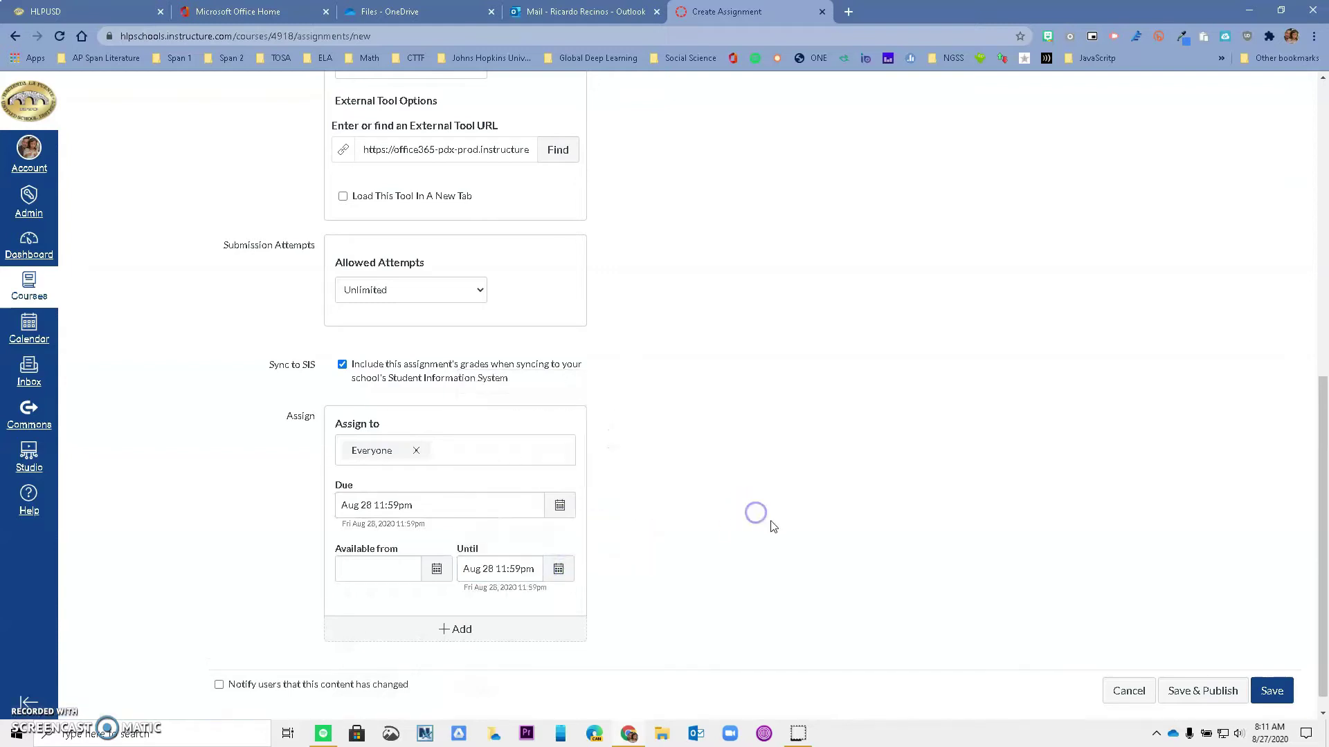
pyautogui.click(1272, 694)
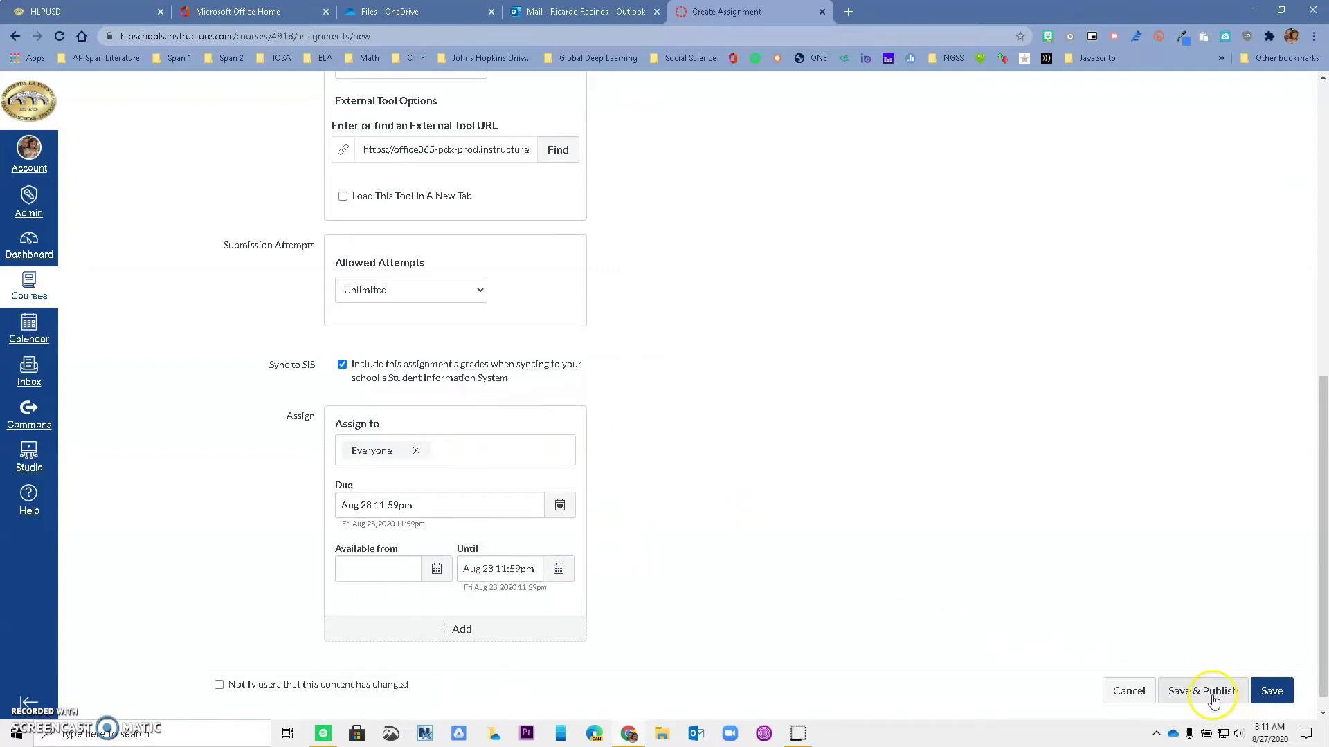
# - Save the assignment and scroll through the embedded Canvas PD Assignments cloud story
pyautogui.click(1278, 696)
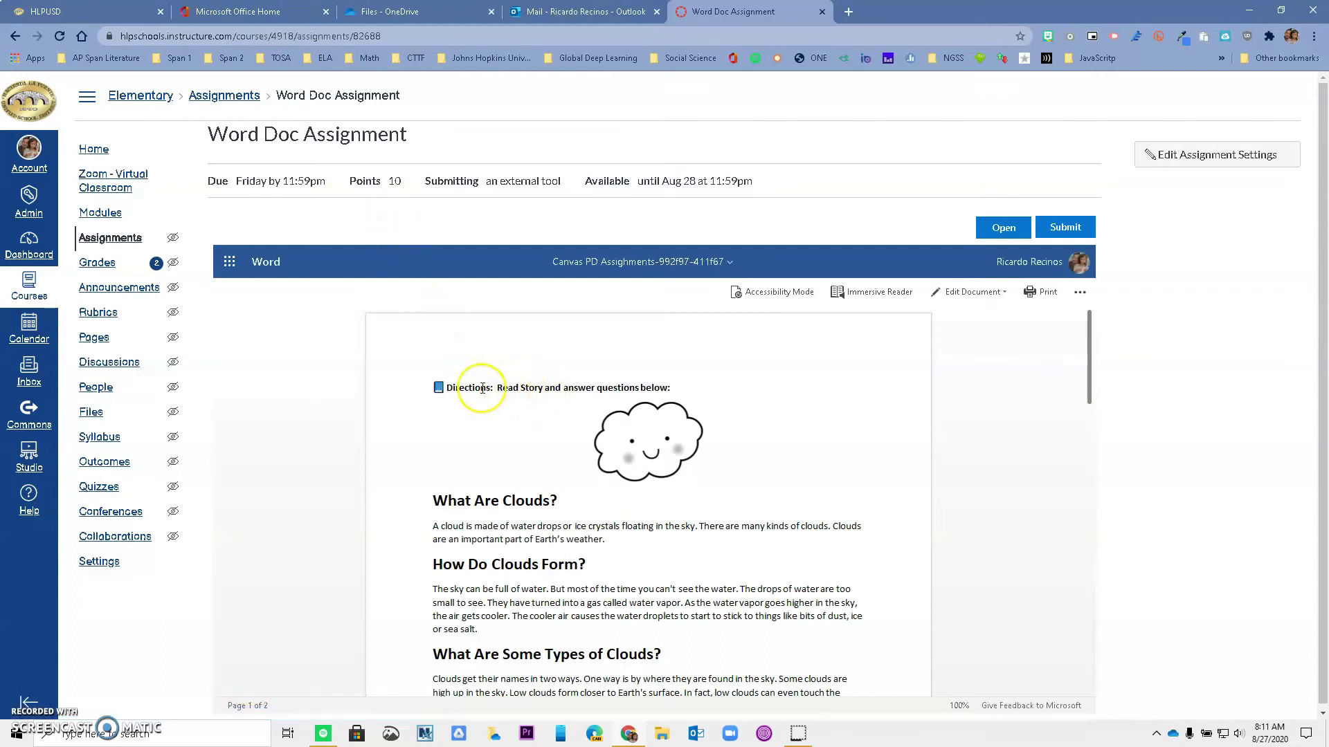
pyautogui.scroll(-6, 541, 391)
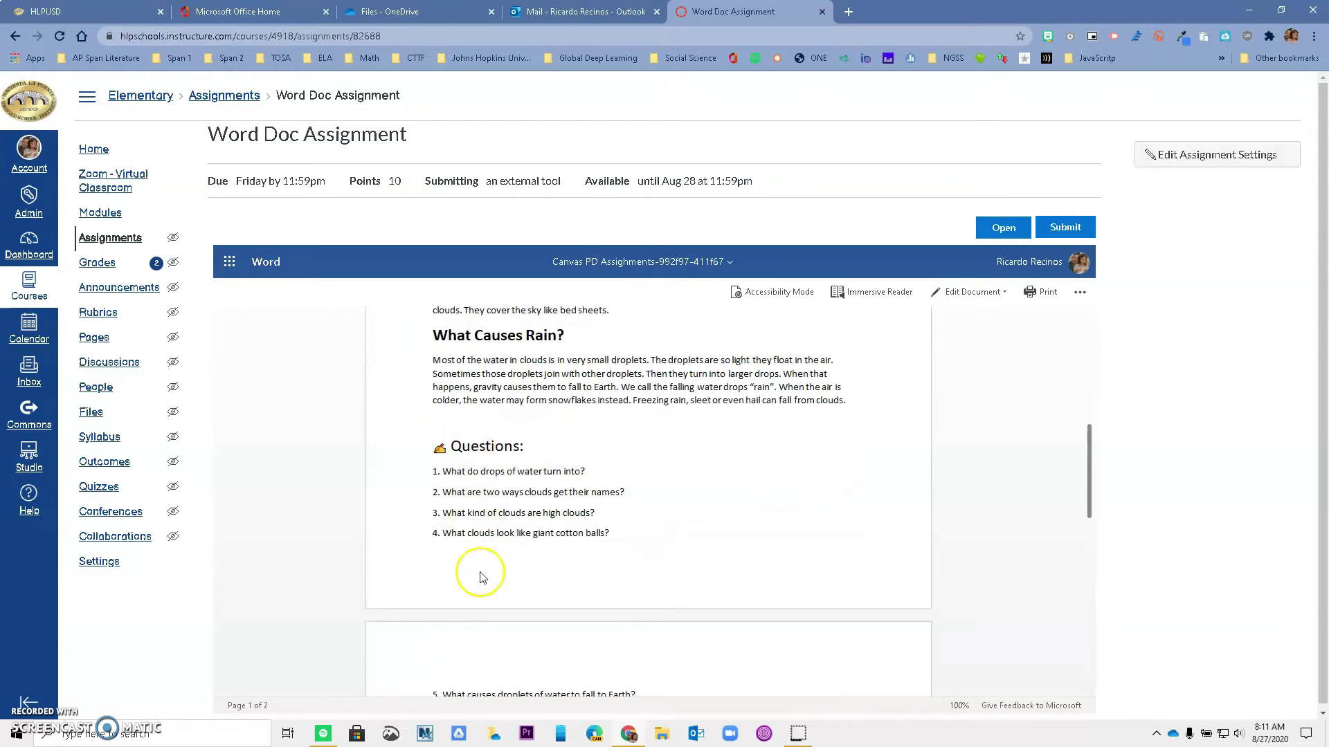
pyautogui.scroll(7, 482, 576)
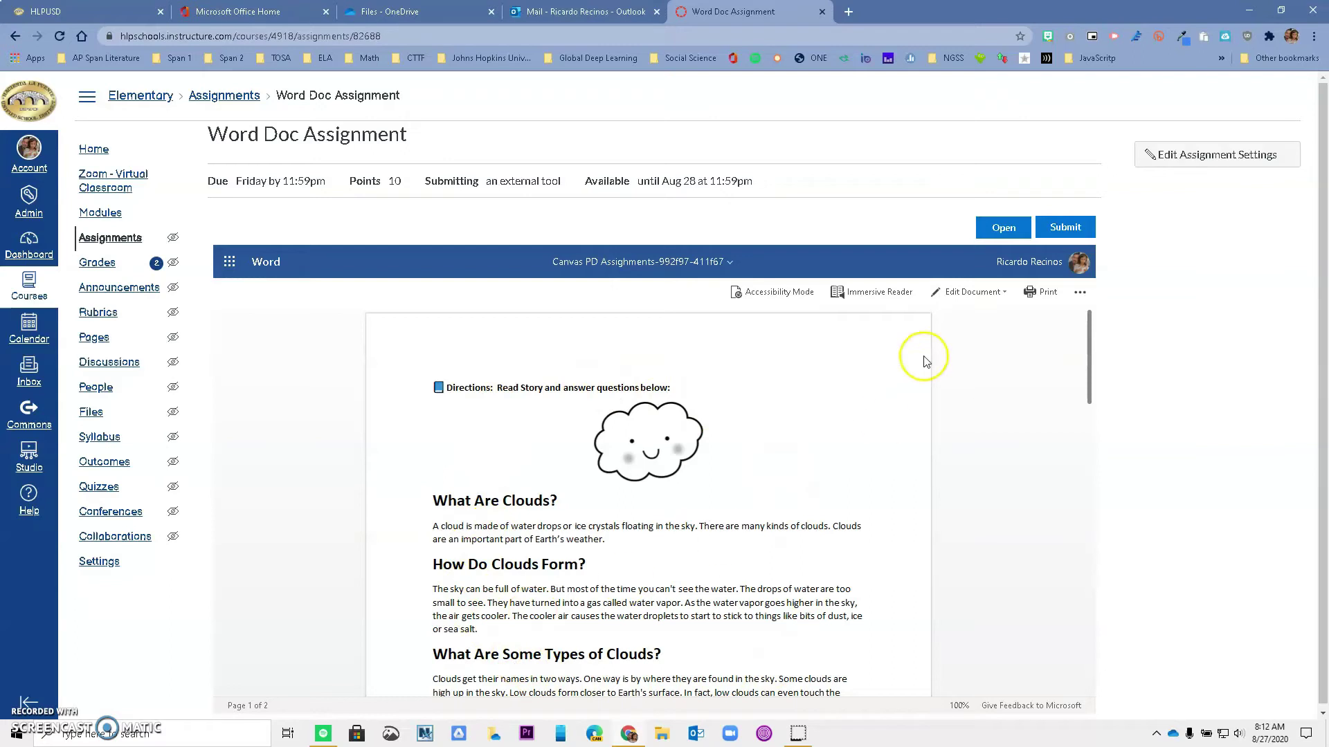
# - Open the document in Immersive Reader, briefly play read-aloud, and open Text Preferences
pyautogui.click(891, 300)
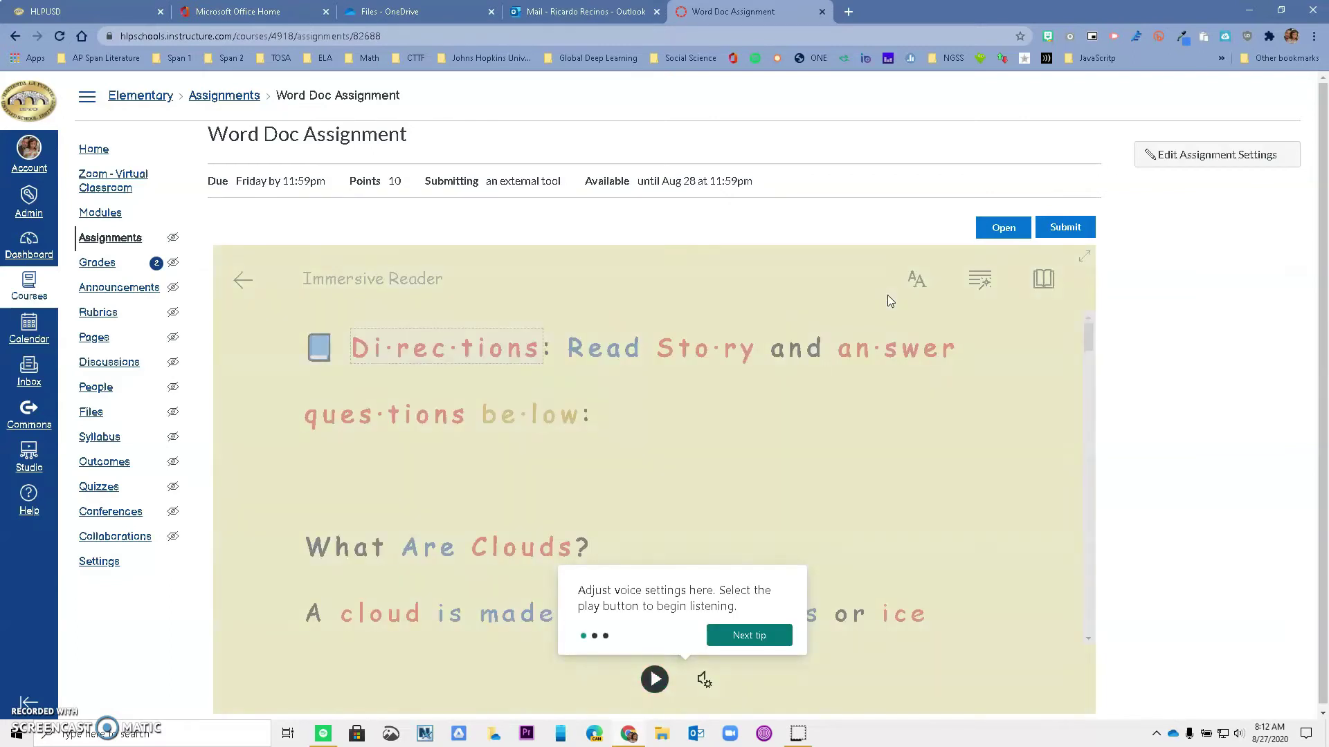
pyautogui.click(778, 641)
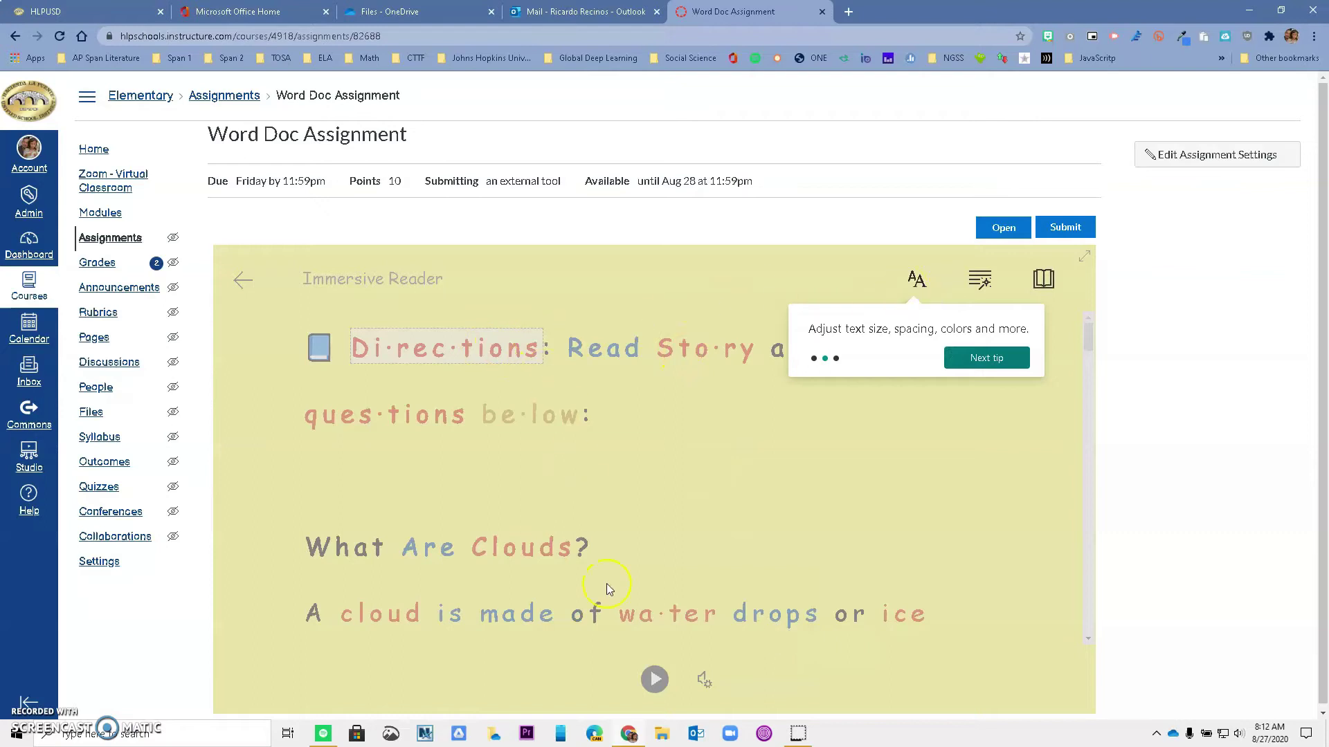
pyautogui.click(655, 679)
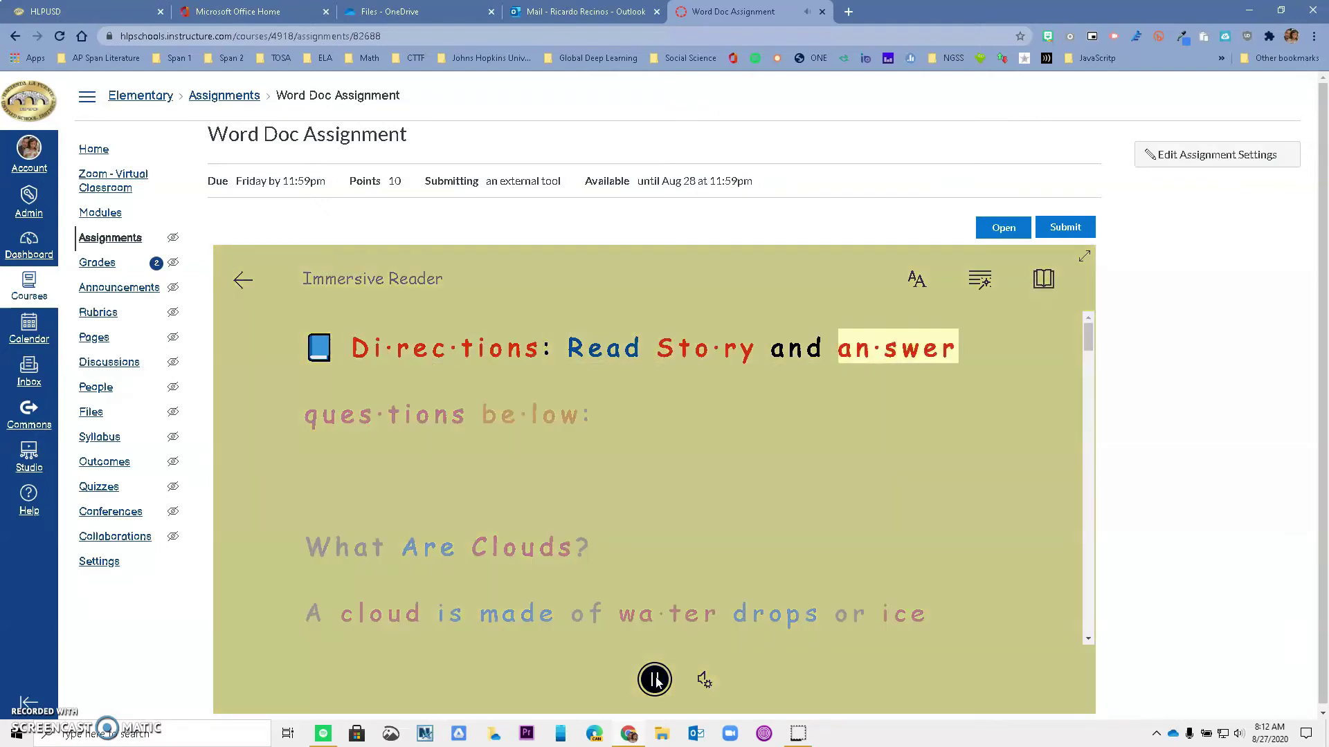
pyautogui.click(655, 679)
pyautogui.click(914, 279)
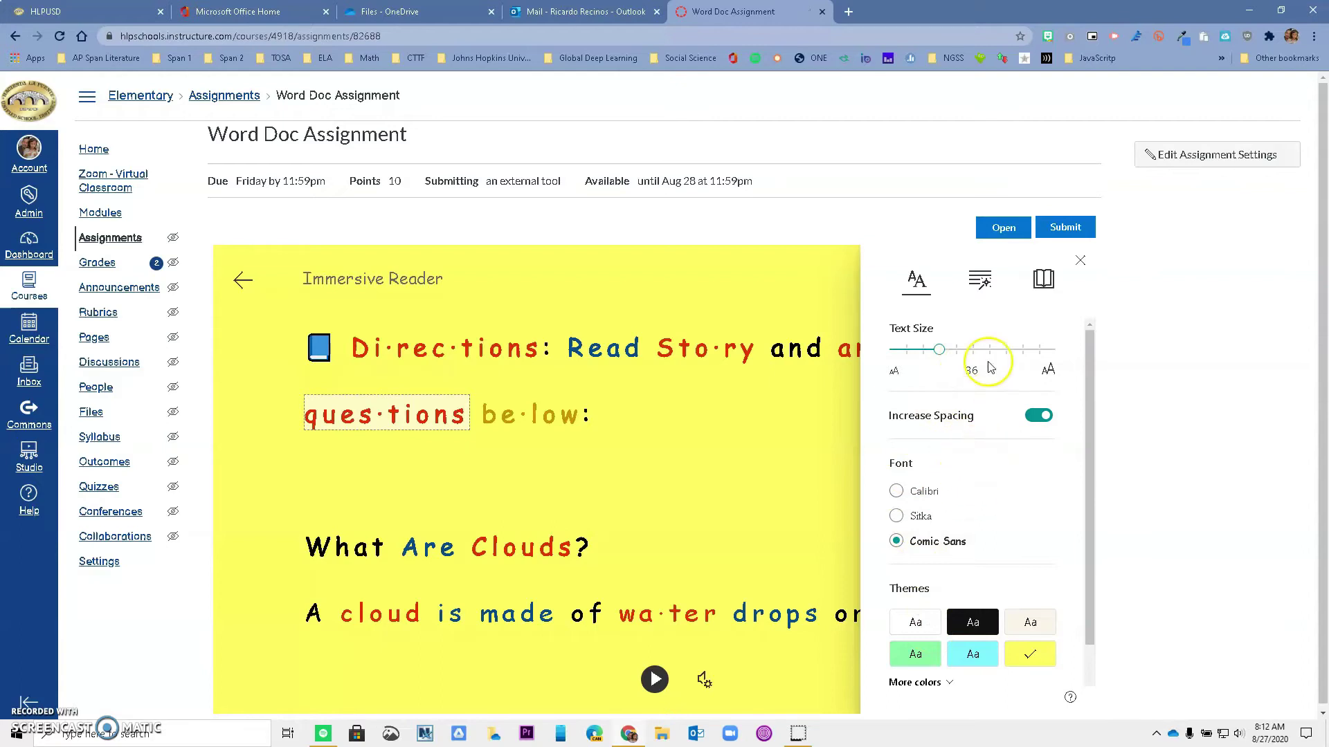
# - Toggle syllables and noun/verb/adjective/adverb colouring, enable Show labels, and view 'water' pictures
pyautogui.click(981, 285)
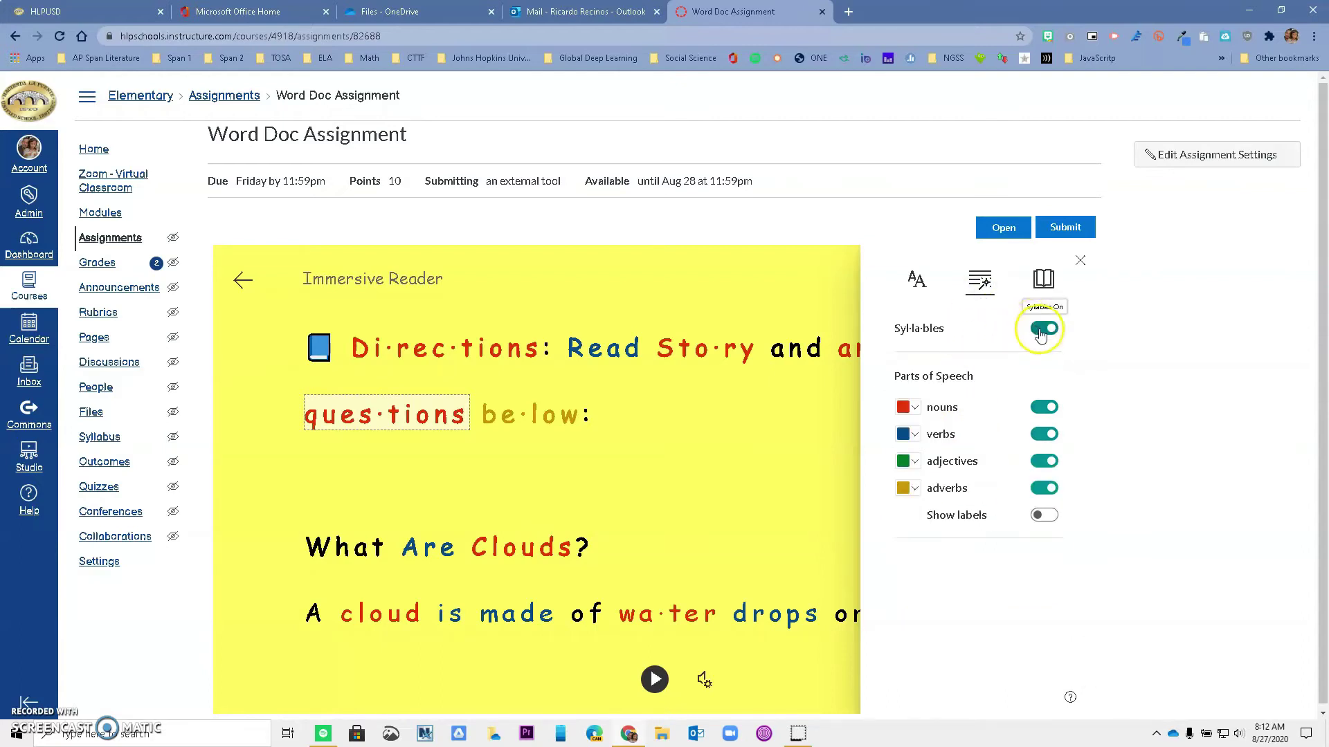
pyautogui.click(1041, 330)
pyautogui.click(1040, 330)
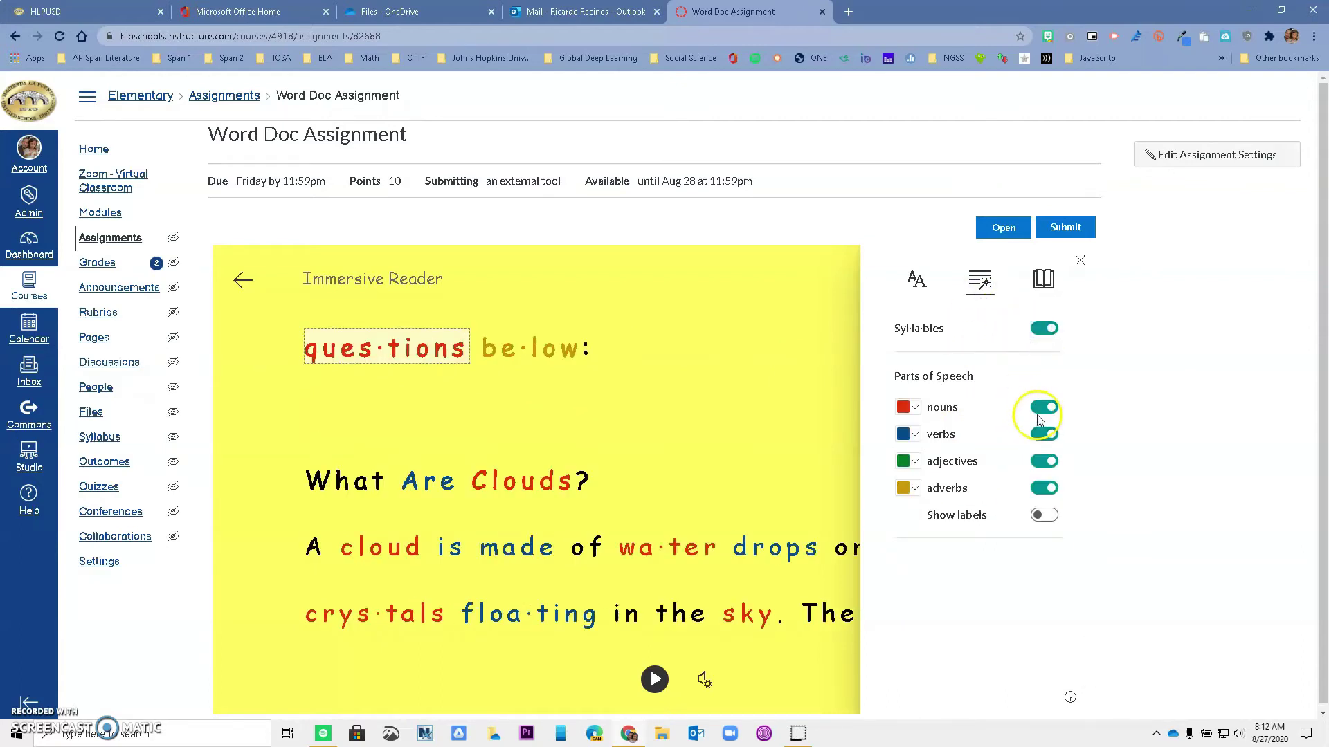
pyautogui.click(1041, 409)
pyautogui.click(1041, 409)
pyautogui.click(1042, 437)
pyautogui.click(1041, 462)
pyautogui.click(1042, 462)
pyautogui.click(1042, 489)
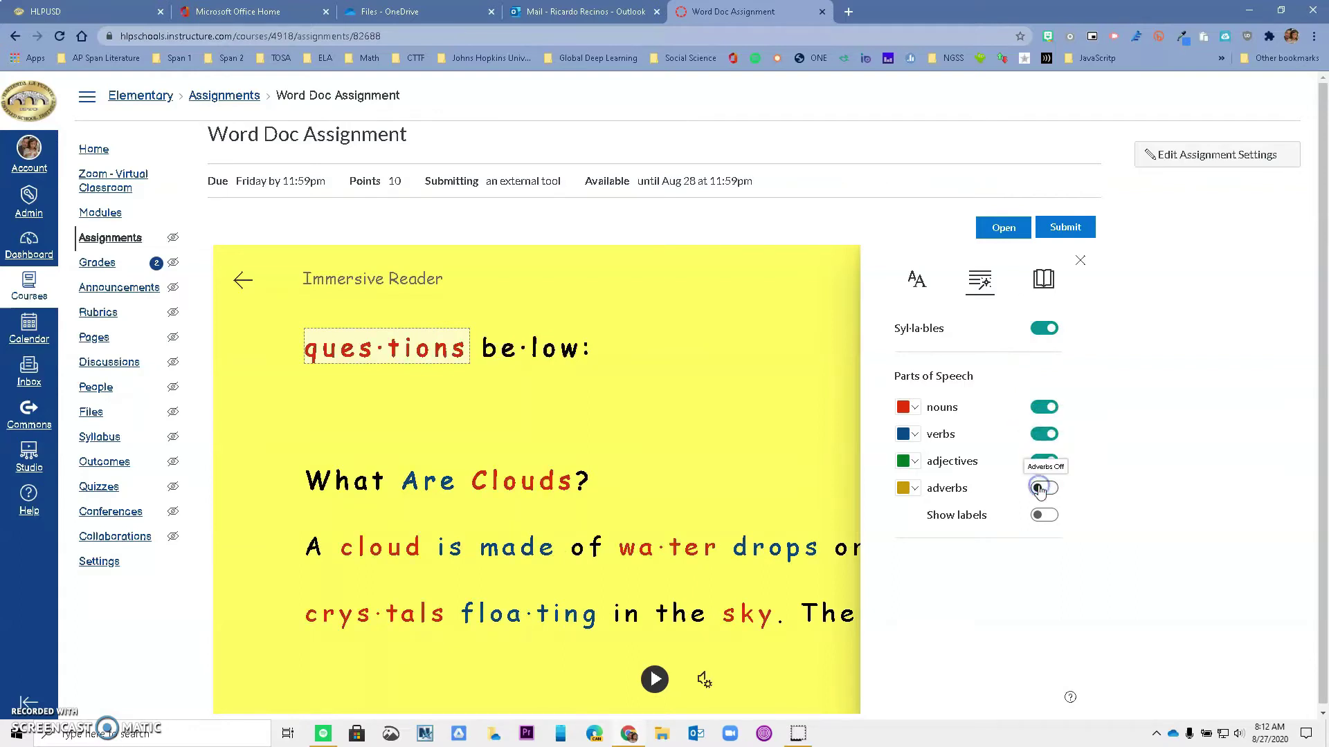
pyautogui.click(1042, 489)
pyautogui.click(1044, 517)
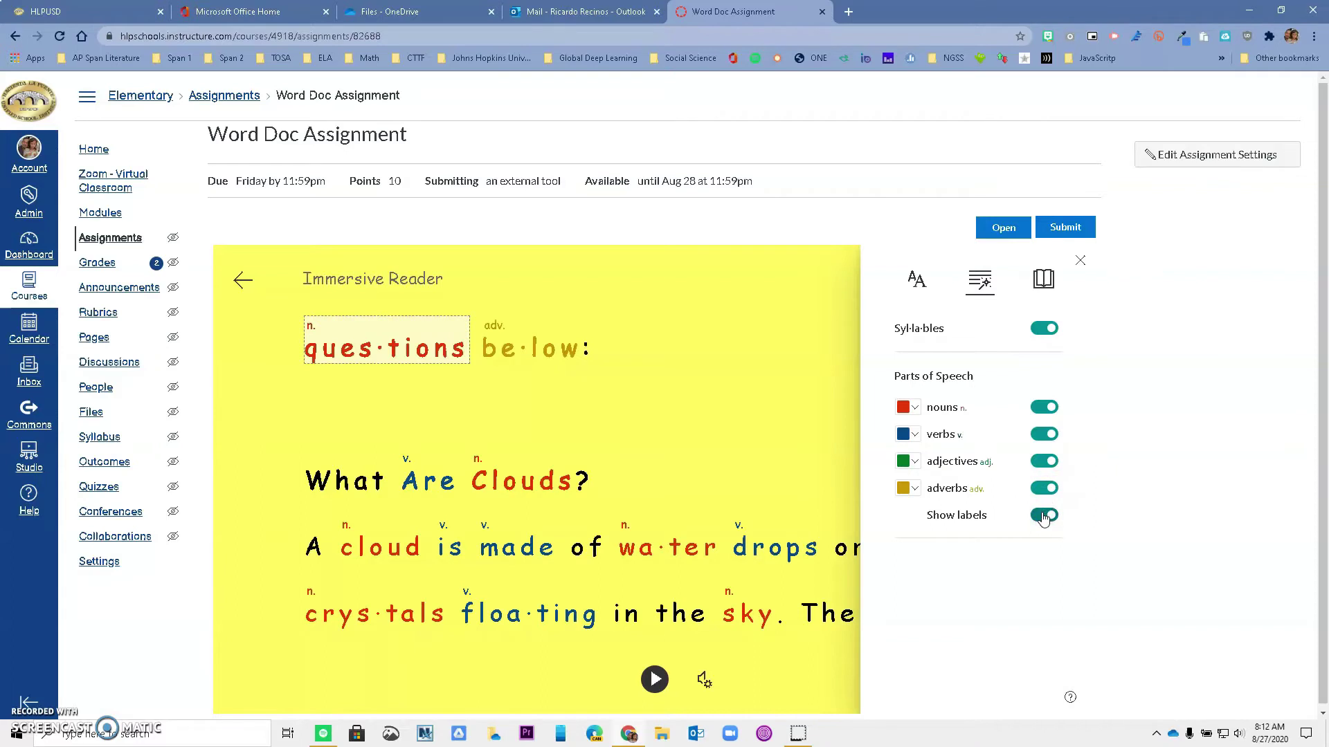
pyautogui.click(652, 556)
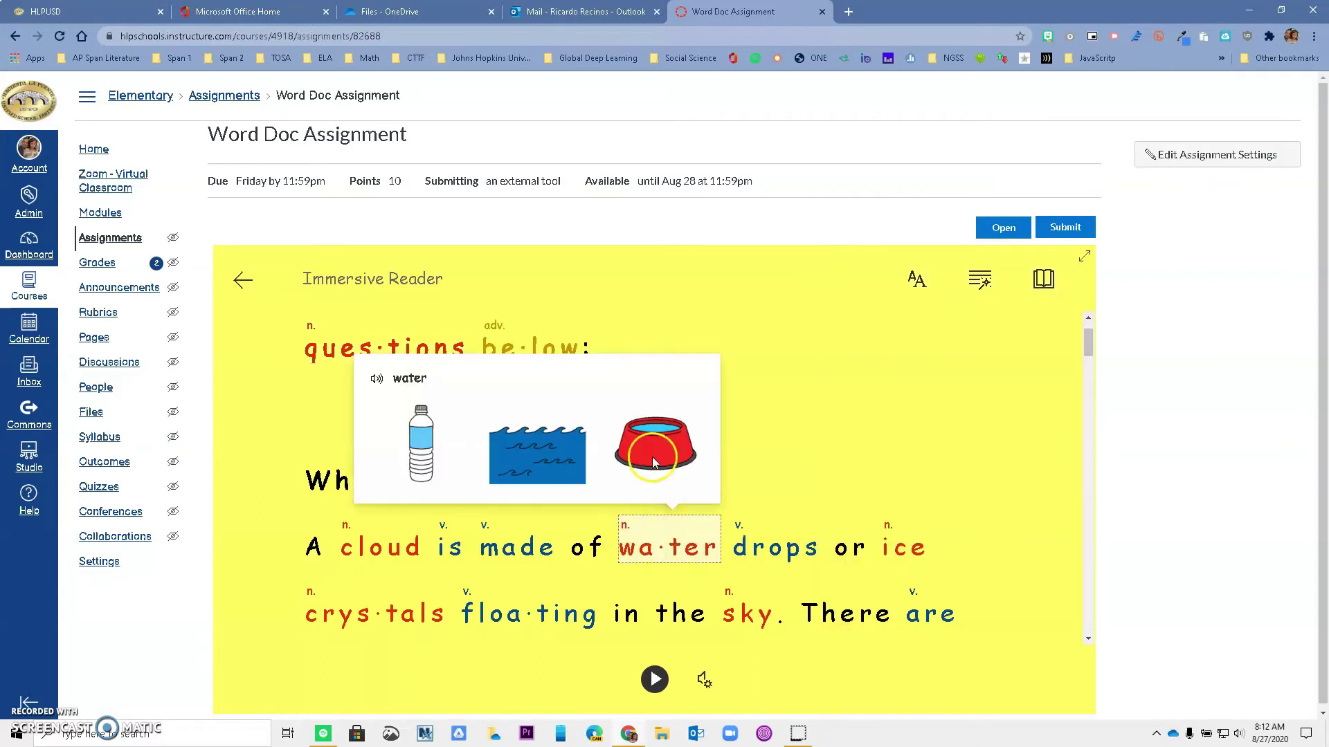
# - Close the water picture and turn on one-line Line Focus in reading preferences
pyautogui.click(776, 351)
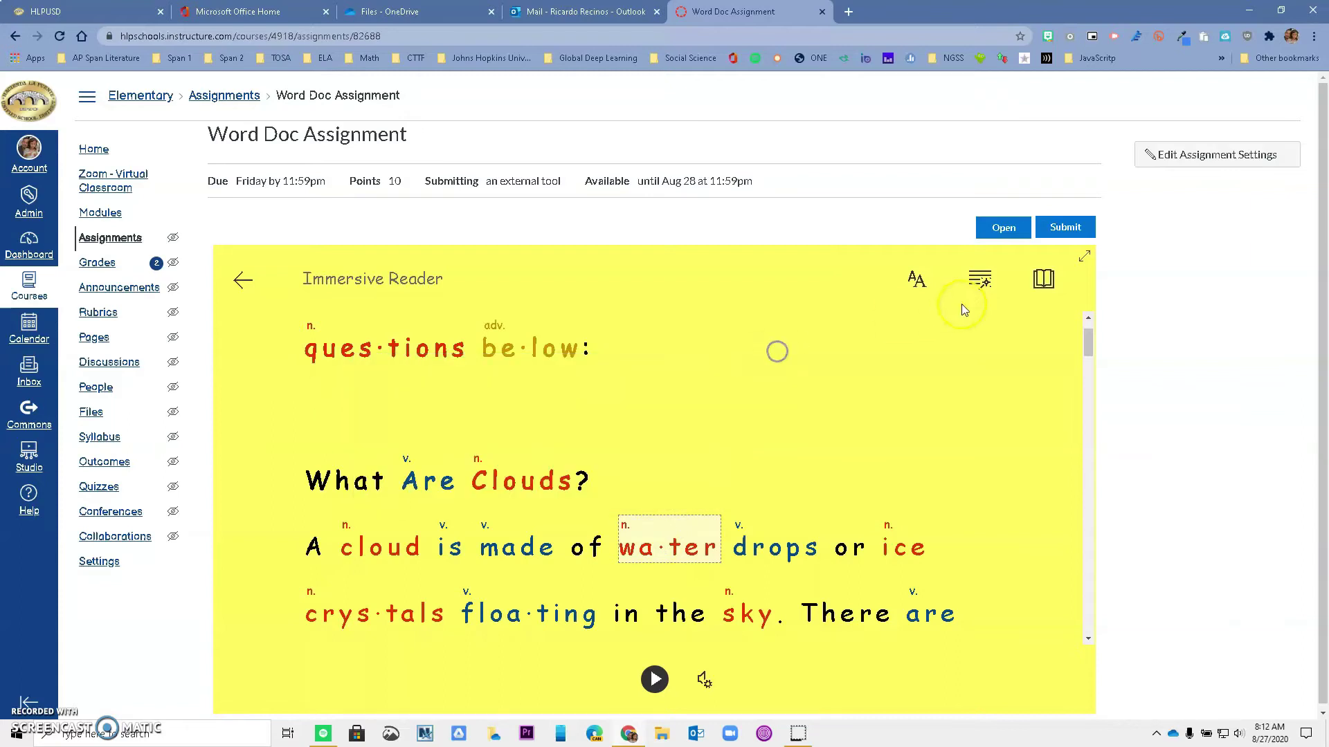
pyautogui.click(980, 279)
pyautogui.click(1043, 279)
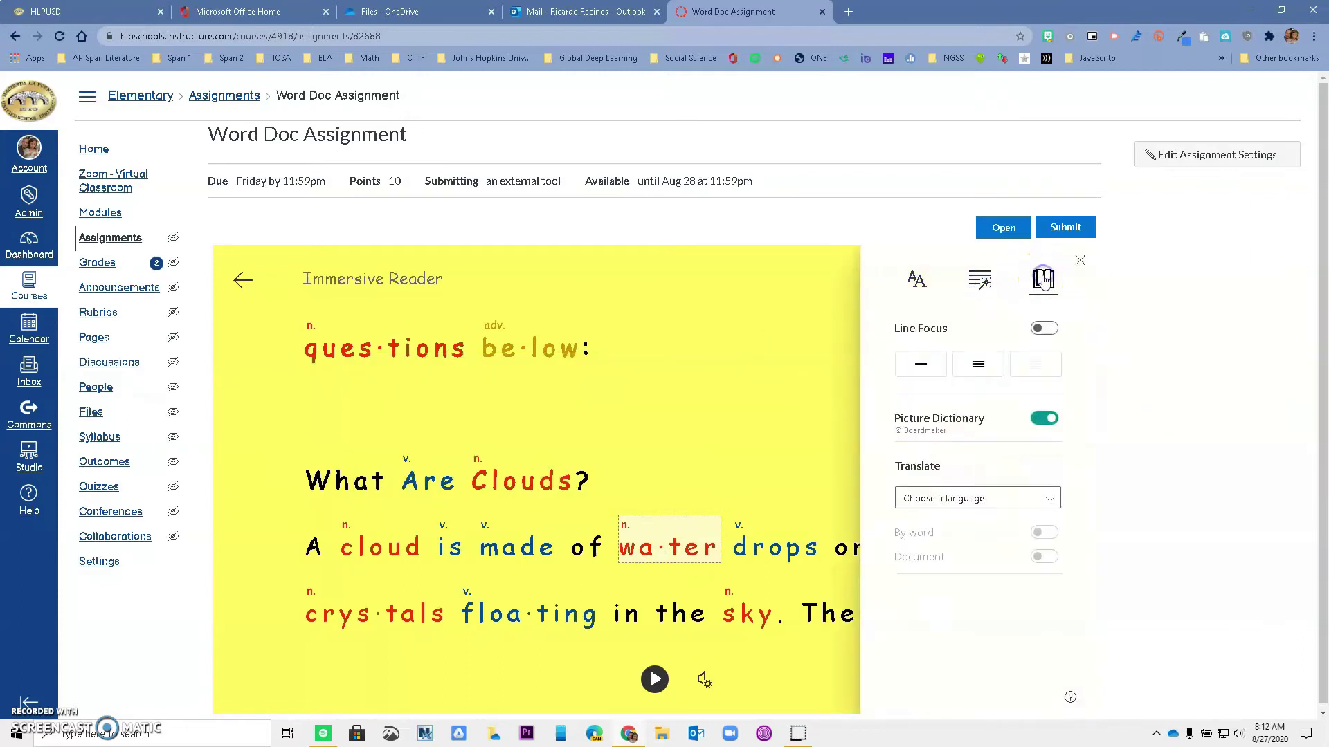
pyautogui.click(934, 372)
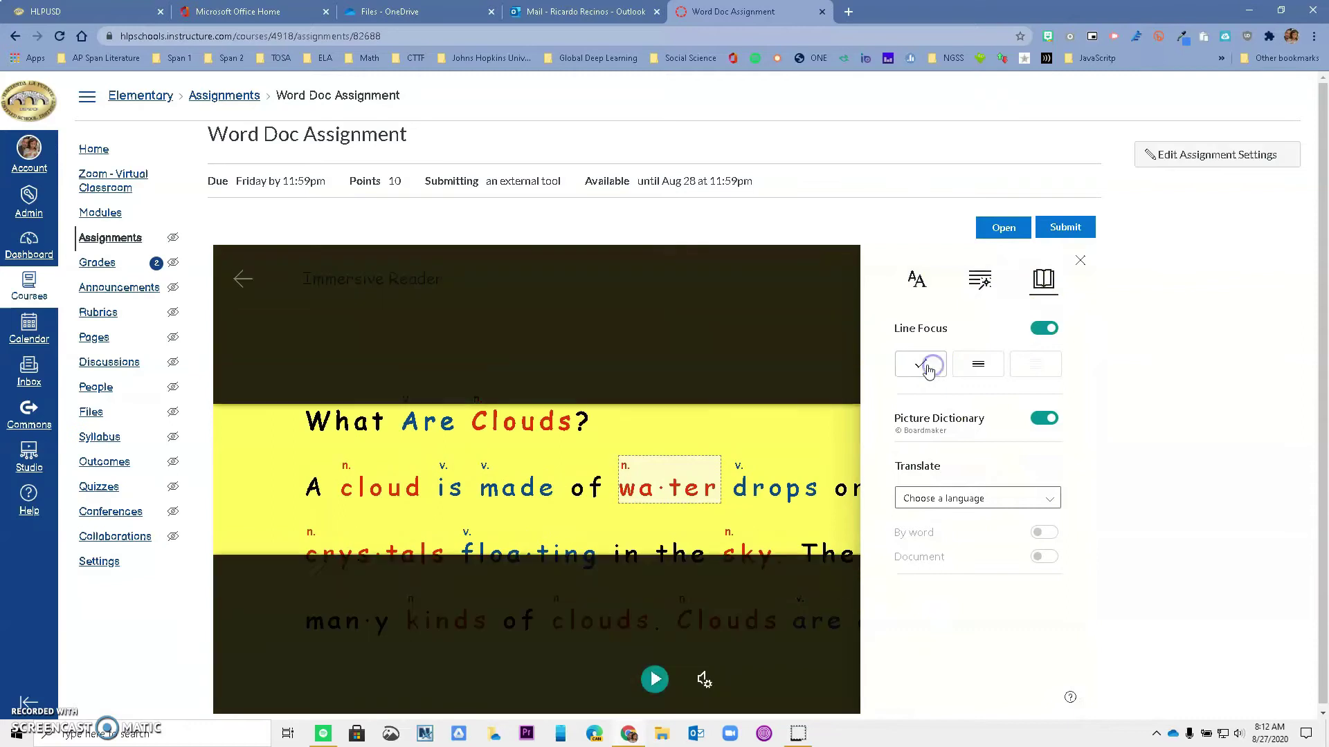
pyautogui.click(643, 606)
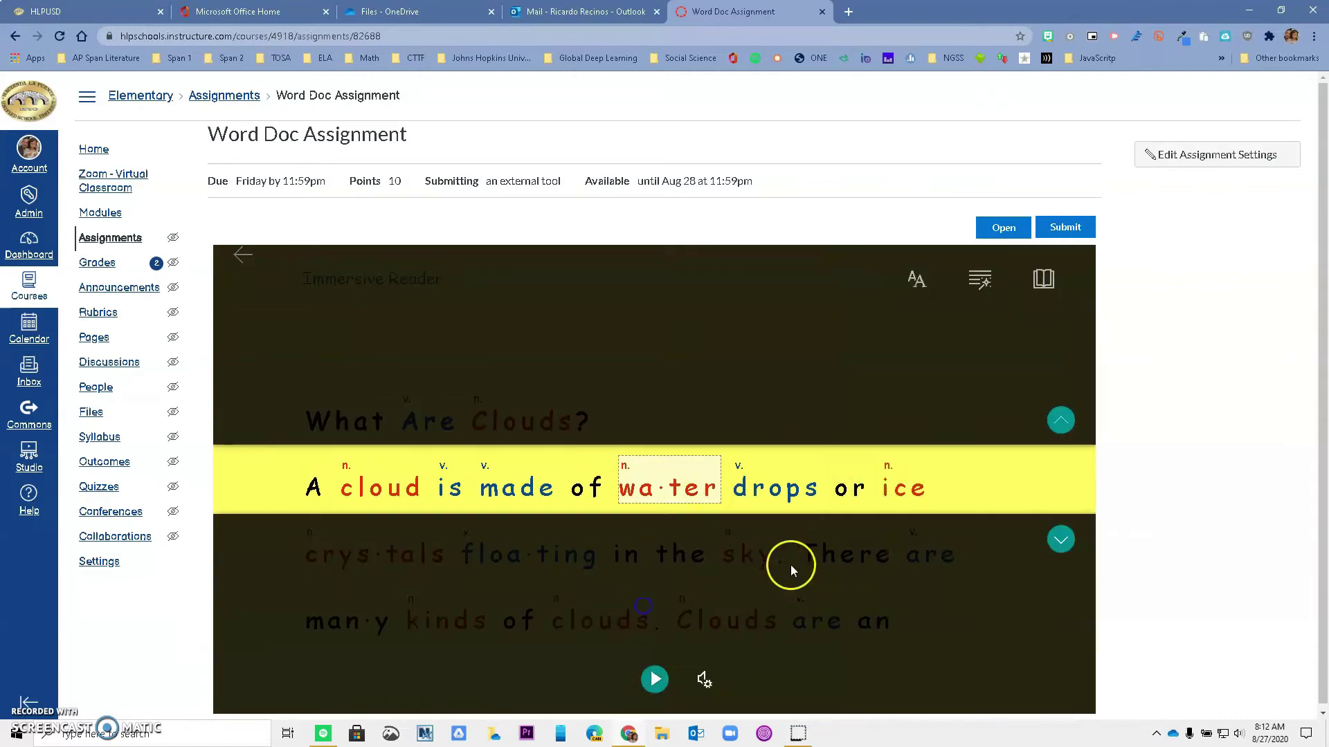
# - Move the focus band down three lines and back up two, then disable Line Focus
pyautogui.click(1061, 539)
pyautogui.click(1060, 539)
pyautogui.click(1061, 539)
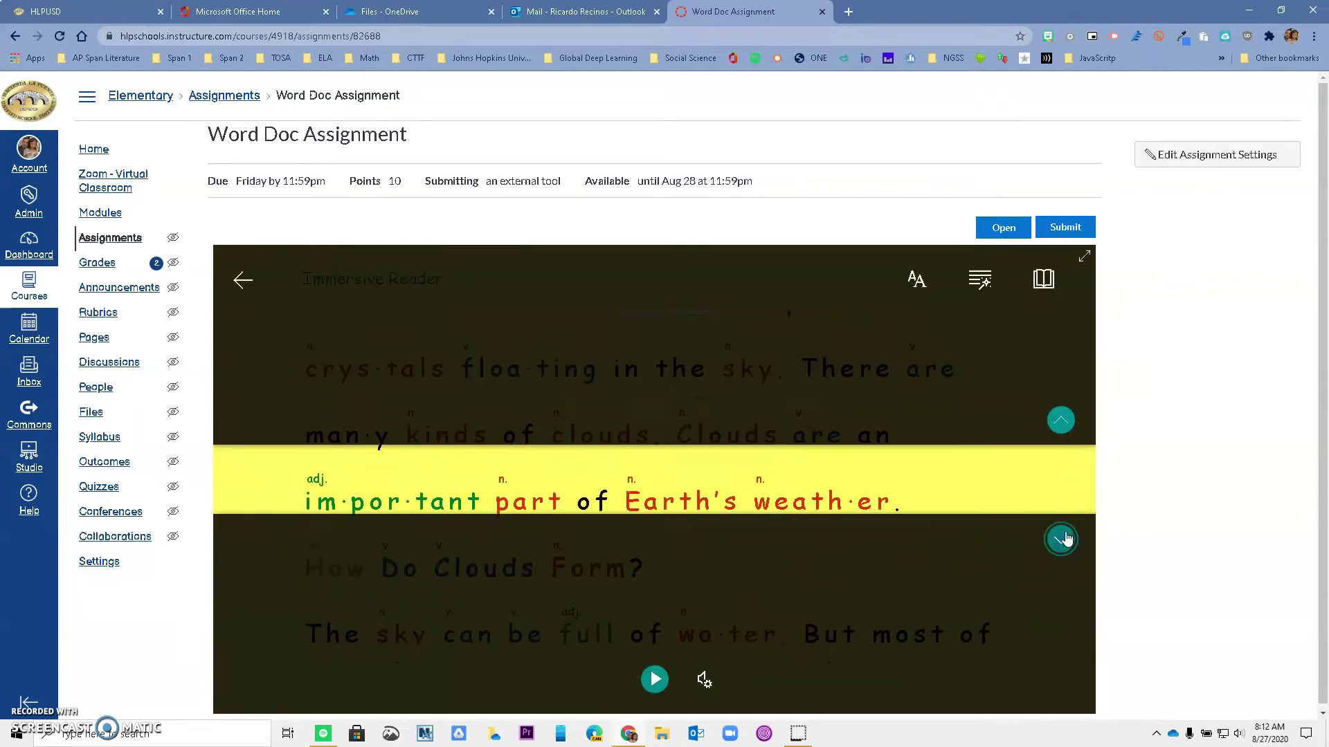
pyautogui.click(1061, 420)
pyautogui.click(1061, 420)
pyautogui.click(1044, 278)
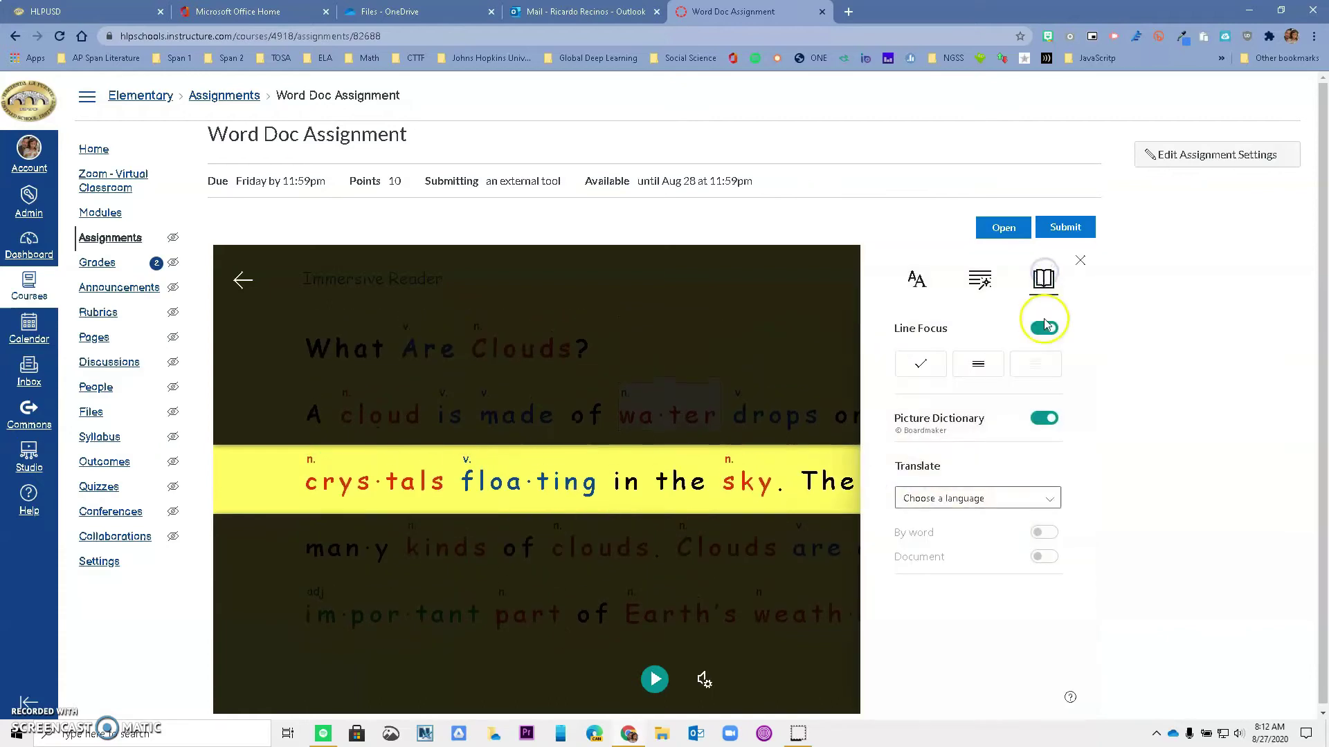
pyautogui.click(1046, 328)
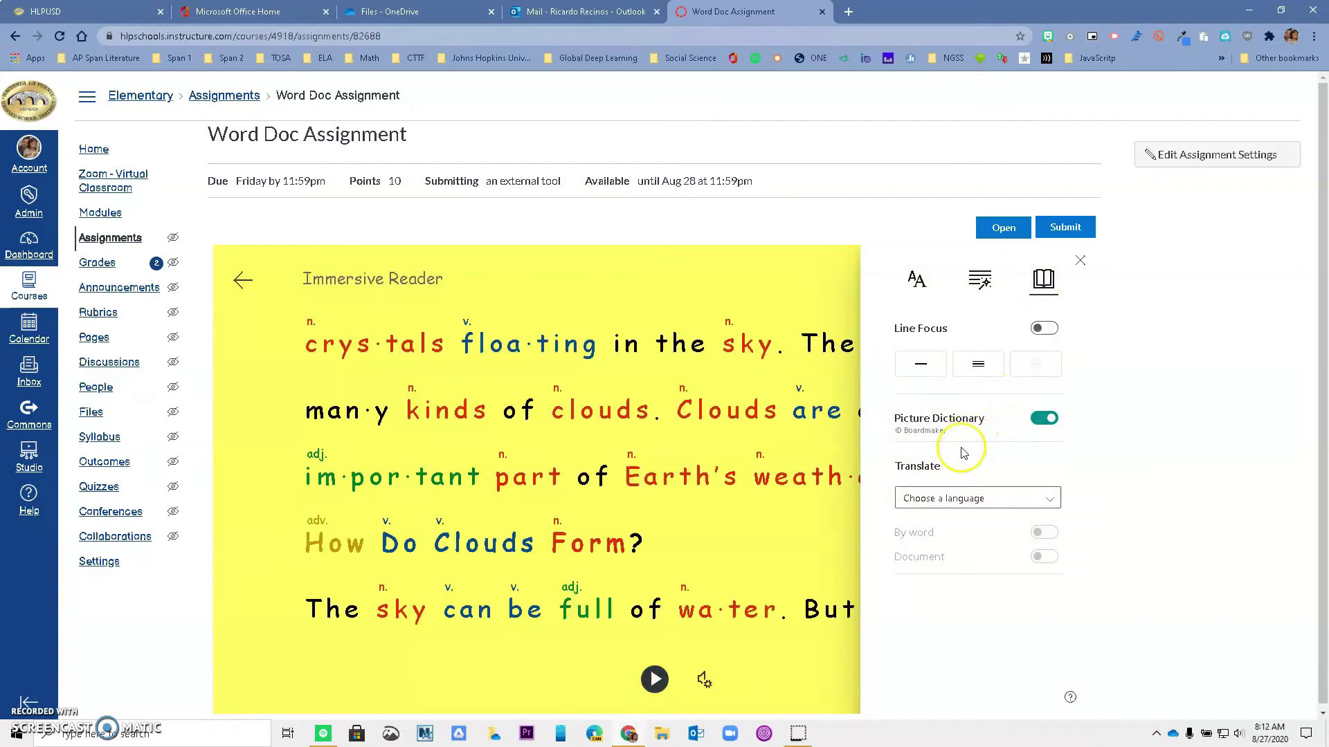
# - Translate the whole document into Spanish (Mexico)
pyautogui.click(1007, 498)
pyautogui.scroll(-10, 979, 547)
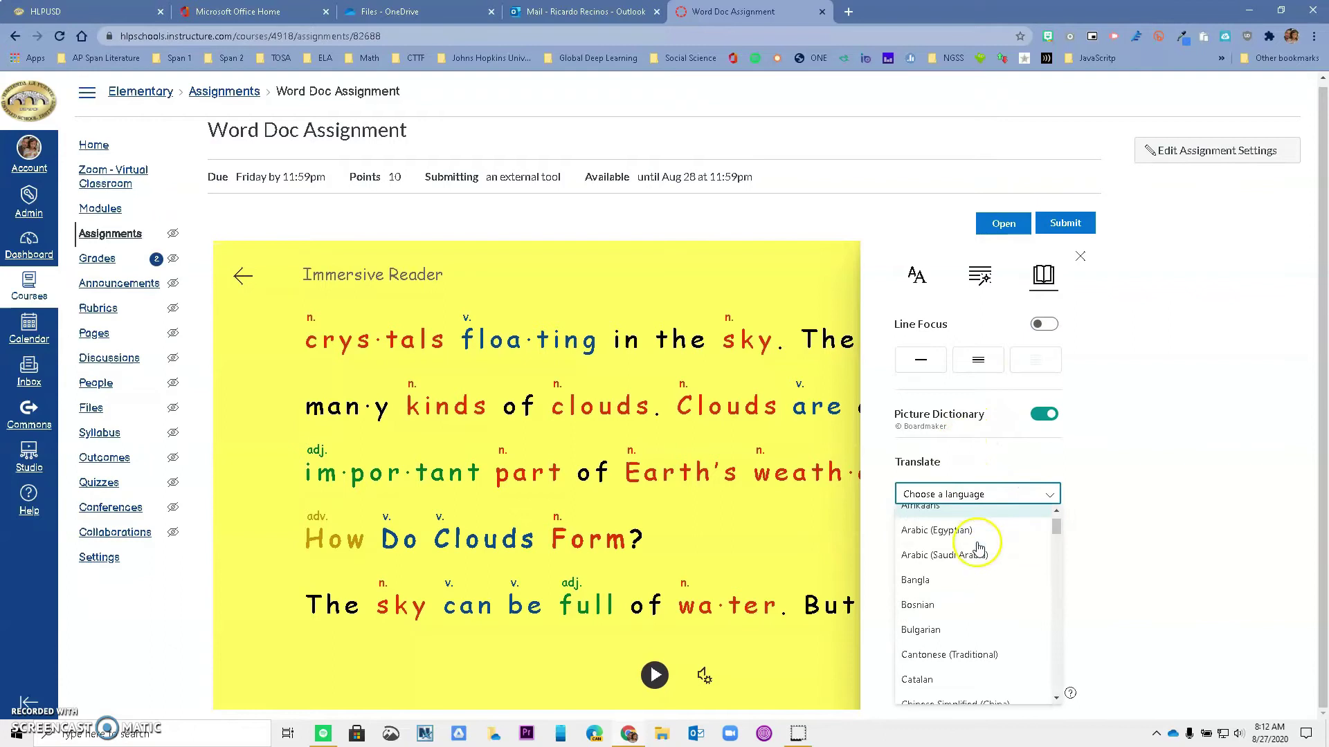
pyautogui.scroll(-10, 981, 580)
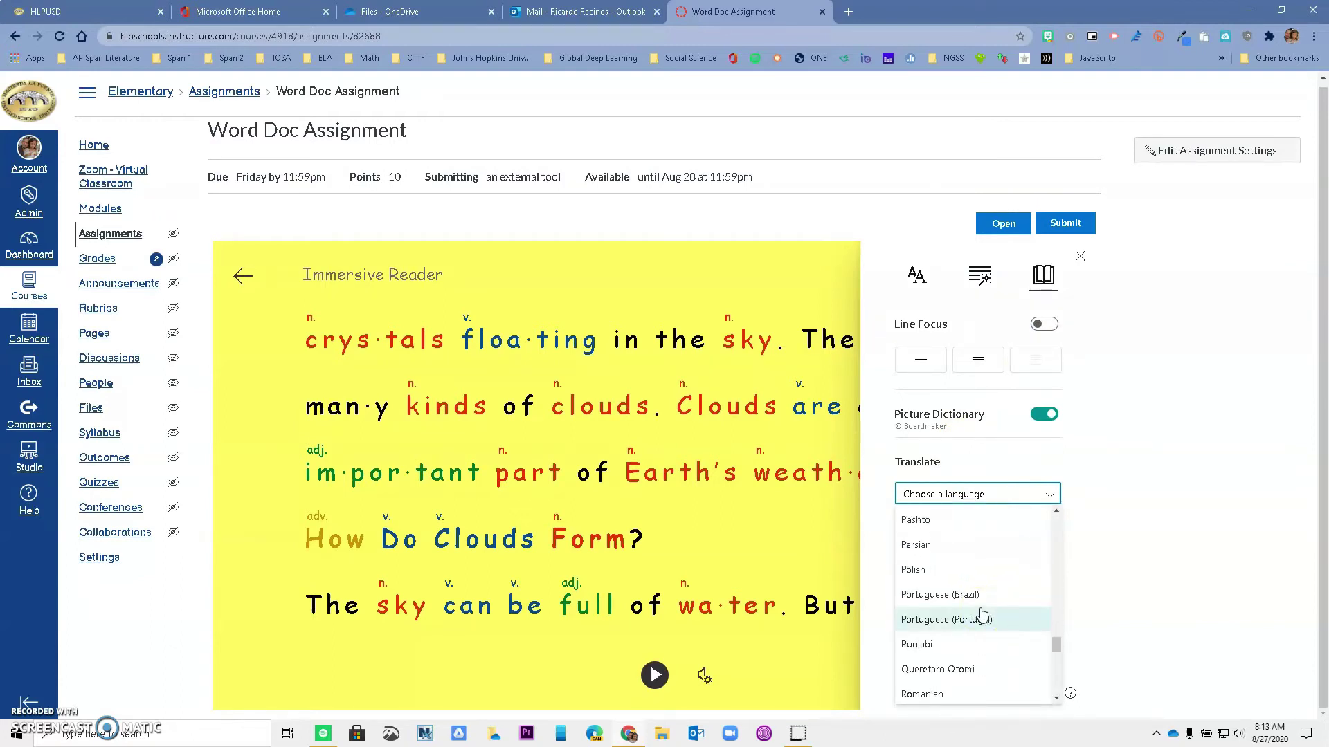
pyautogui.scroll(-1, 985, 615)
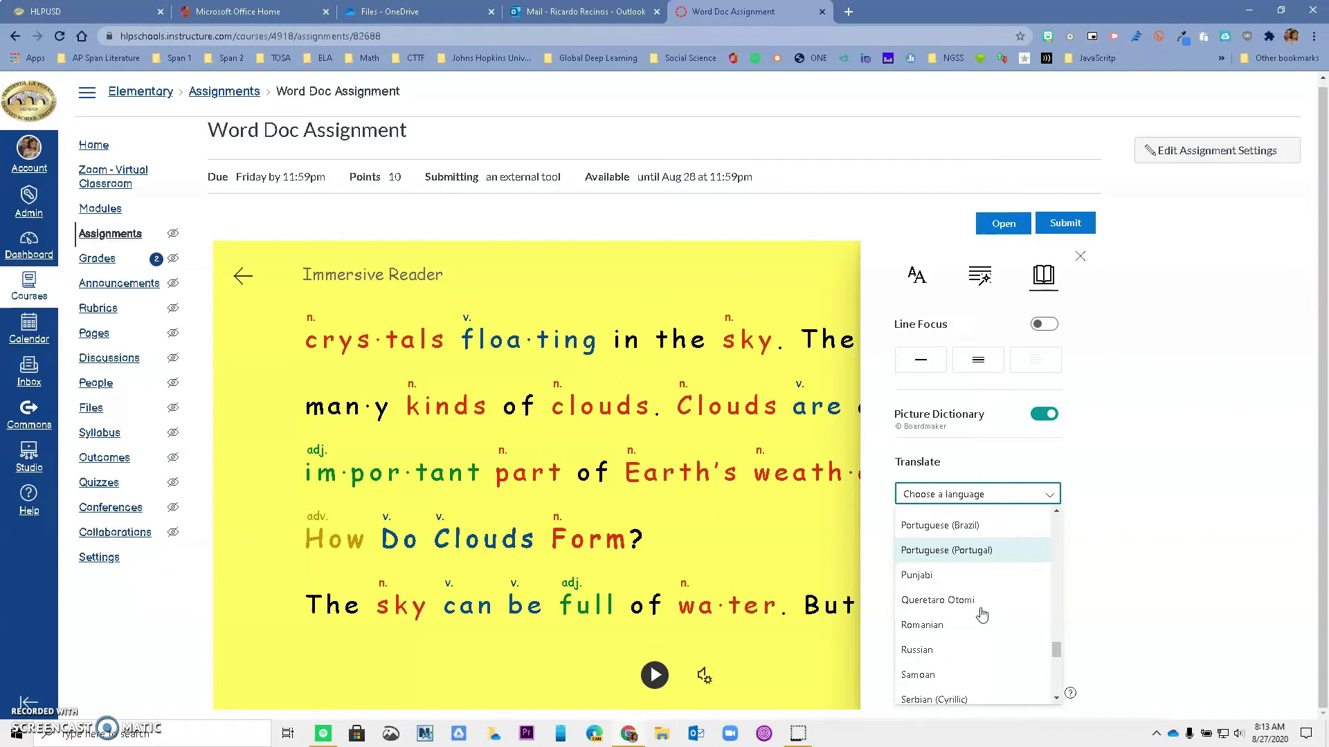
pyautogui.scroll(-3, 981, 614)
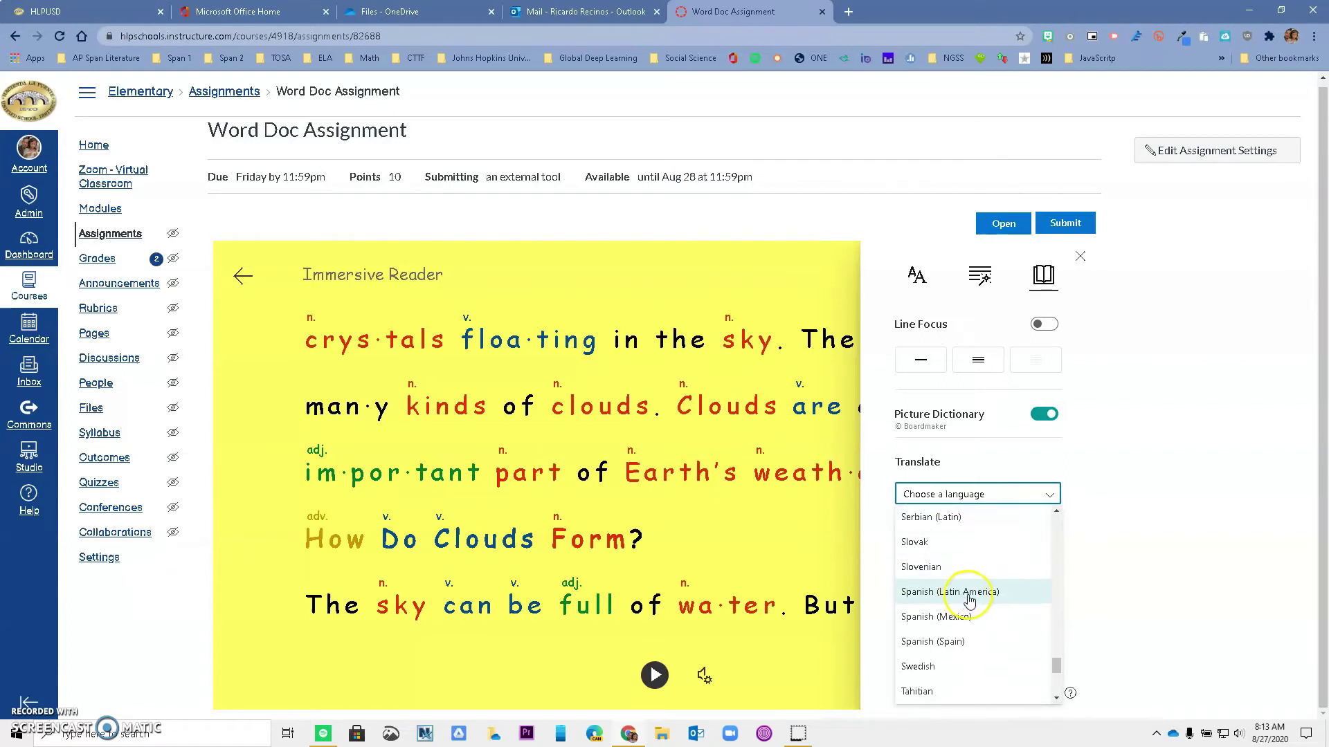
pyautogui.click(964, 616)
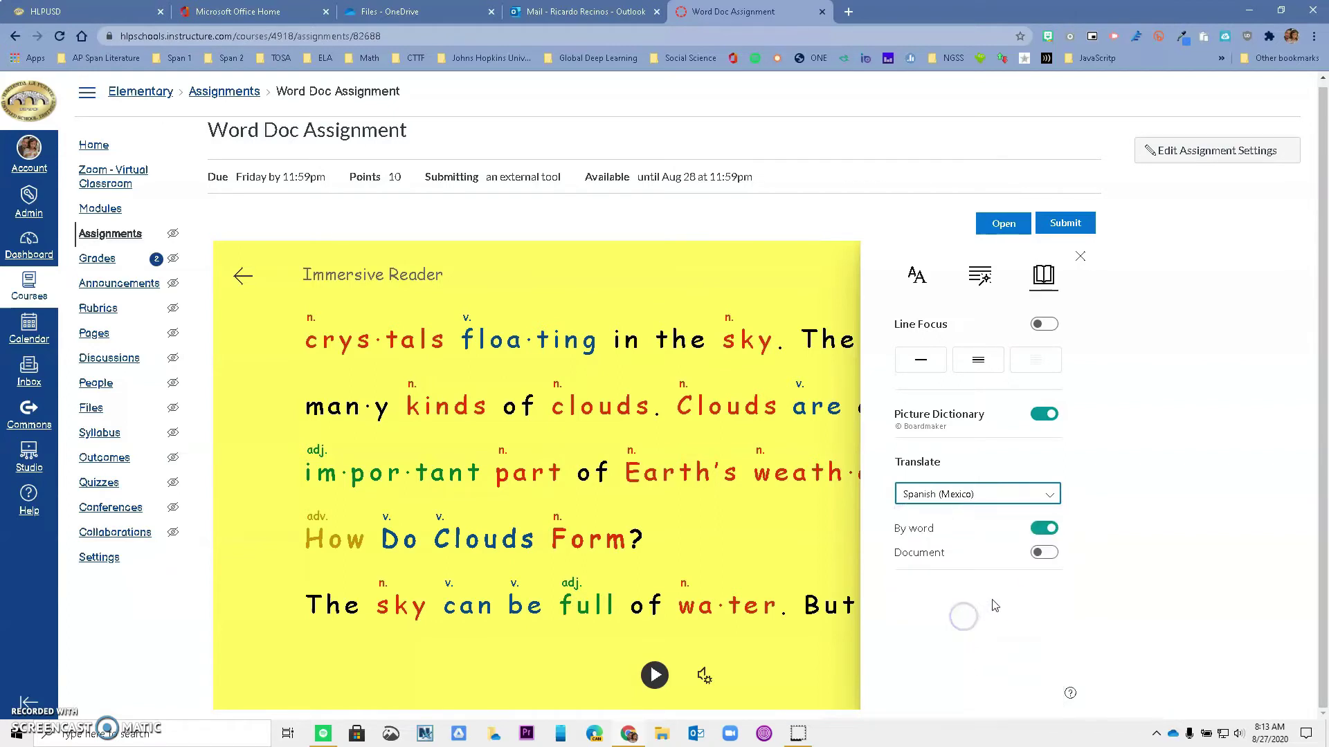
pyautogui.click(1043, 552)
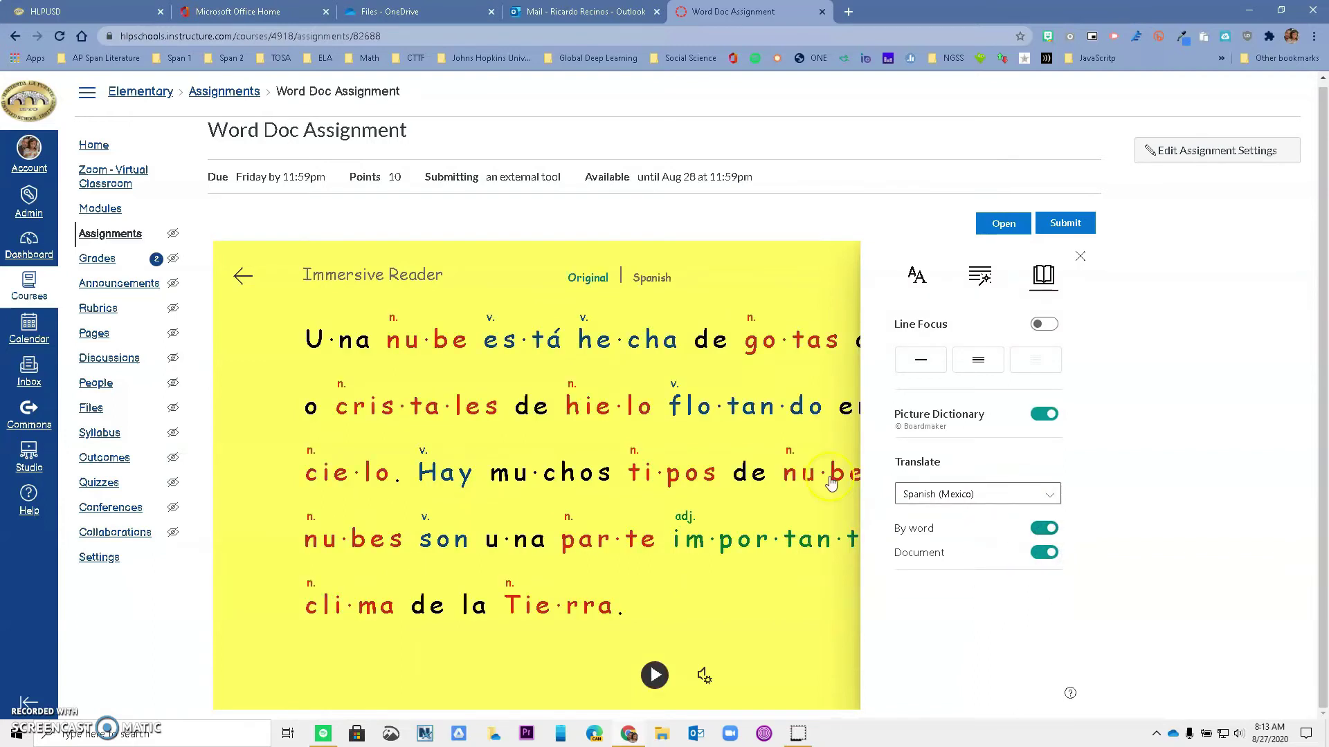
# - Compare English and Spanish, read the Spanish aloud, view 'nube' pictures, then exit Immersive Reader
pyautogui.click(589, 283)
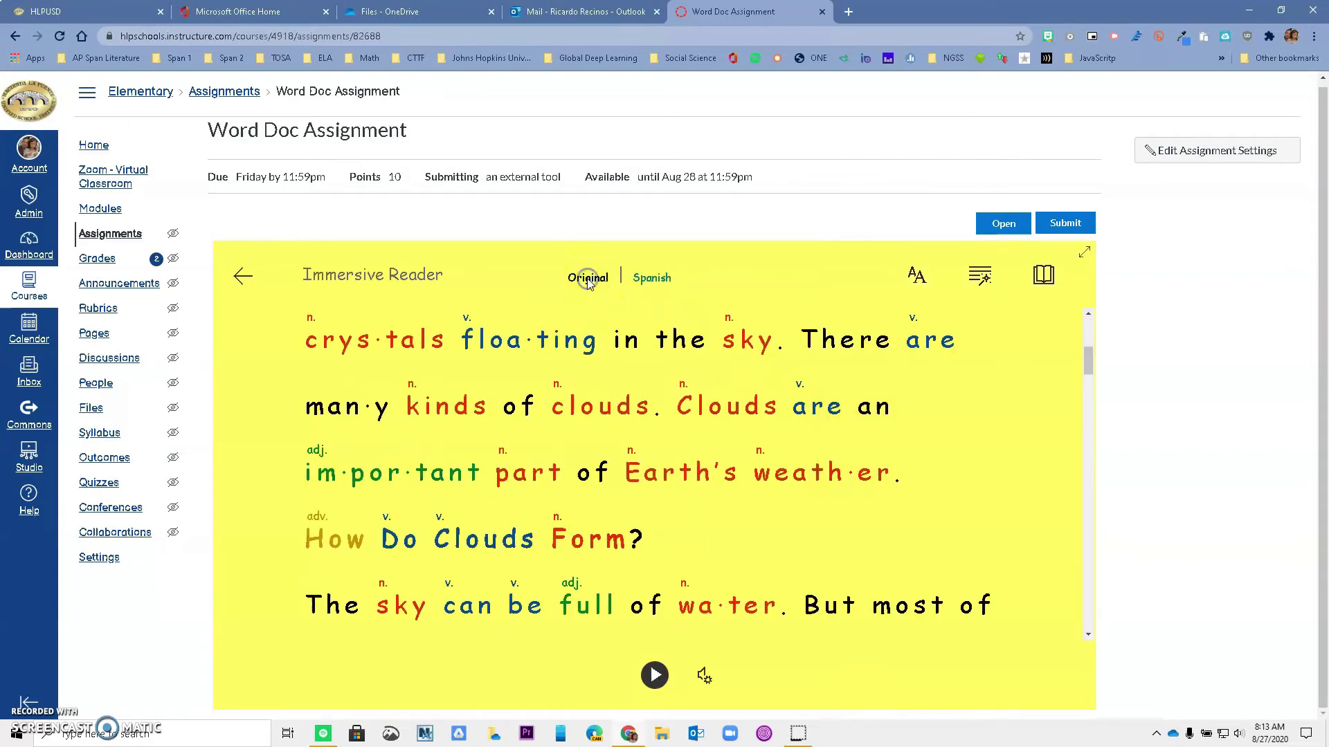
pyautogui.click(643, 279)
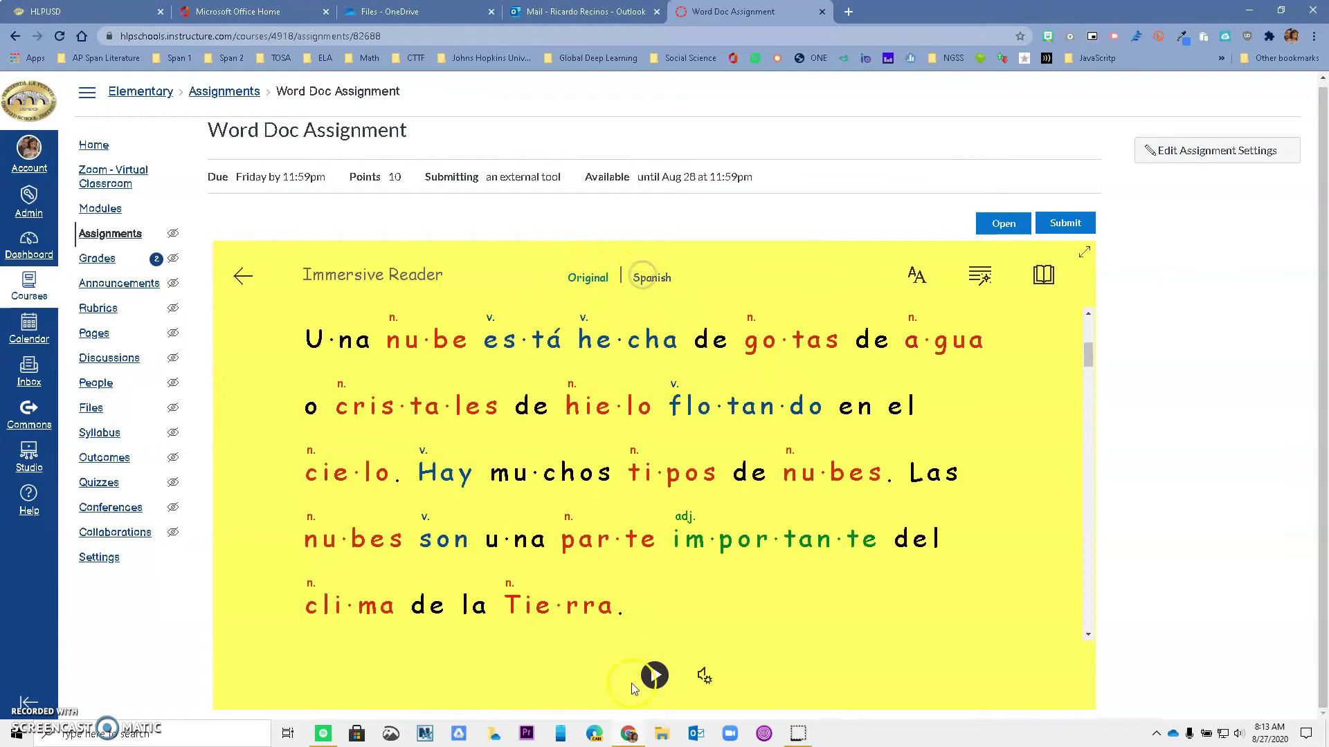
pyautogui.click(656, 678)
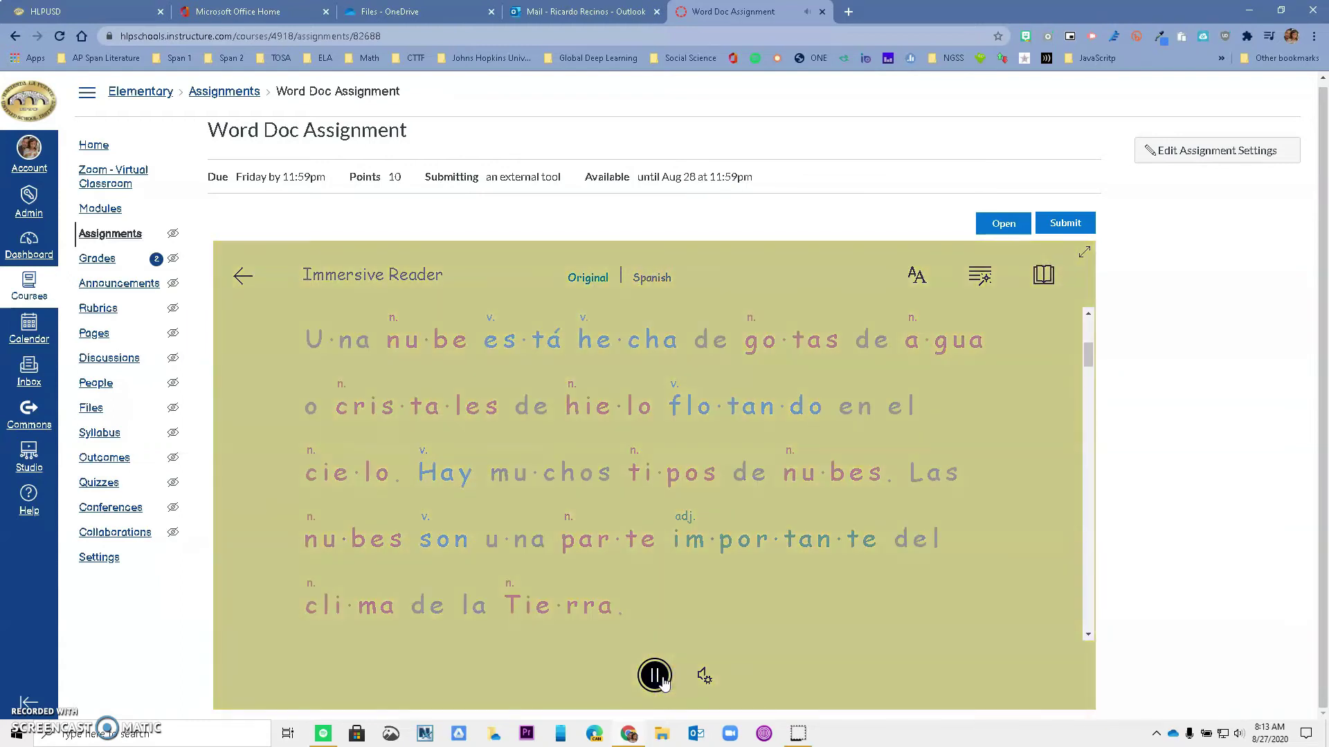
pyautogui.click(661, 678)
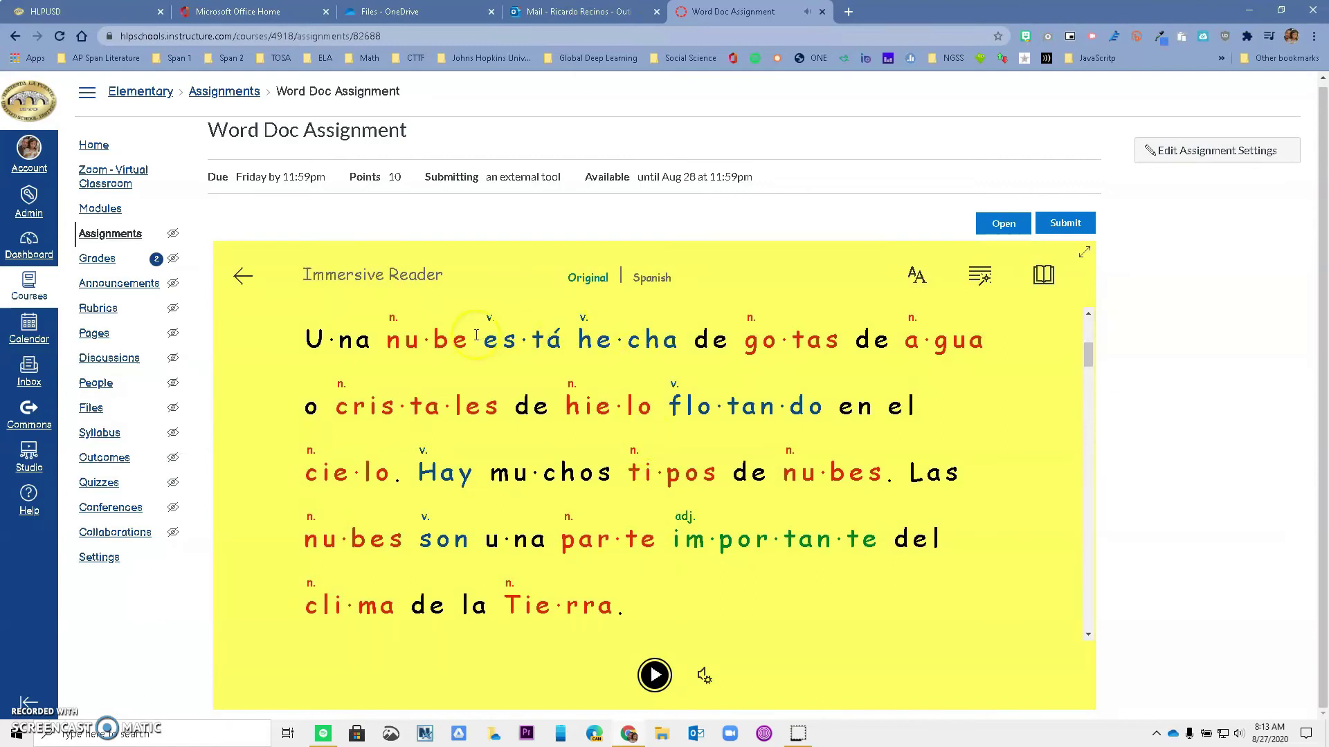
pyautogui.click(447, 345)
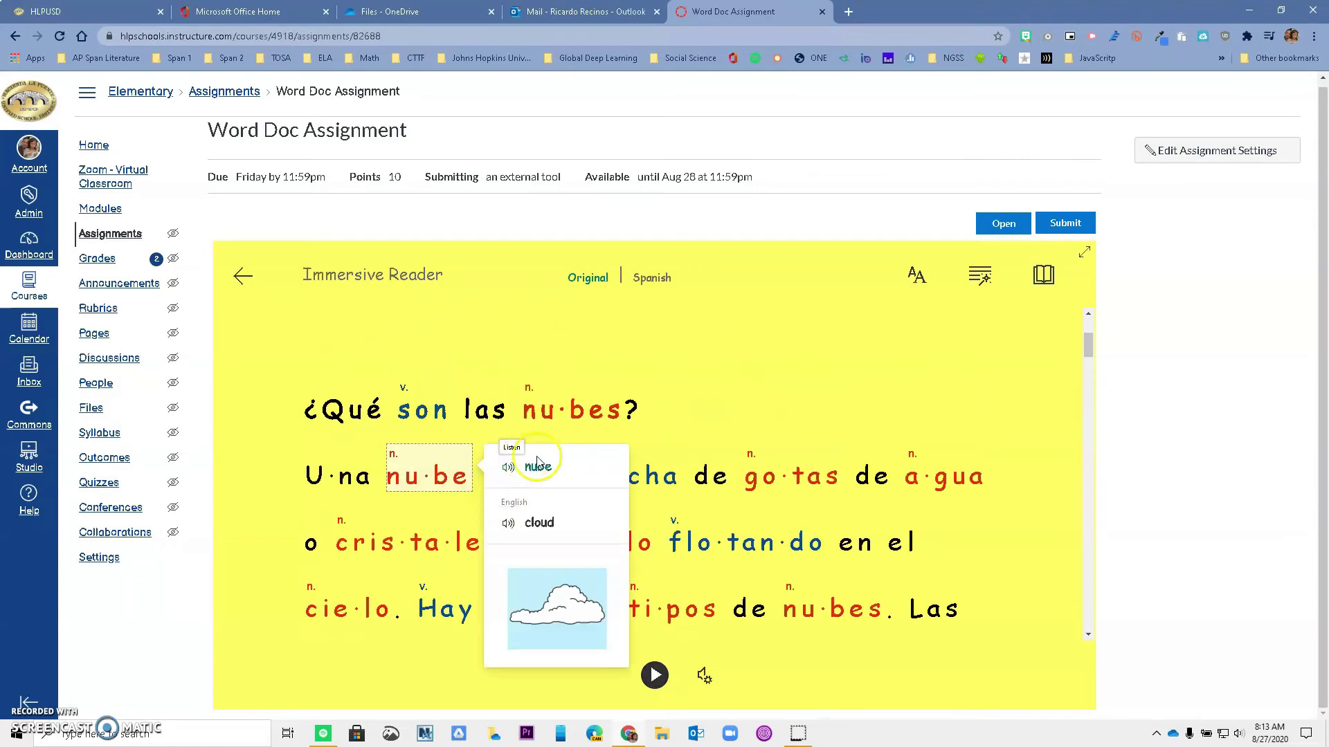
pyautogui.click(244, 279)
# - Scroll down the embedded story to the Questions section and back to the top
pyautogui.scroll(-3, 670, 477)
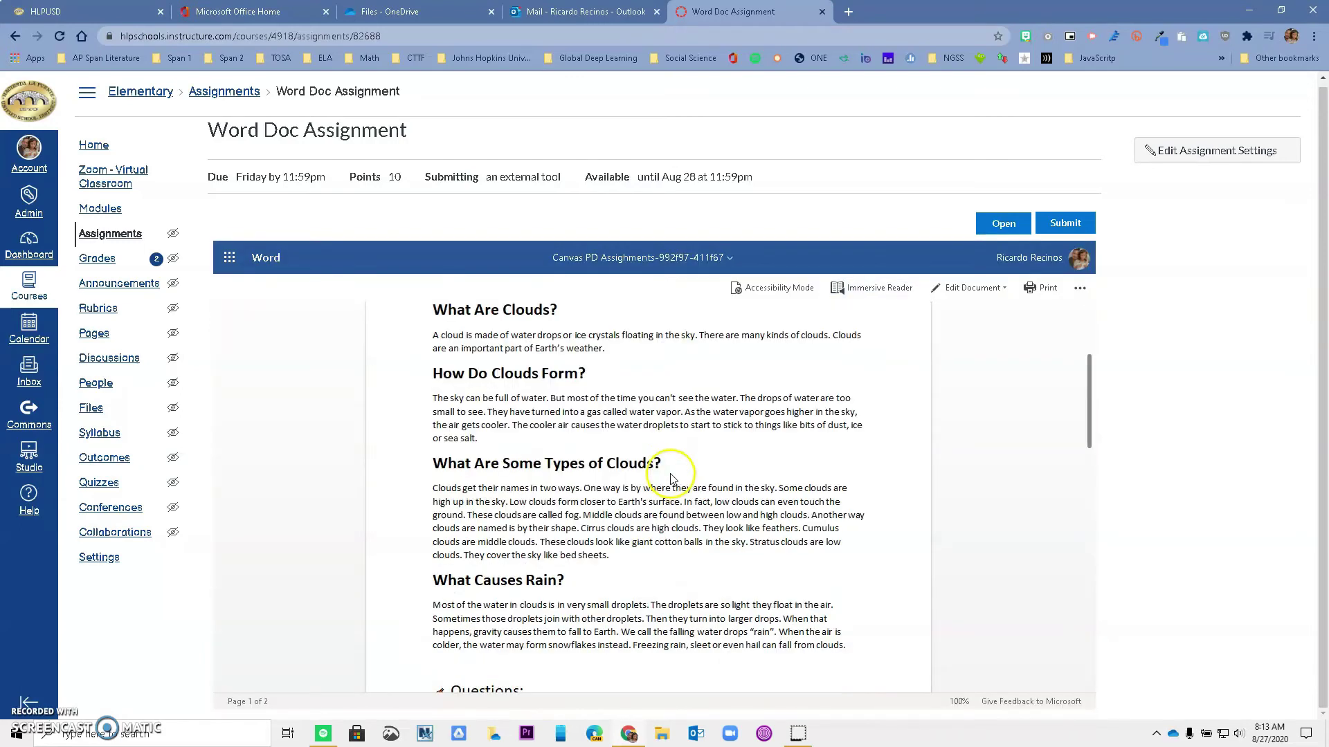
pyautogui.scroll(-4, 670, 478)
pyautogui.scroll(-2, 670, 485)
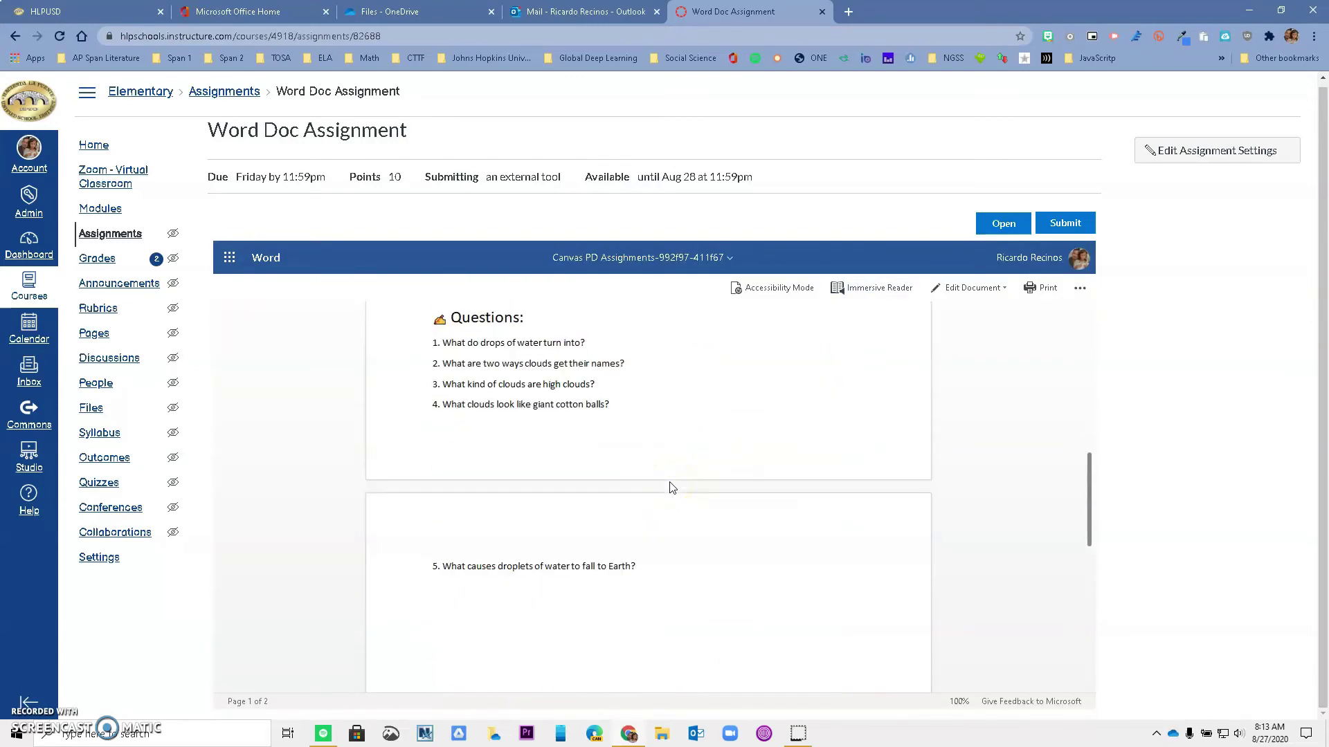
pyautogui.scroll(10, 670, 488)
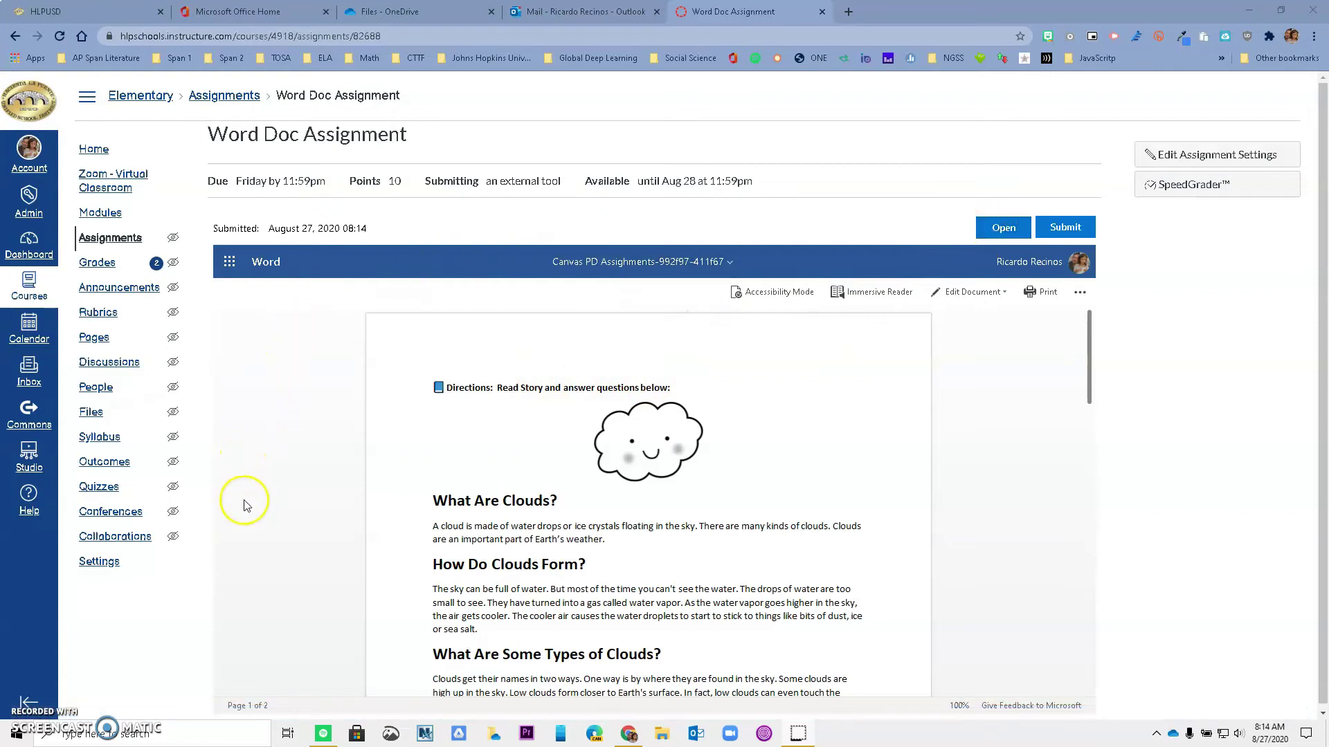
# - Preview the Canvas PD Assignments document in its own tab, close it, then show the Edit Document options
pyautogui.click(1001, 233)
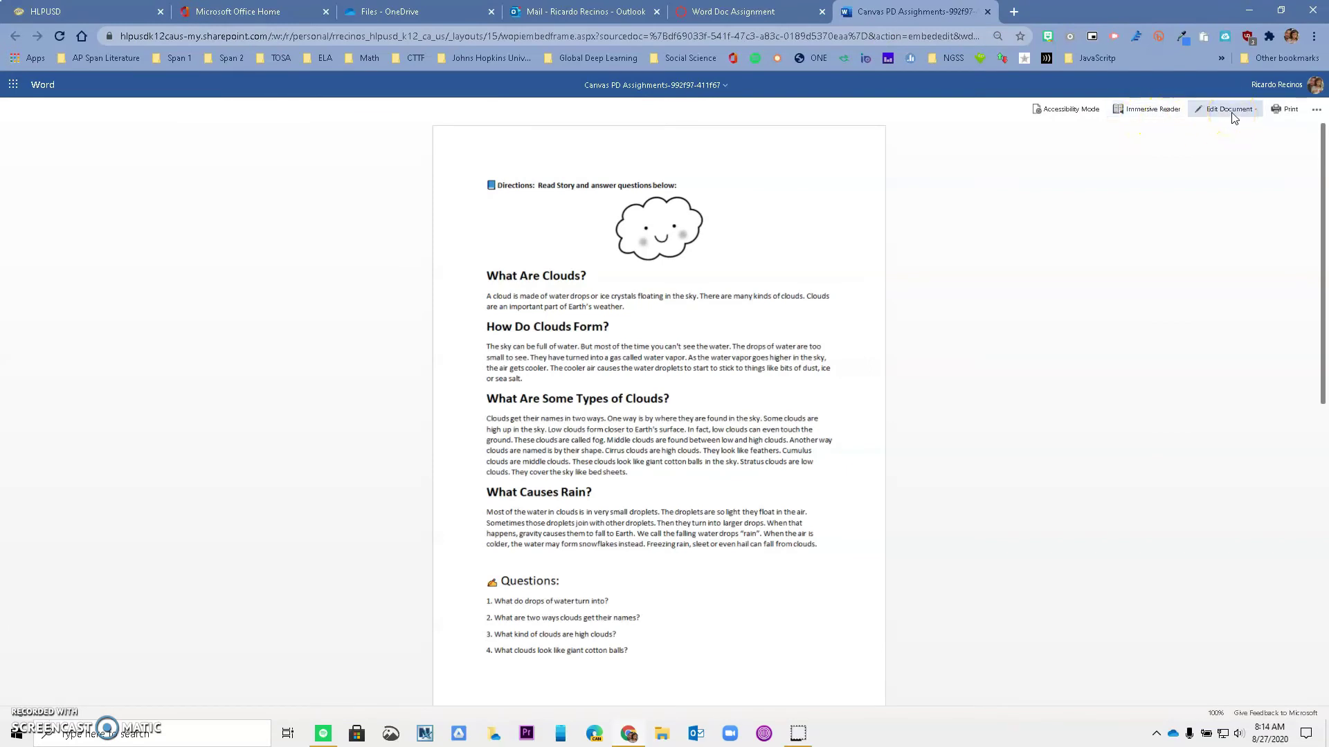
pyautogui.click(989, 12)
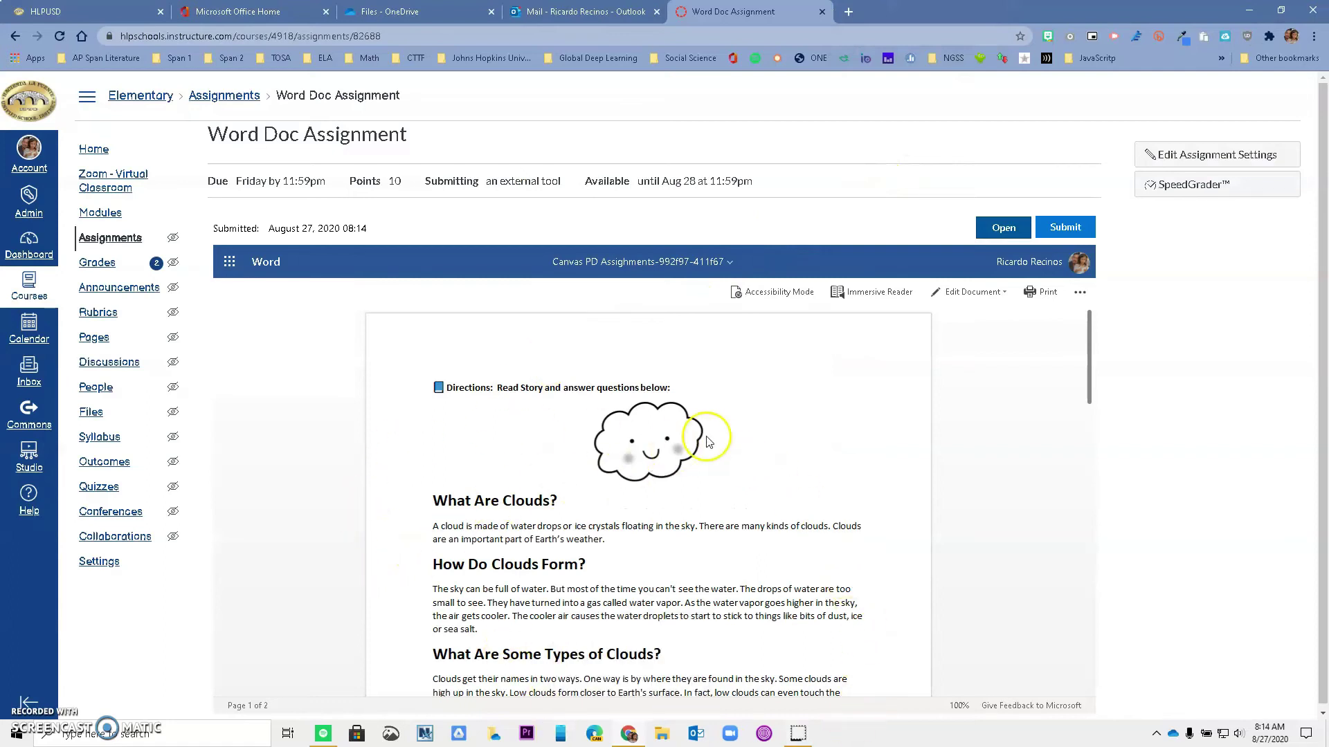
pyautogui.click(1004, 294)
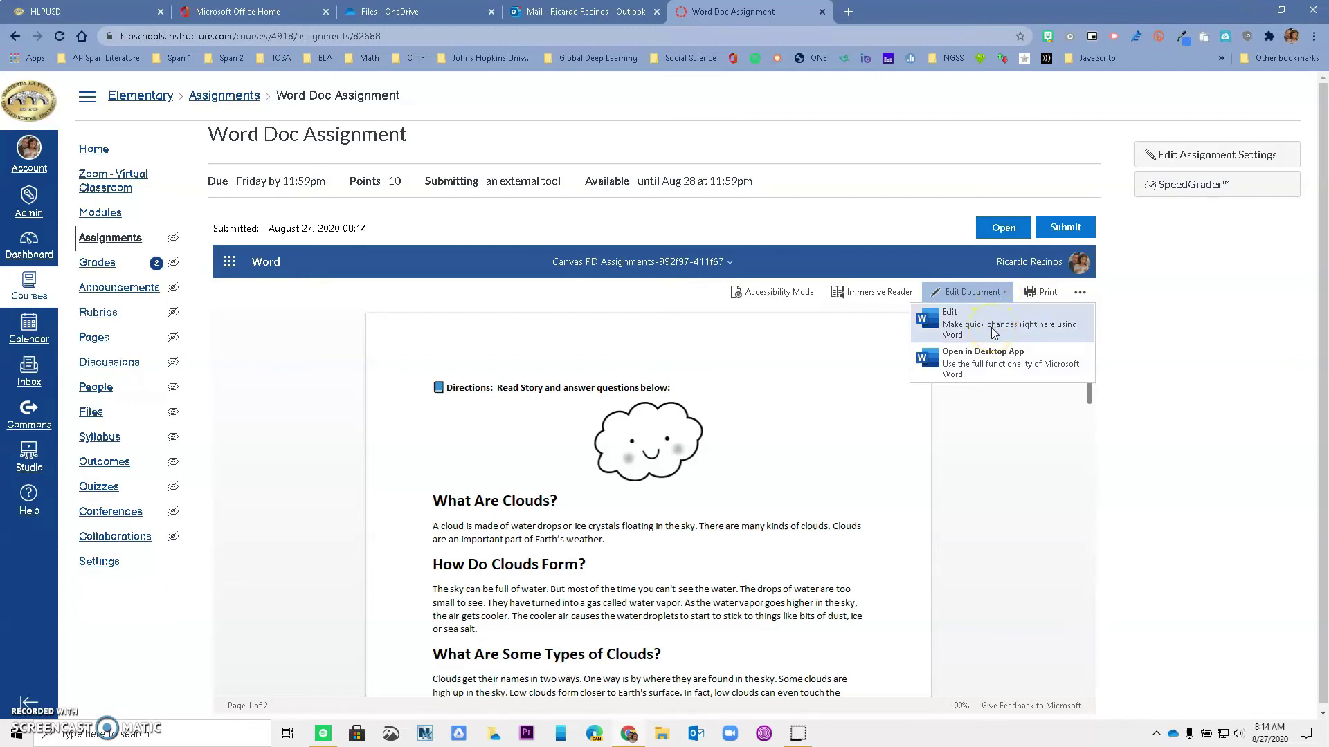
pyautogui.click(991, 359)
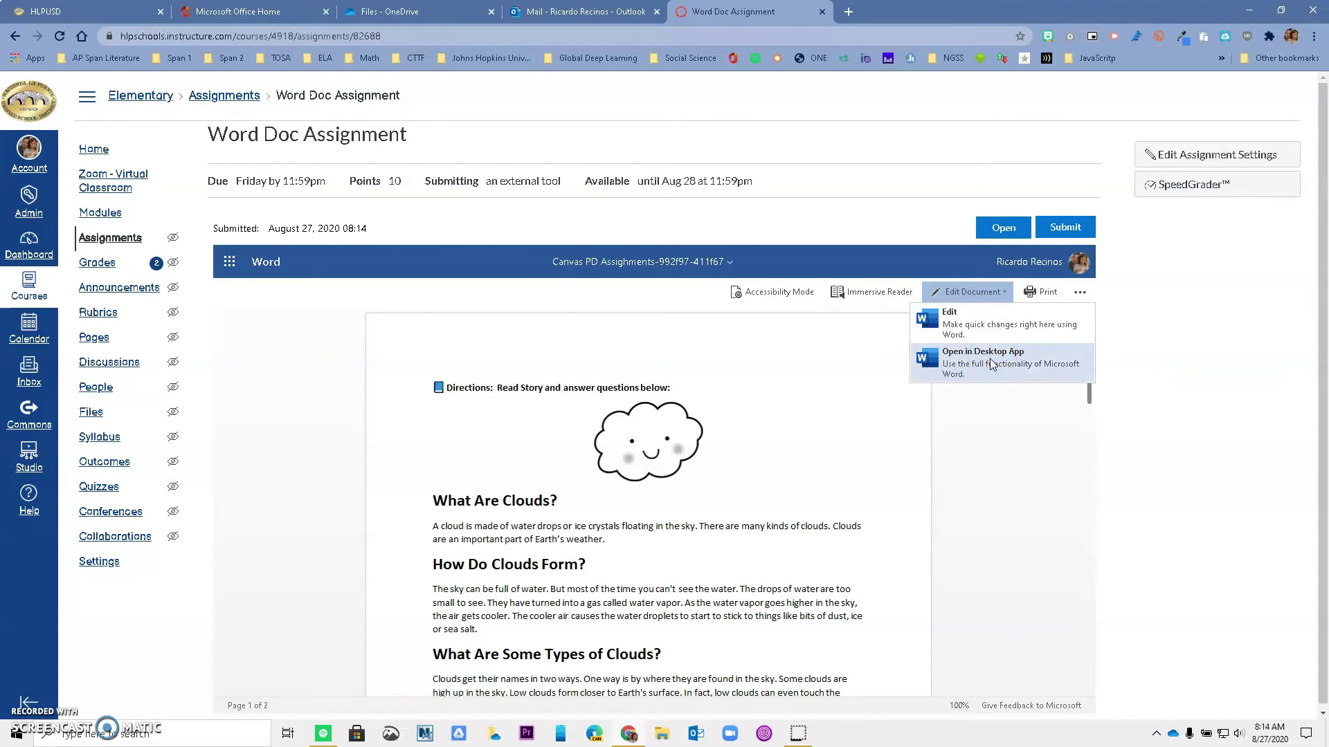
pyautogui.click(986, 347)
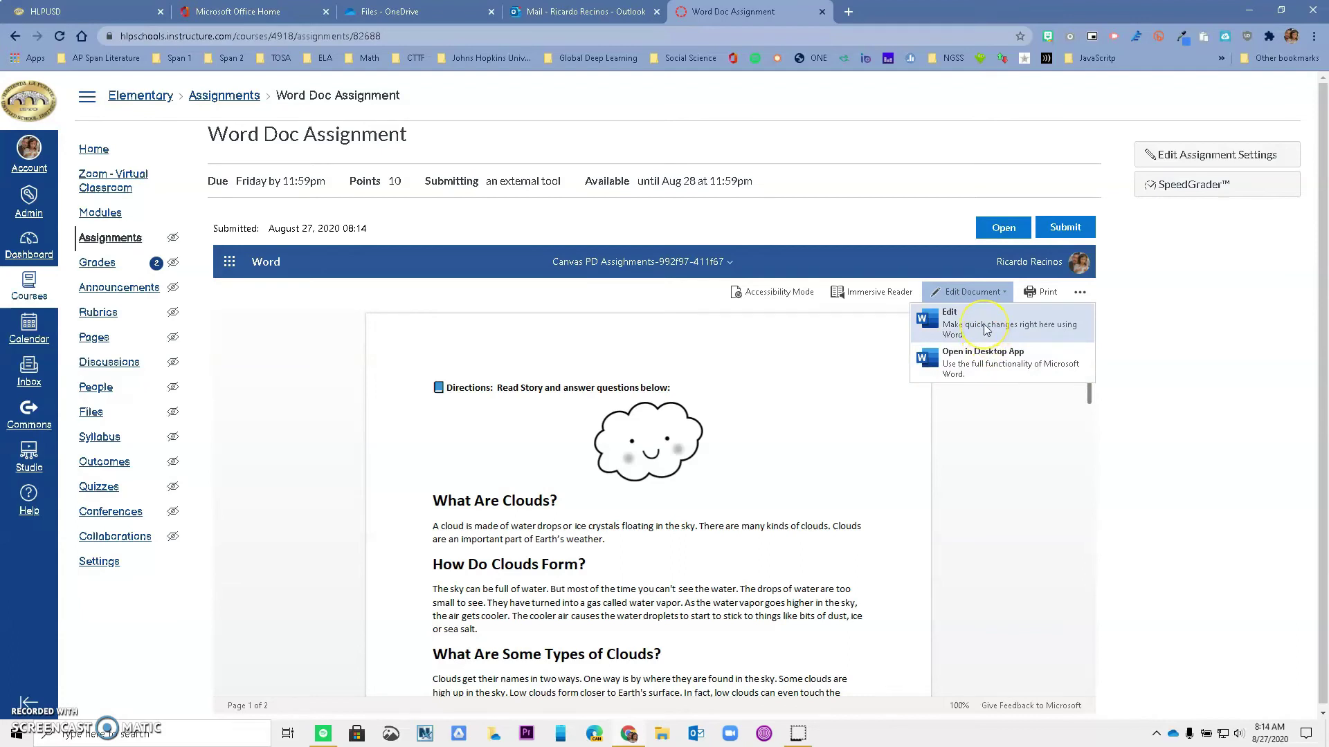
# - Edit the embedded Word document in place and switch to its View options
pyautogui.click(986, 326)
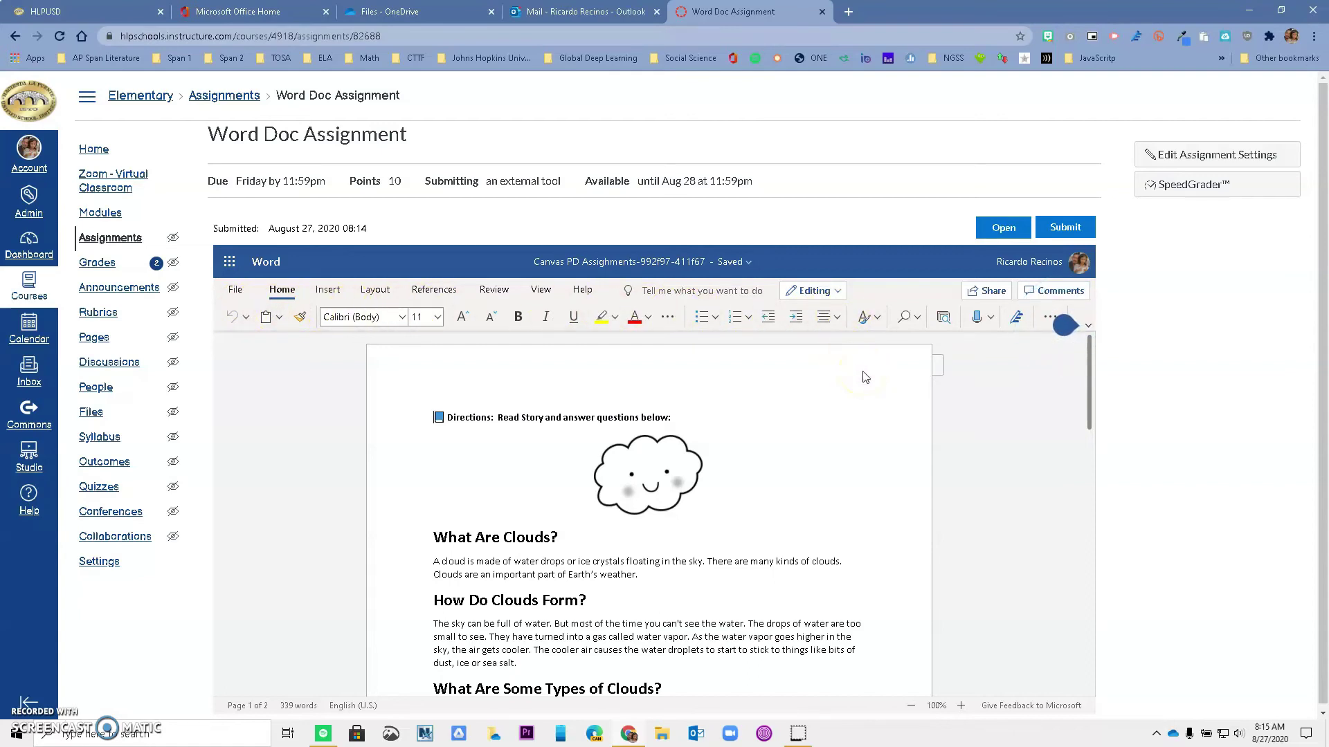
pyautogui.scroll(-5, 852, 379)
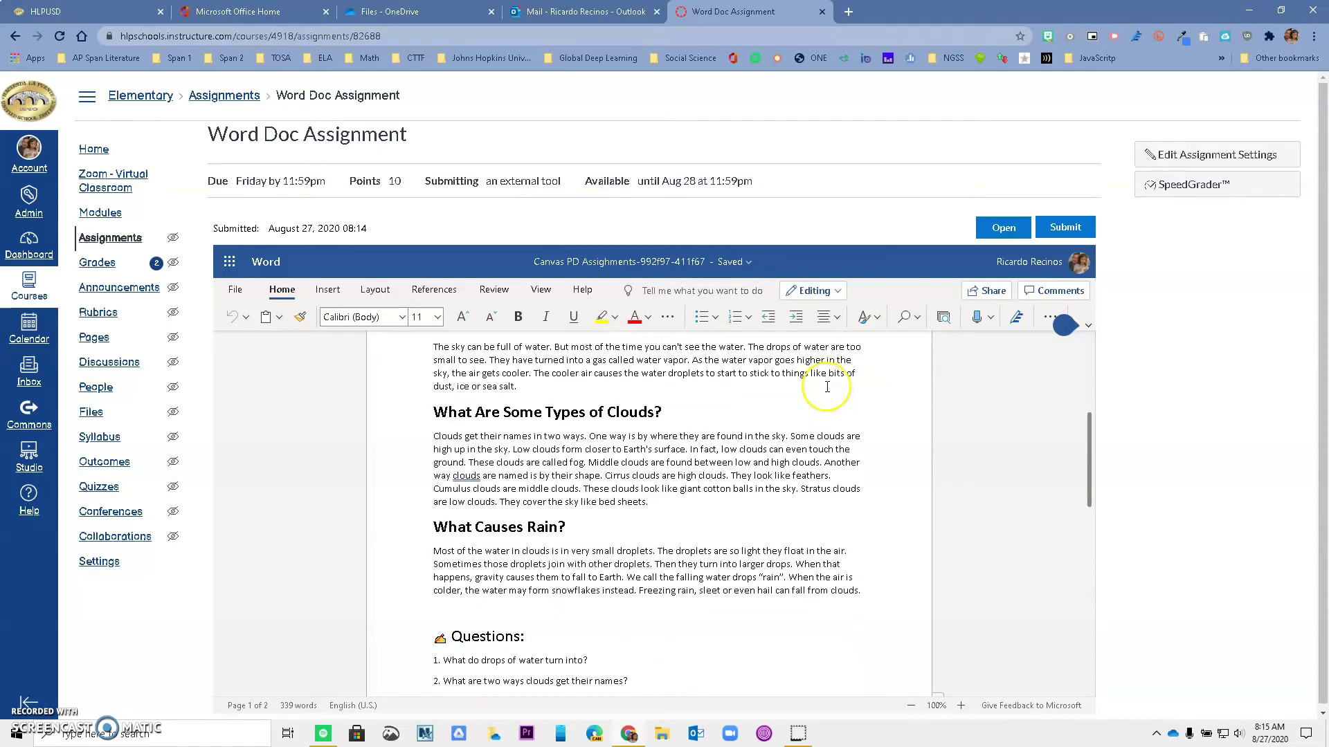
pyautogui.scroll(-2, 827, 386)
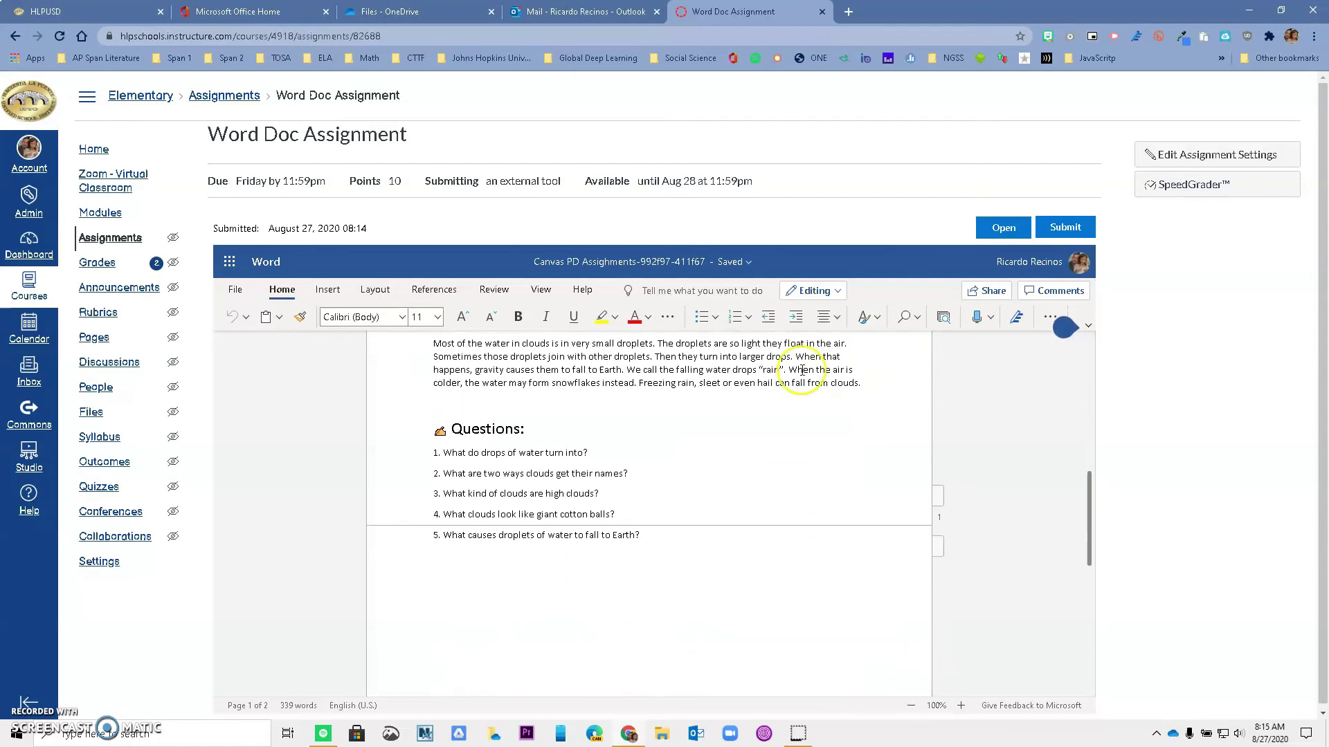
pyautogui.click(539, 292)
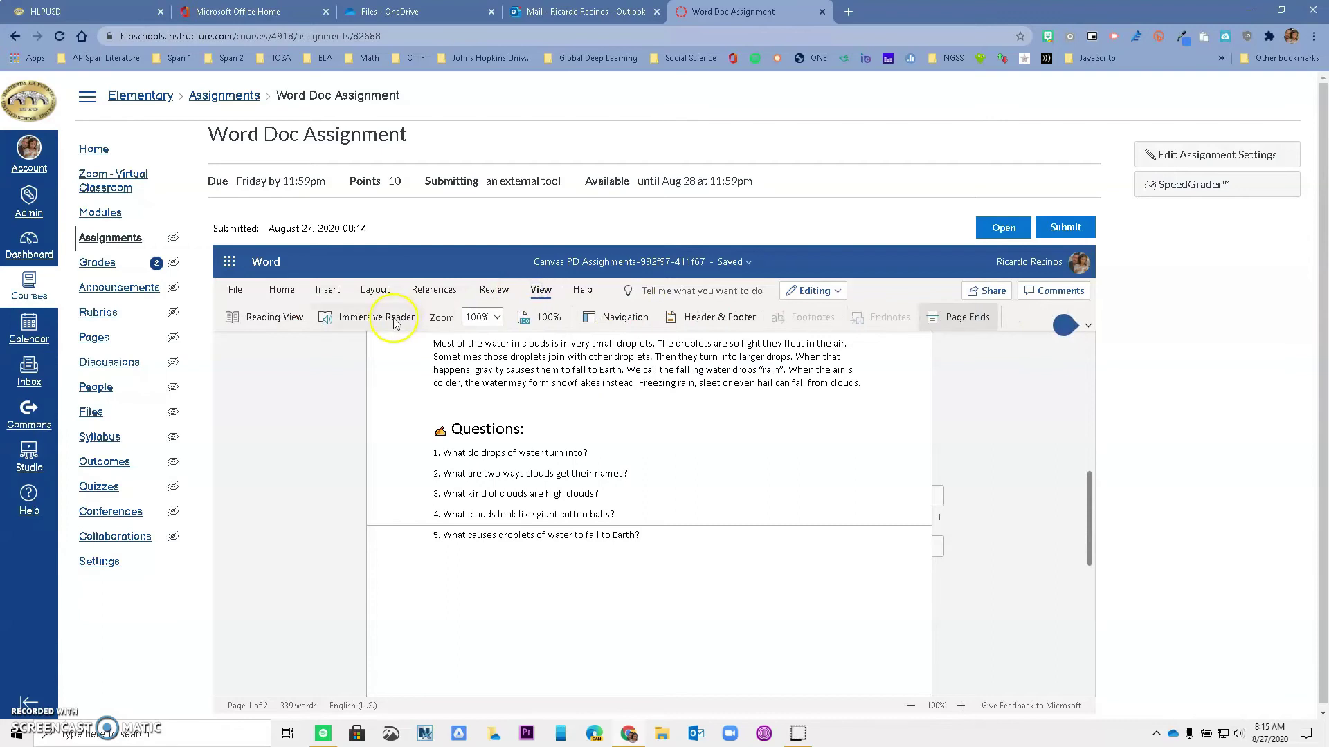
# - Answer question 1 with 'clouds' and add placeholder text after questions 2 and 3
pyautogui.click(603, 452)
pyautogui.write('clouds')
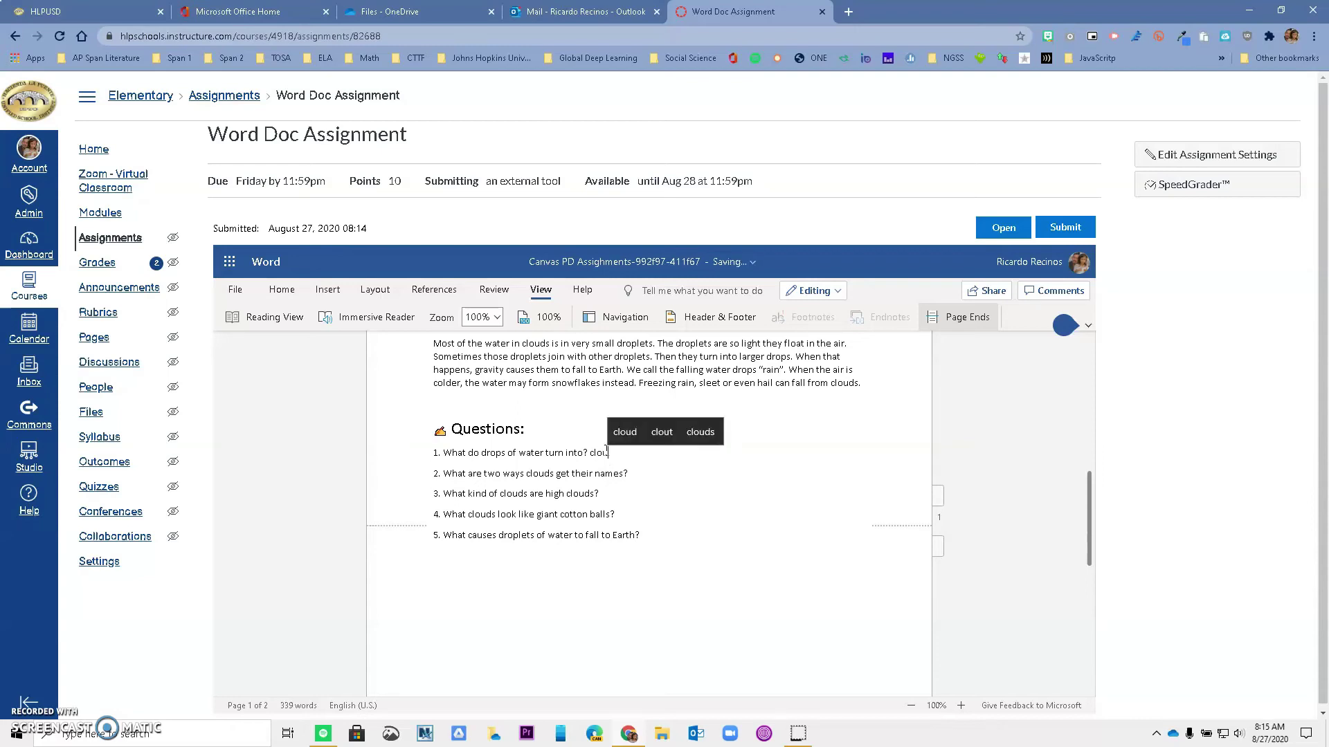
pyautogui.click(636, 474)
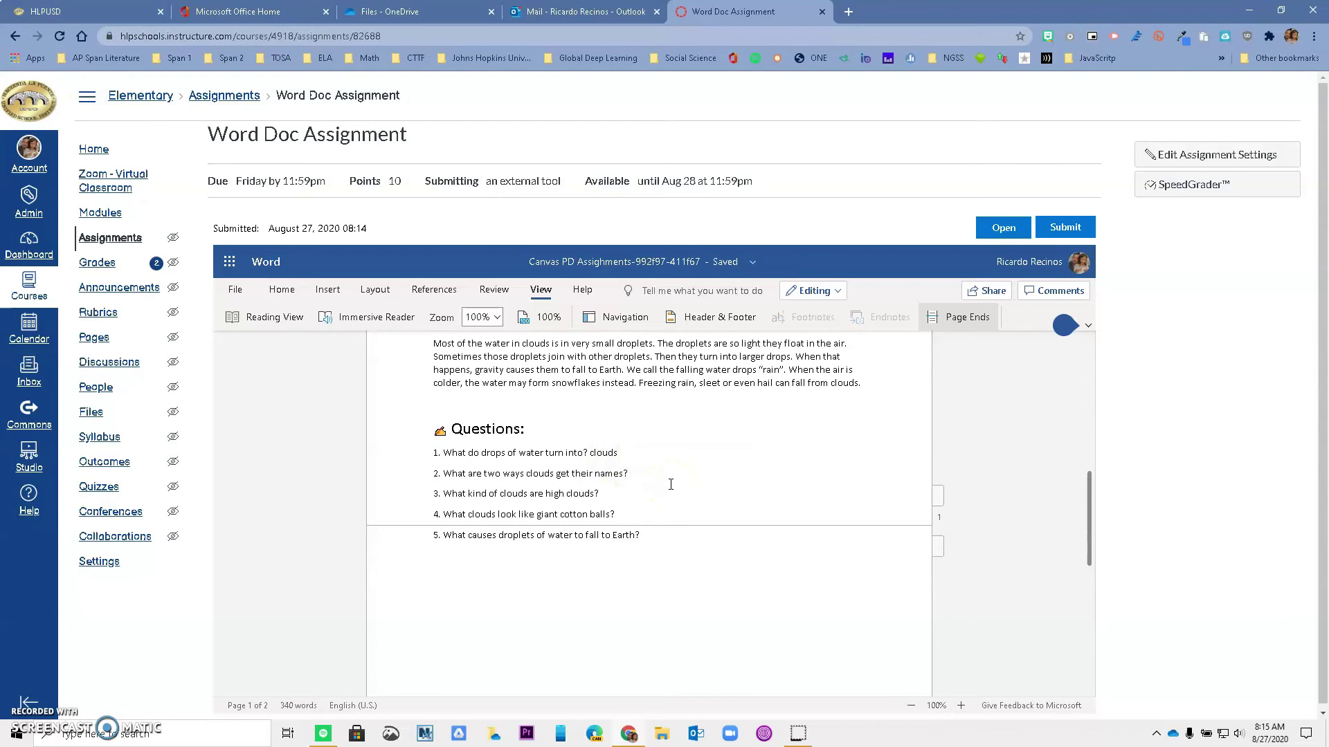
pyautogui.write('jdkfjadl')
pyautogui.click(627, 496)
pyautogui.write('fkjldjt')
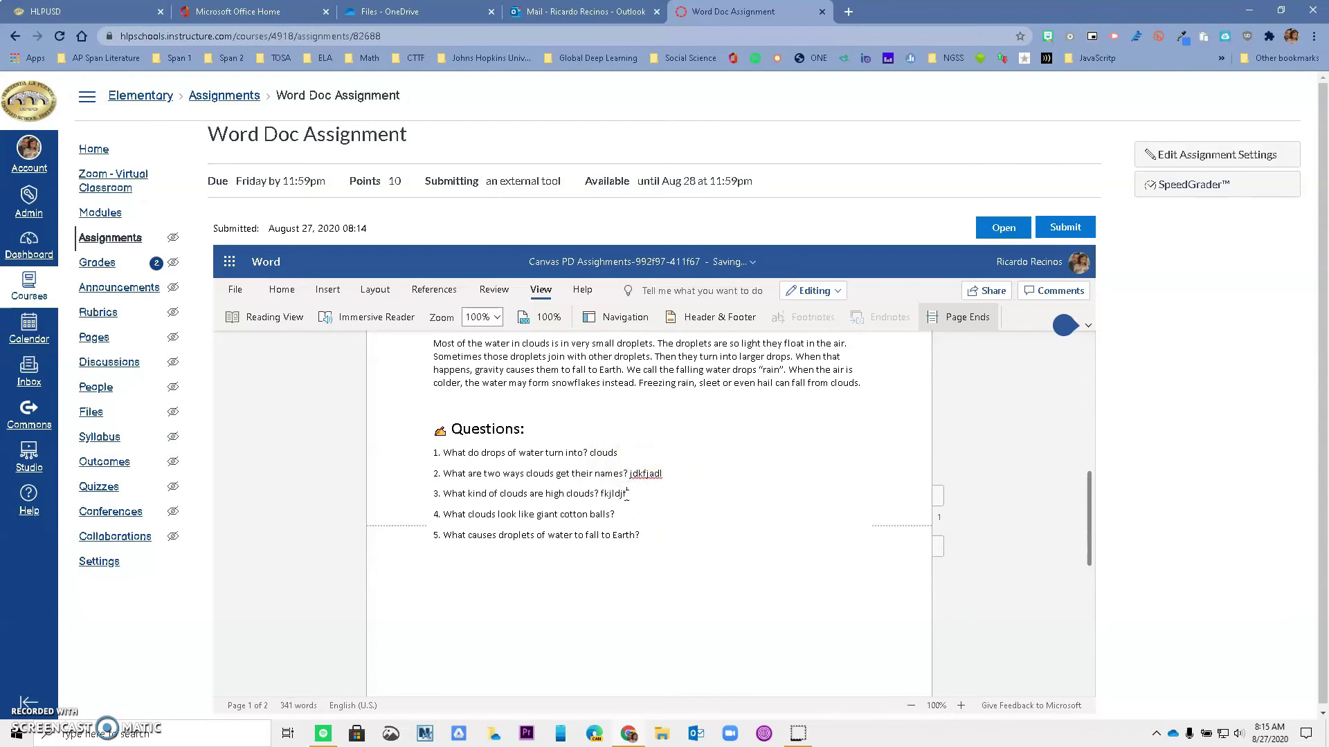
pyautogui.click(629, 526)
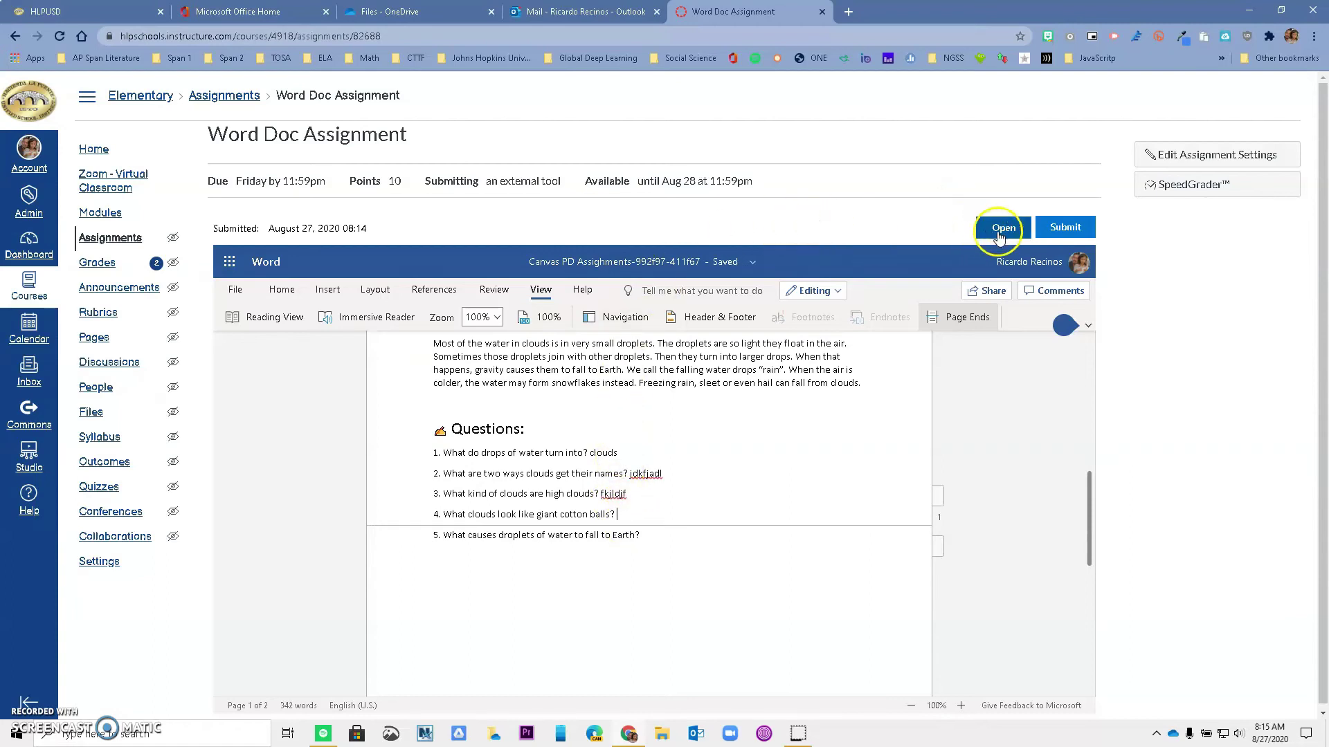
# - Submit the answered document, finish, resubmit it, and go to the course Gradebook
pyautogui.click(1065, 229)
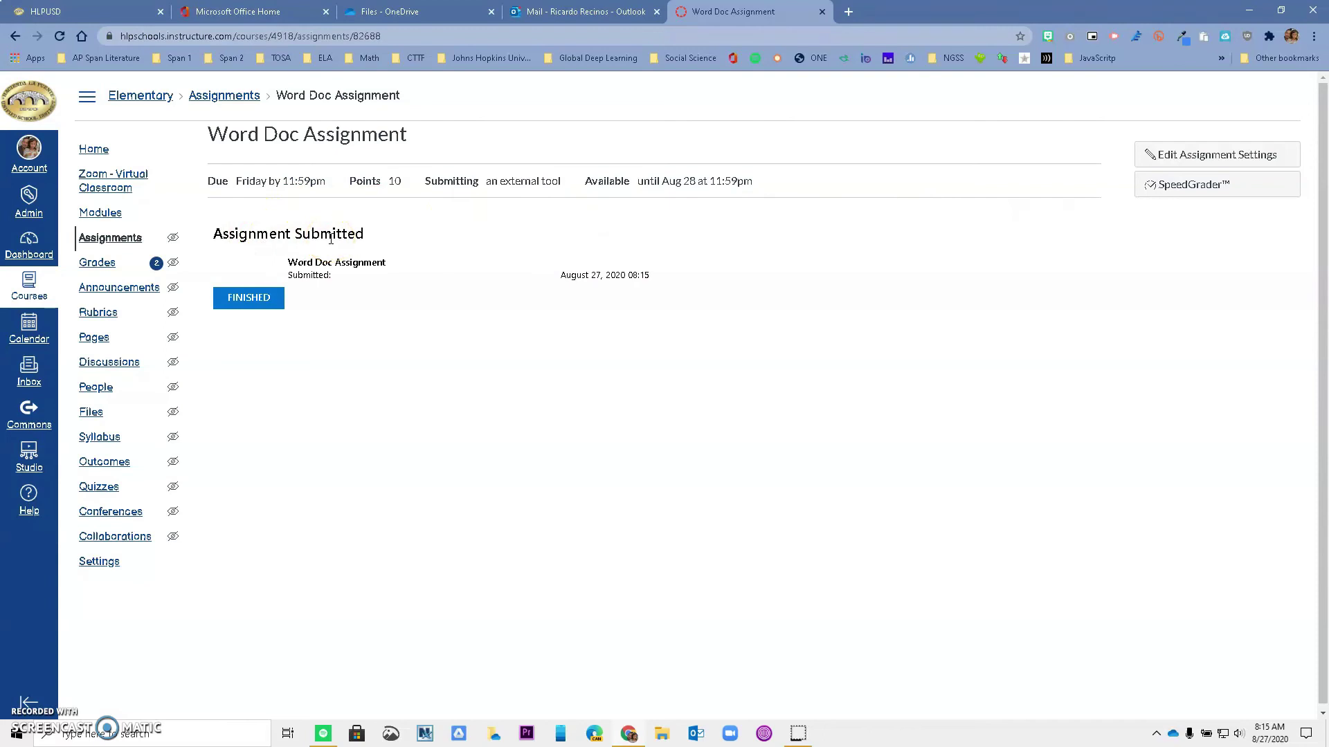
pyautogui.click(263, 301)
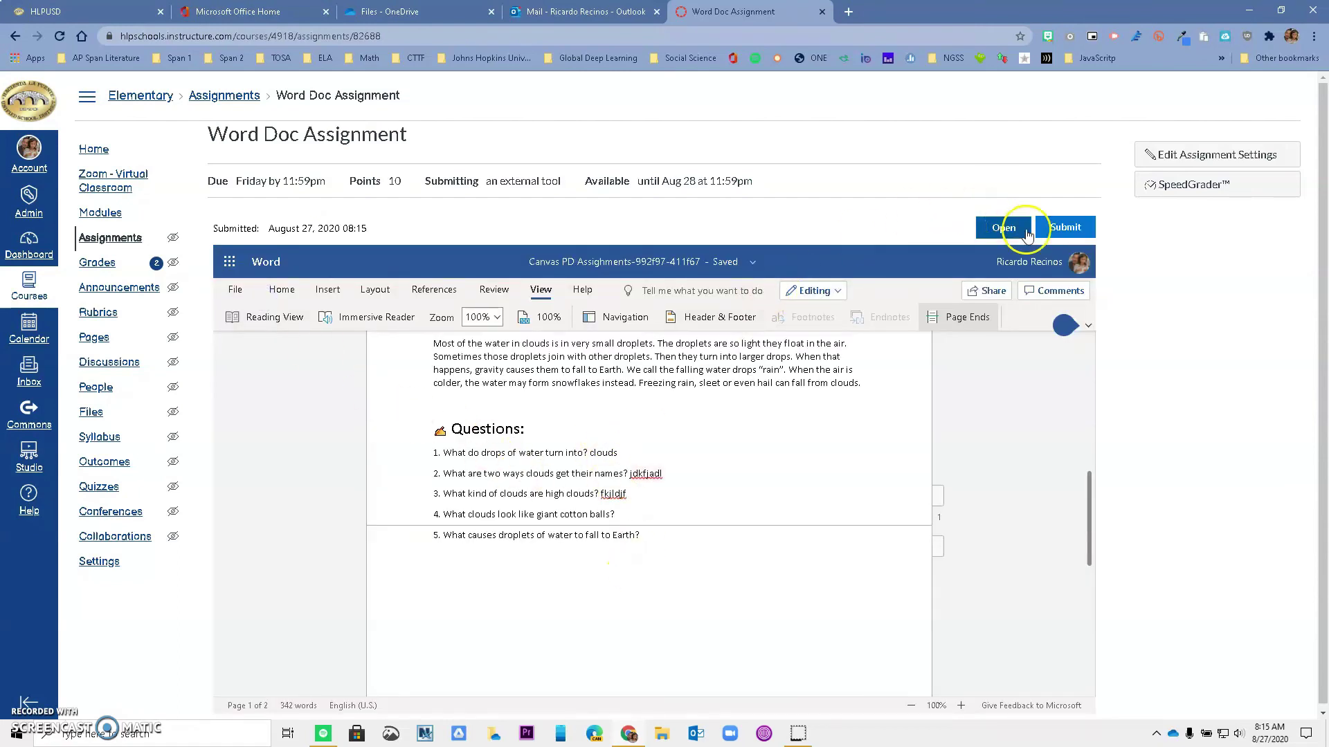
pyautogui.click(1063, 225)
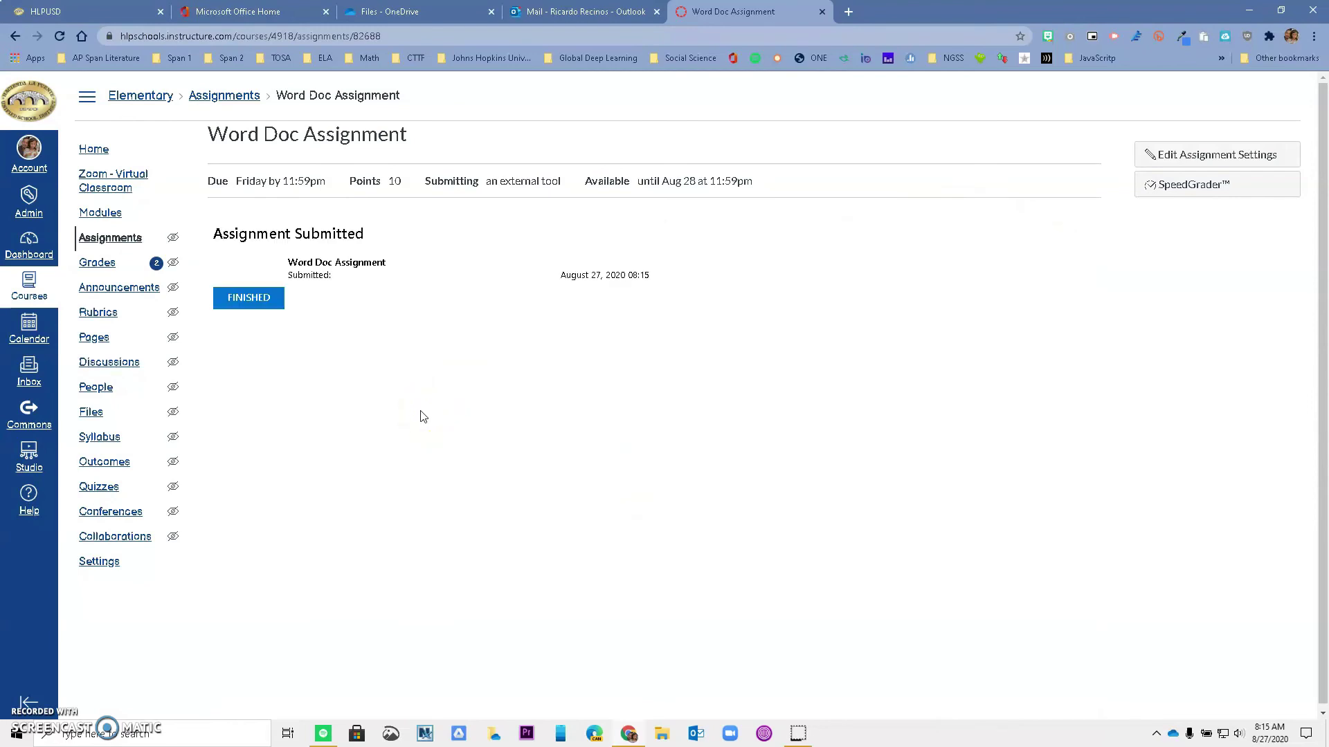
pyautogui.click(100, 264)
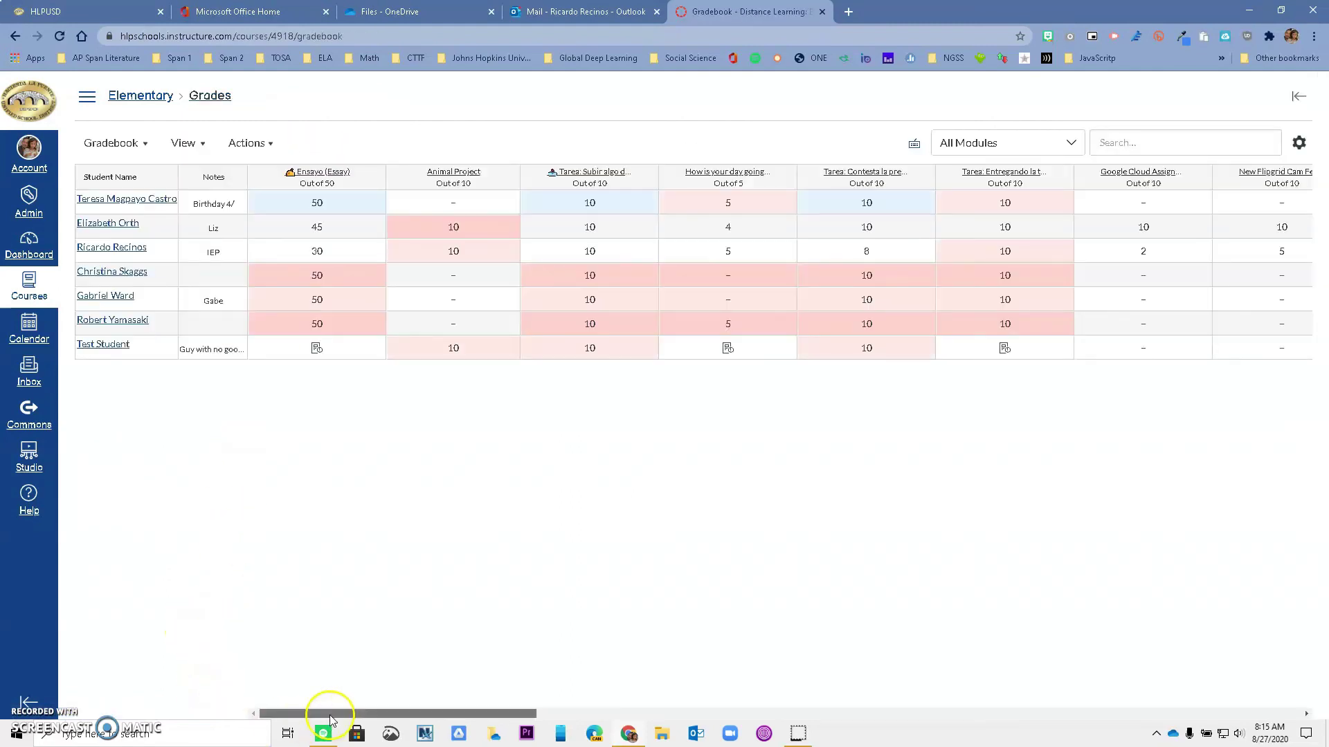
# - Scroll the gradebook right and open the Word Doc Assignment from its column header
pyautogui.moveTo(330, 719); pyautogui.dragTo(1106, 743)
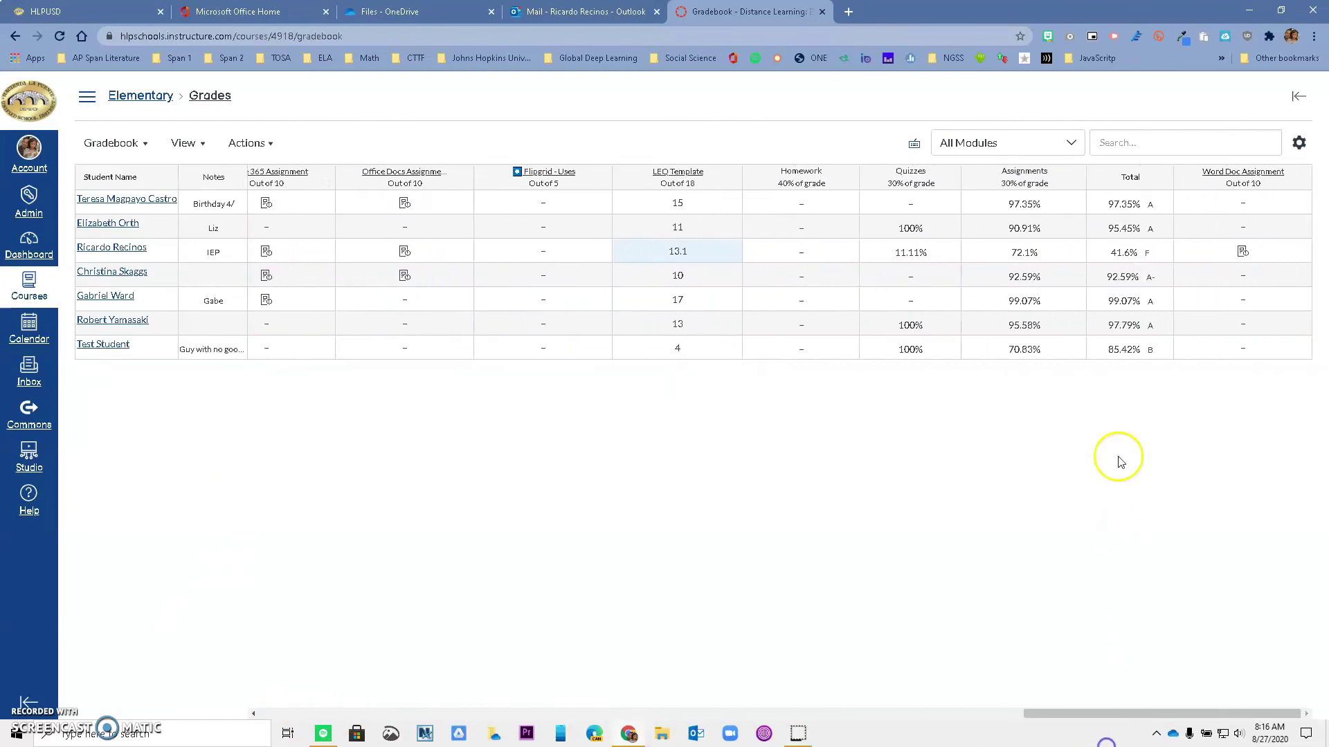
pyautogui.click(1257, 175)
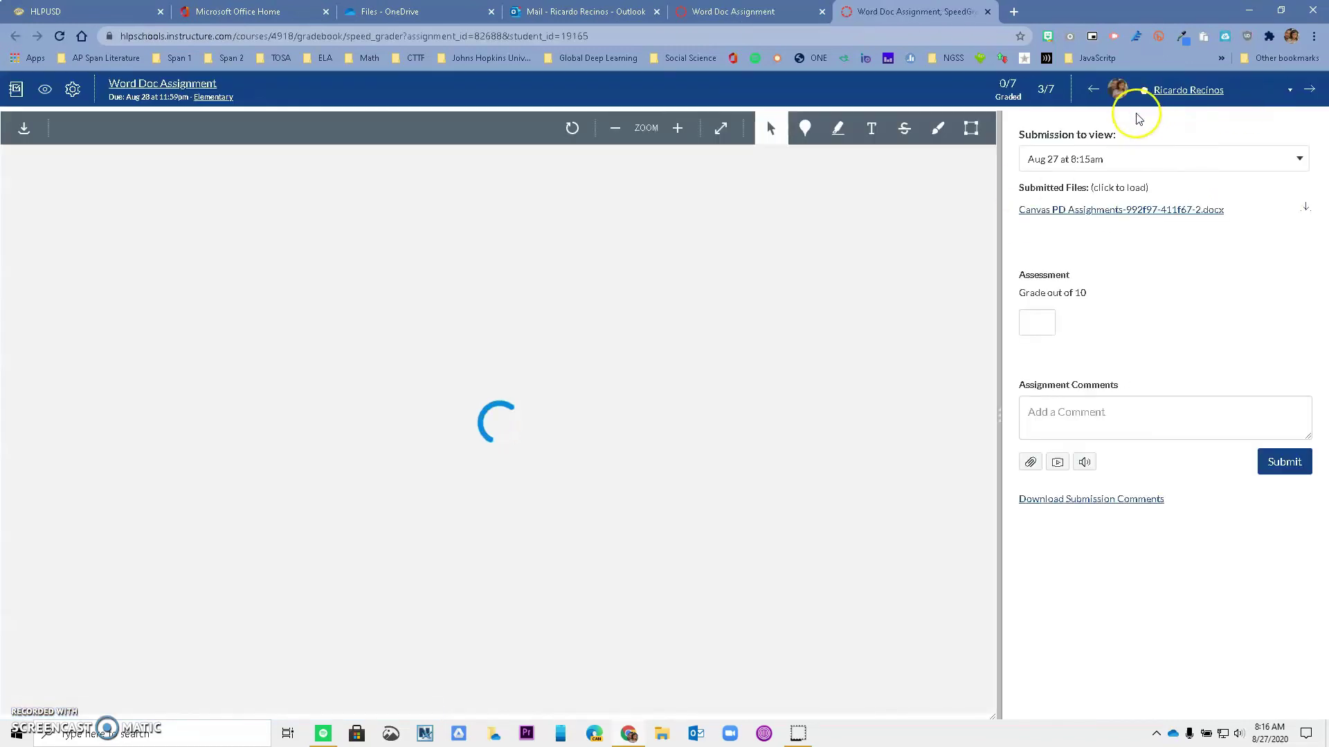
# - Scroll the submitted document in SpeedGrader down to the Questions and the 'clouds' answer
pyautogui.scroll(-5, 450, 436)
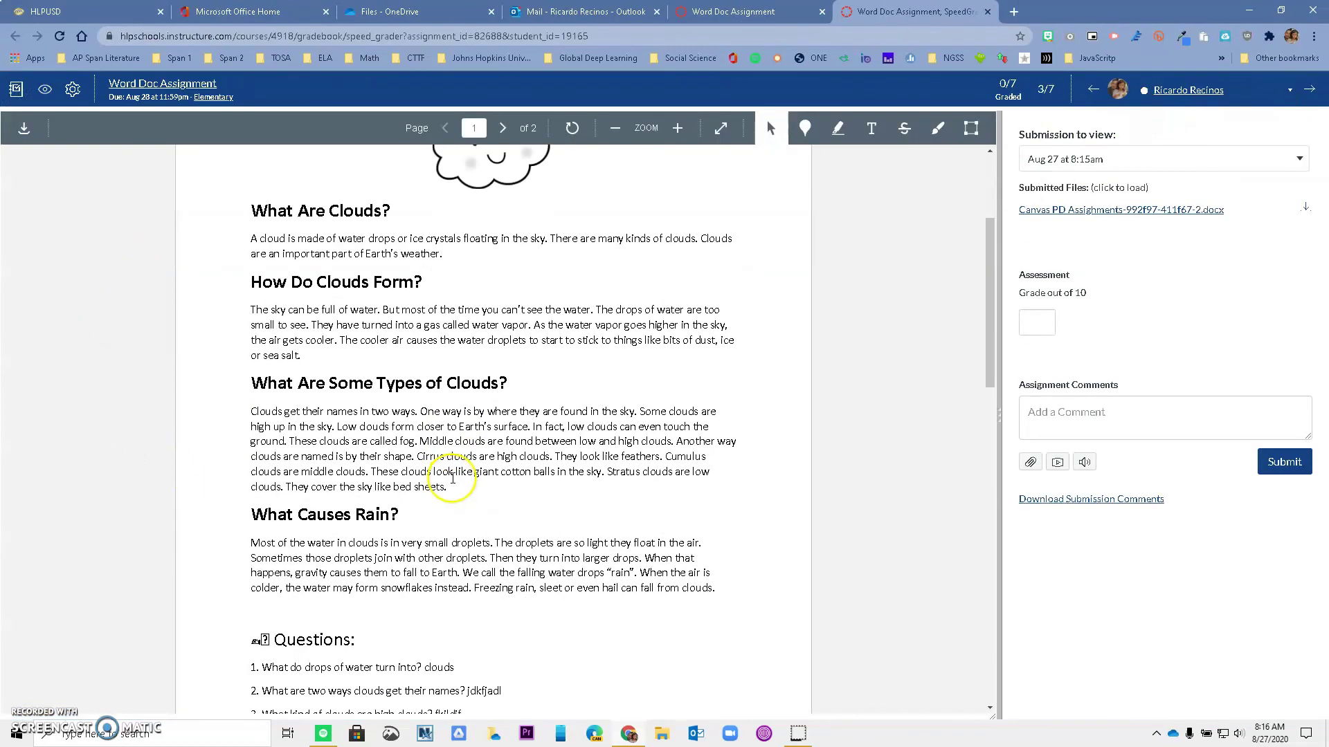